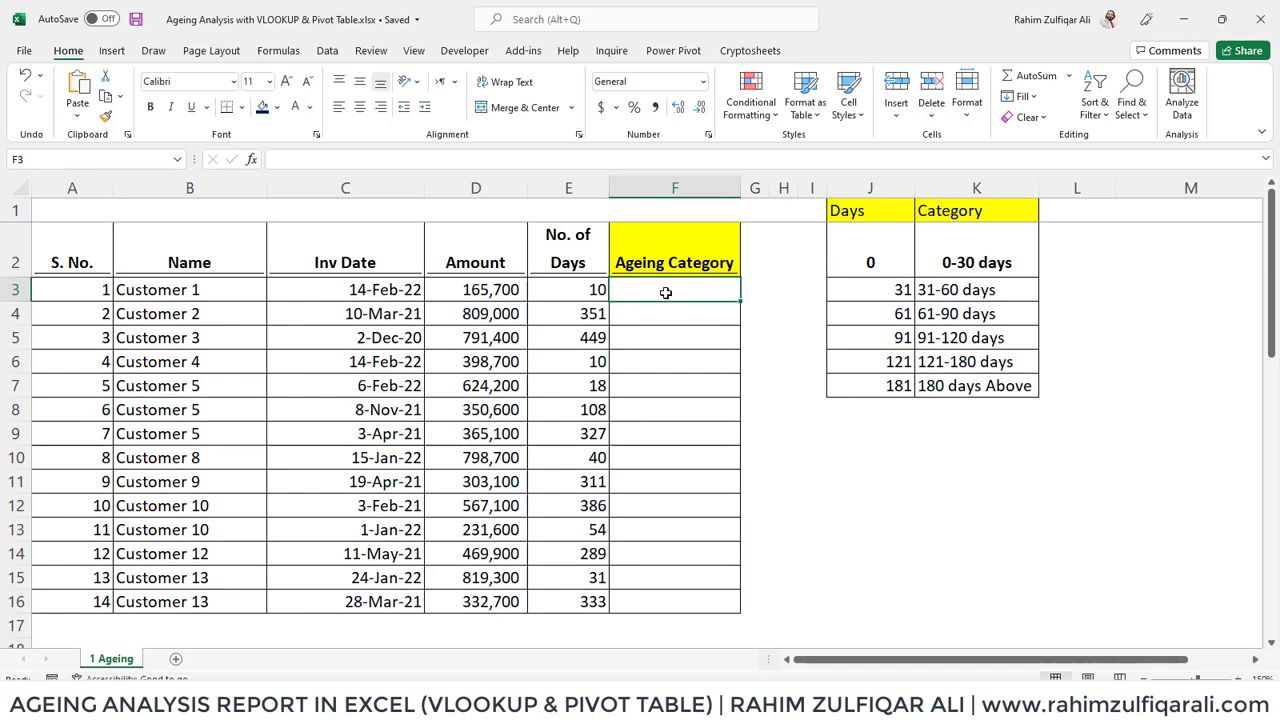
Step: Review row 3's customer name, No. of Days value and Ageing Category cell
key(Left)
key(Left)
key(Left)
key(Left)
key(Left)
key(Right)
key(Right)
key(Right)
key(Right)
key(Right)
key(Right)
key(Right)
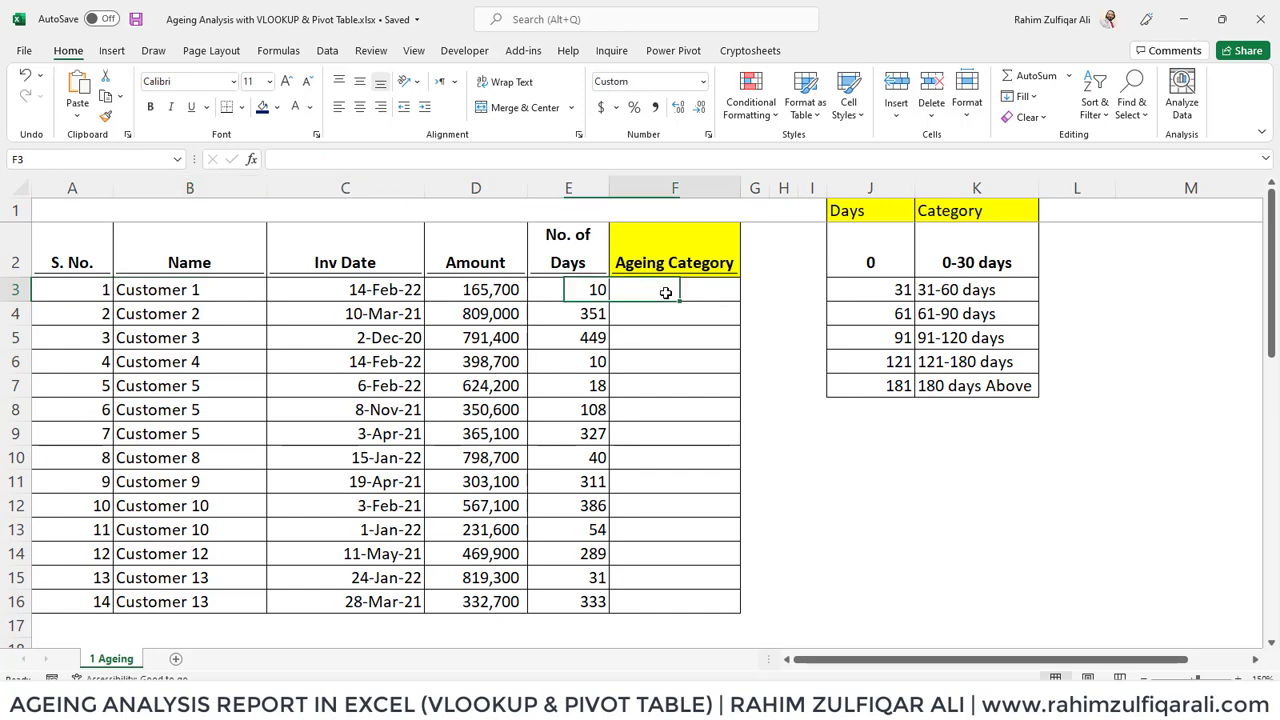
key(Left)
key(Left)
key(Left)
key(Left)
key(Left)
key(Left)
key(Right)
key(Right)
key(Right)
key(Right)
key(Right)
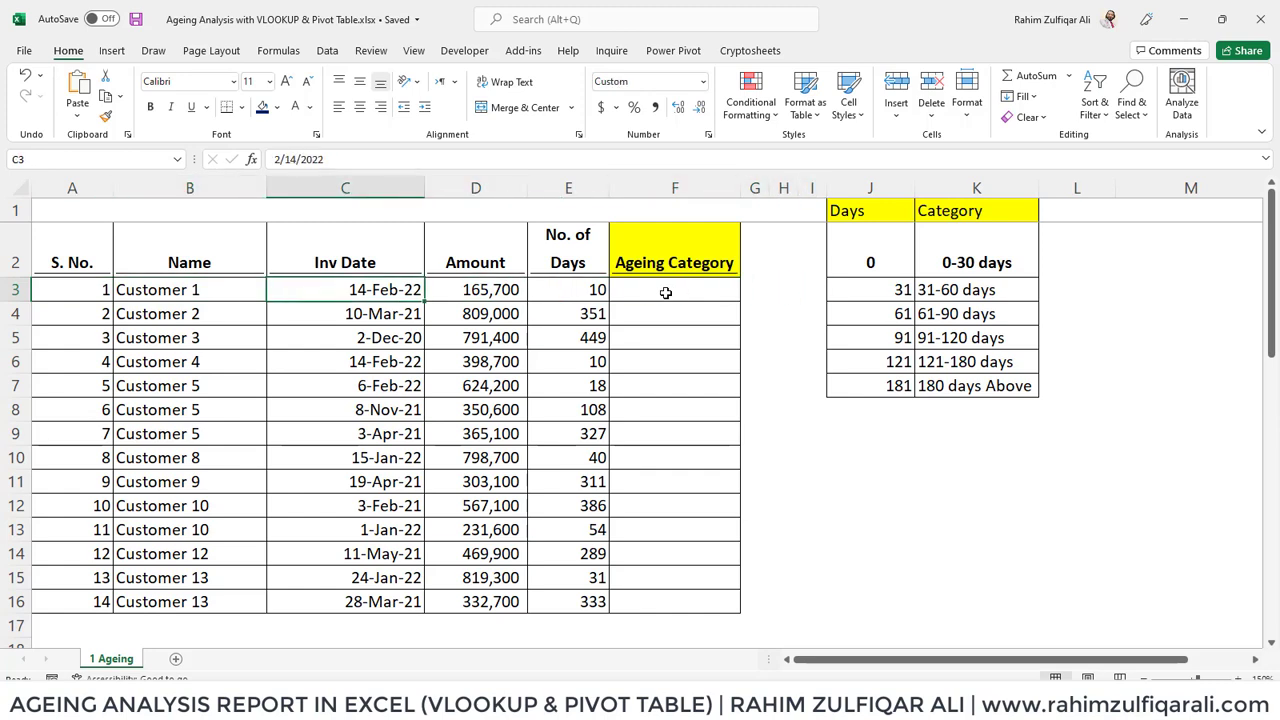
key(Left)
key(Left)
key(Left)
key(Left)
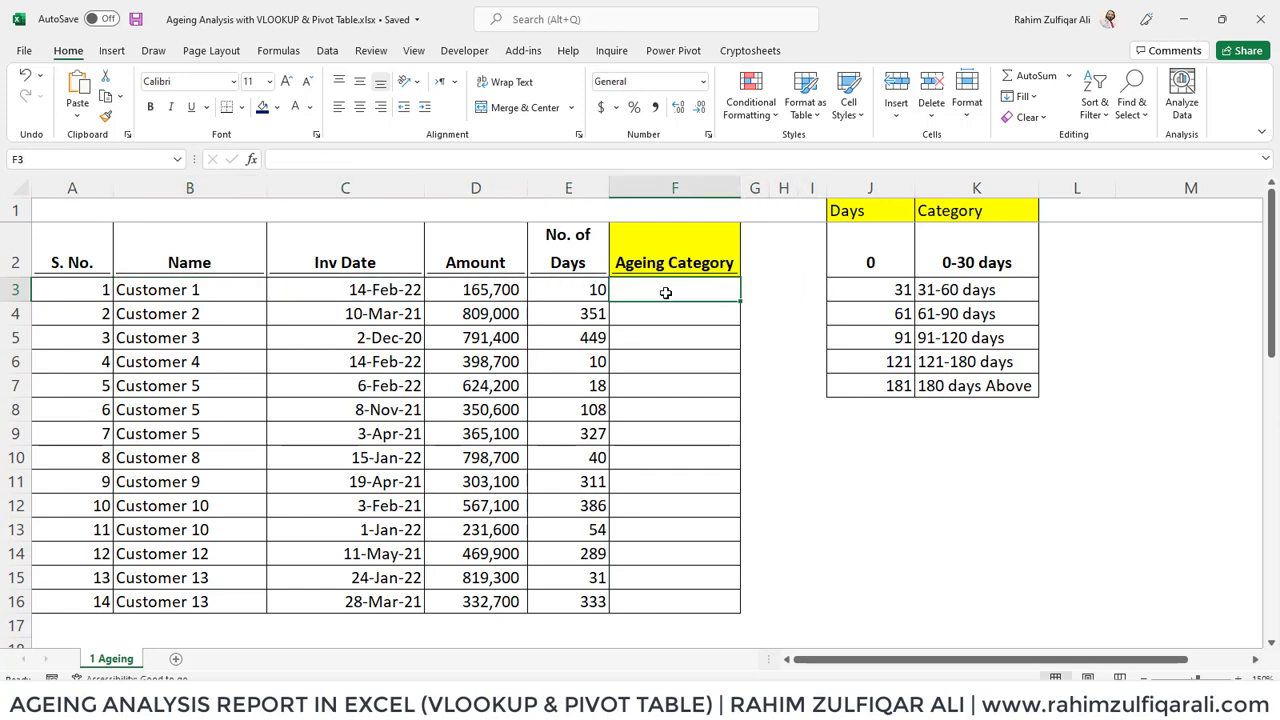
key(Right)
key(Right)
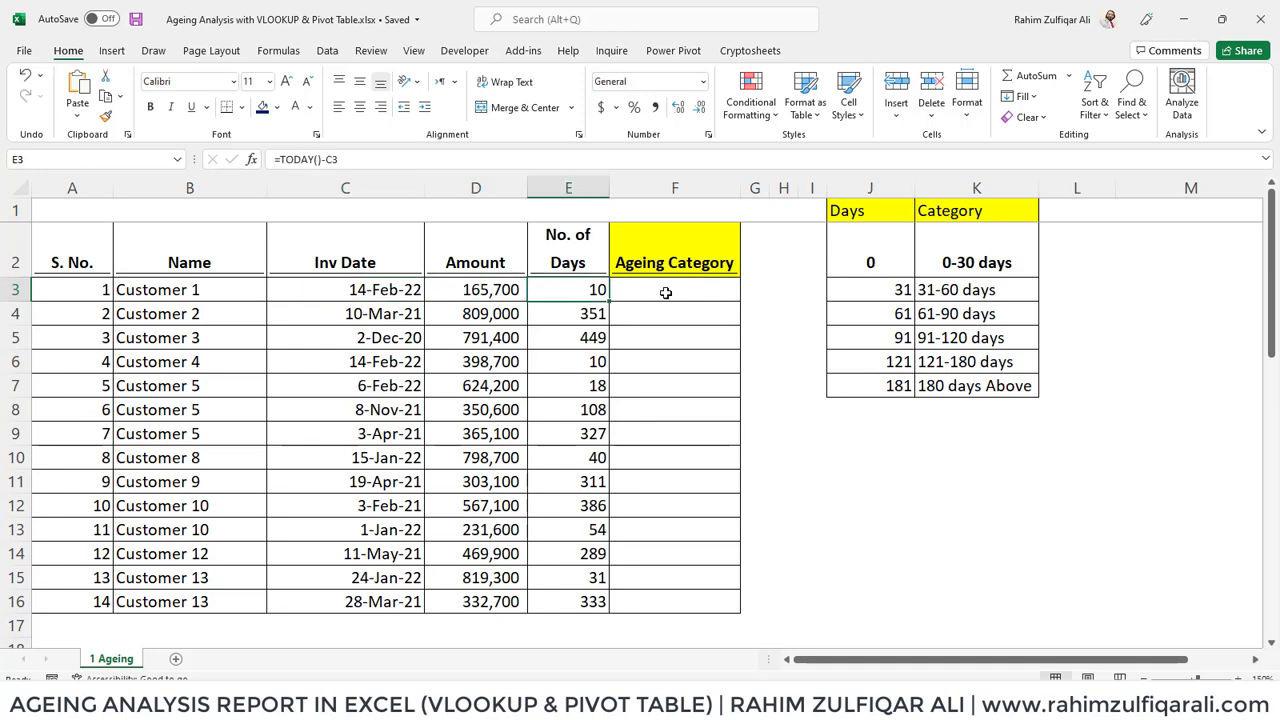
key(Right)
key(Right)
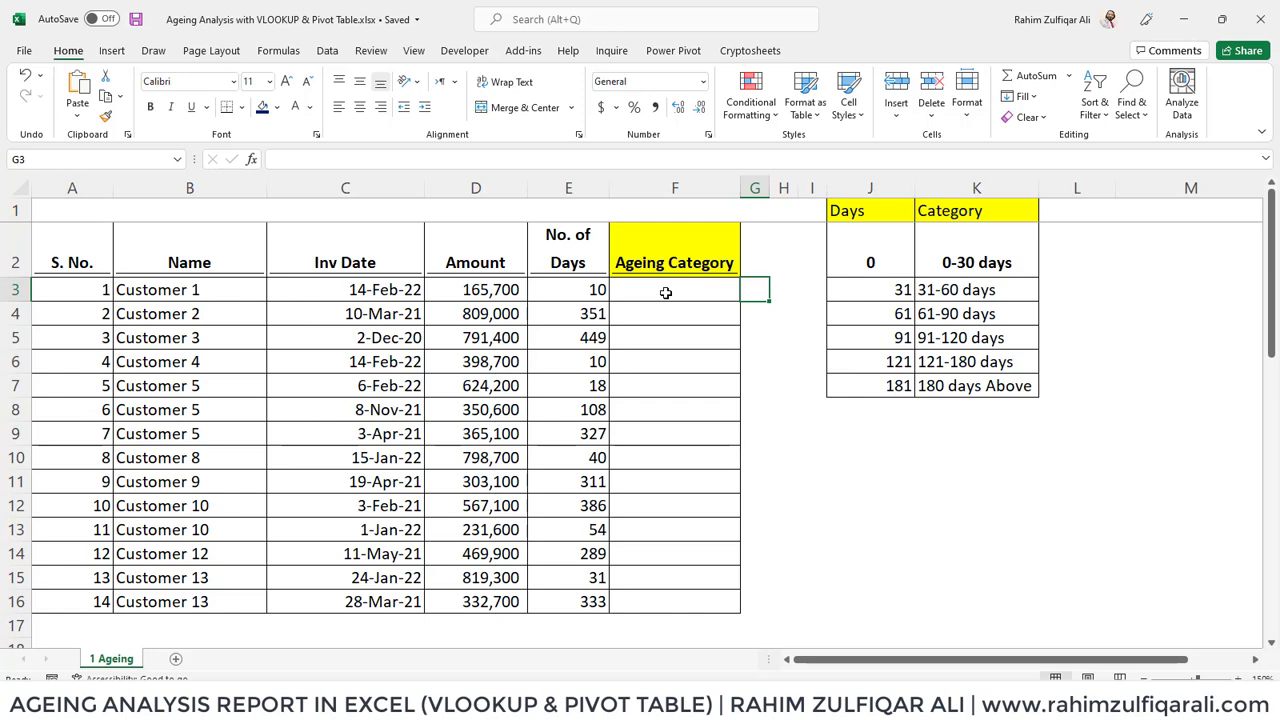
key(Left)
key(Left)
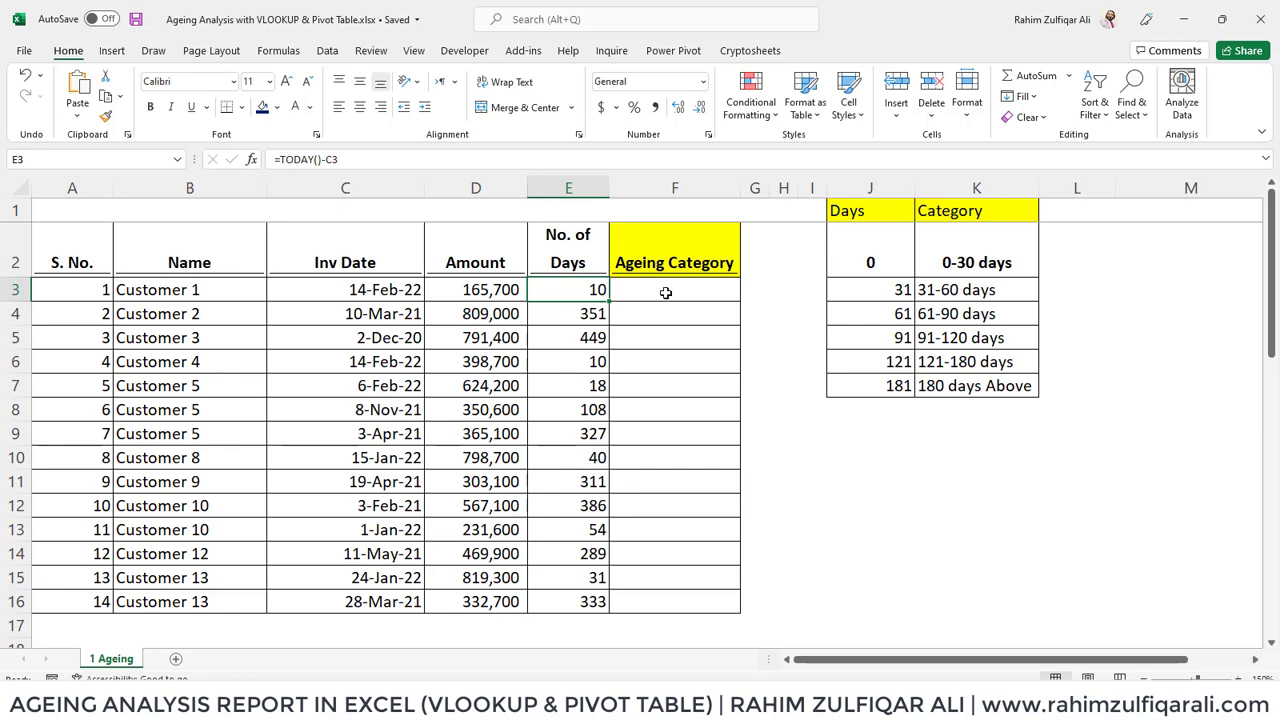
Step: Go to Ageing Category cell F3 and check nearby cells up to the S. No. header
click(665, 292)
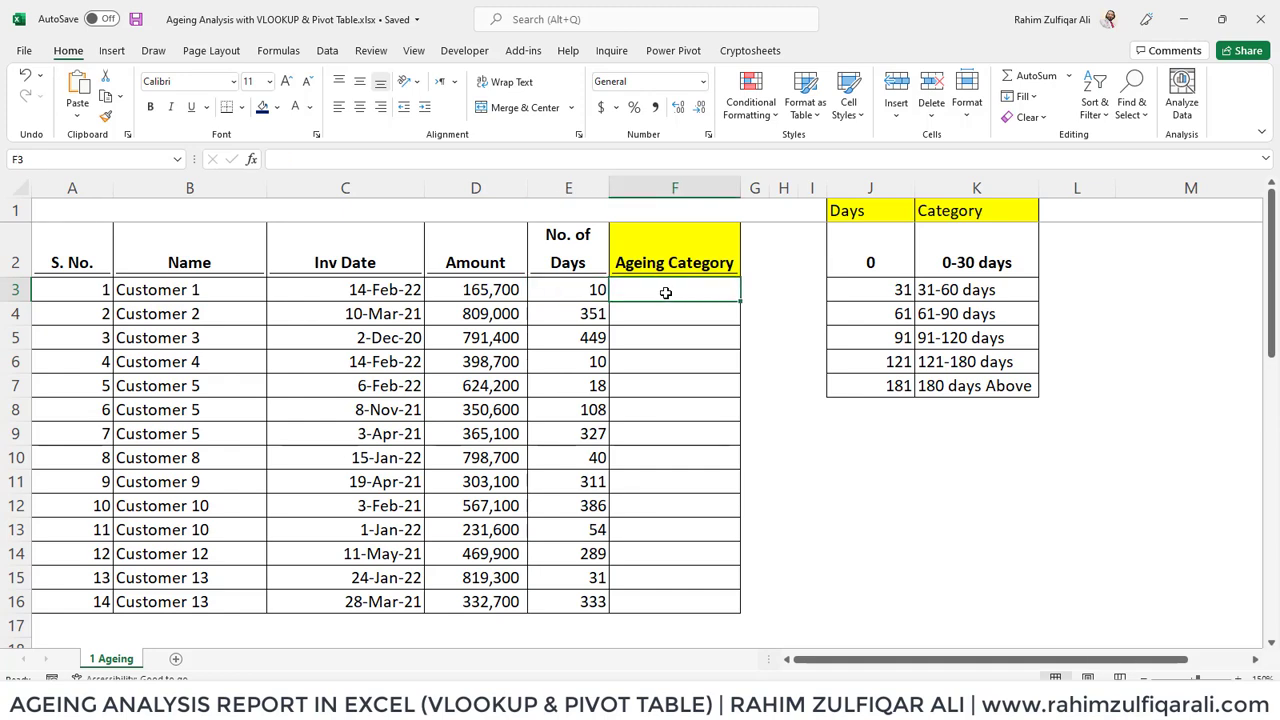
key(Left)
key(Left)
key(Left)
key(Left)
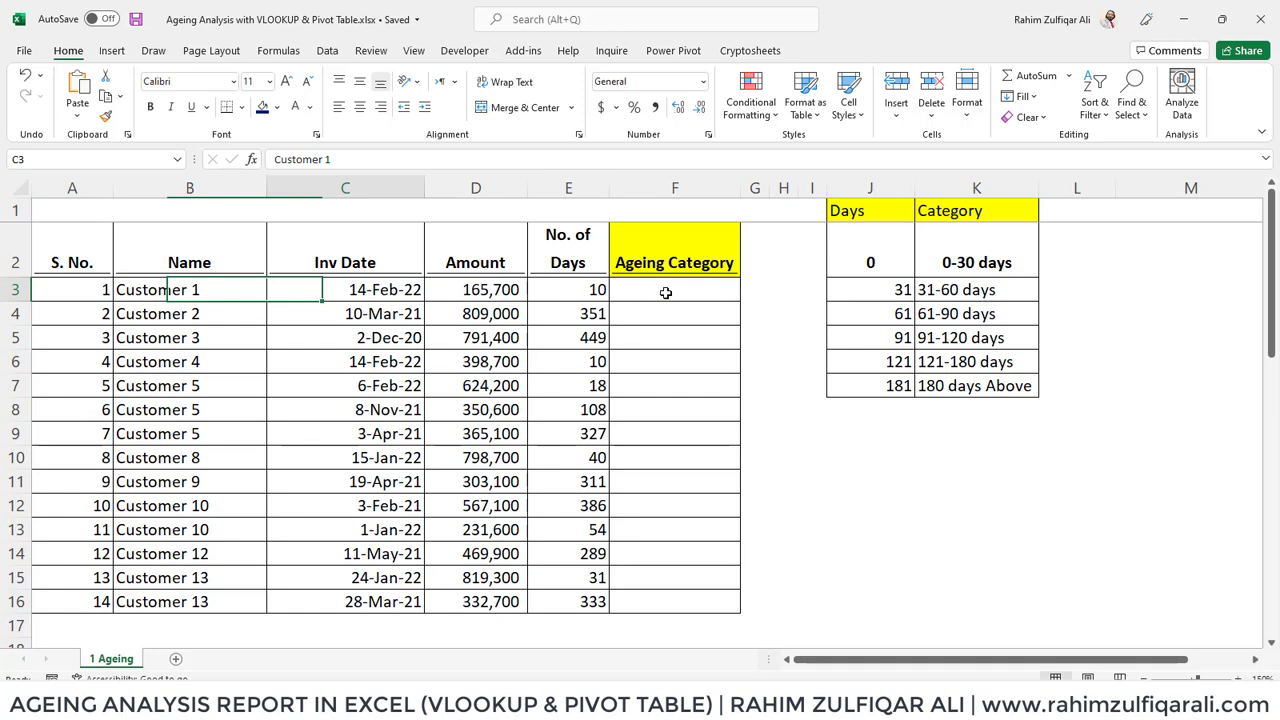
key(Right)
key(Right)
key(Right)
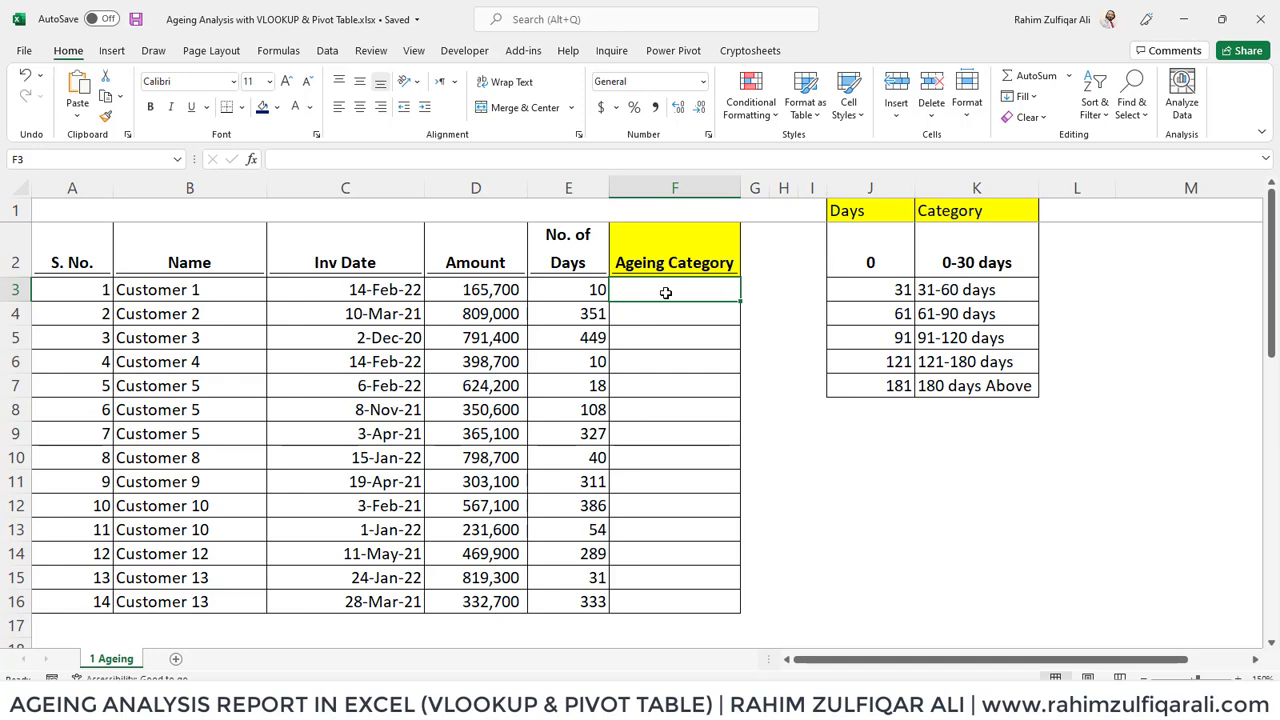
key(Down)
key(Left)
key(Left)
key(Left)
key(Left)
key(Left)
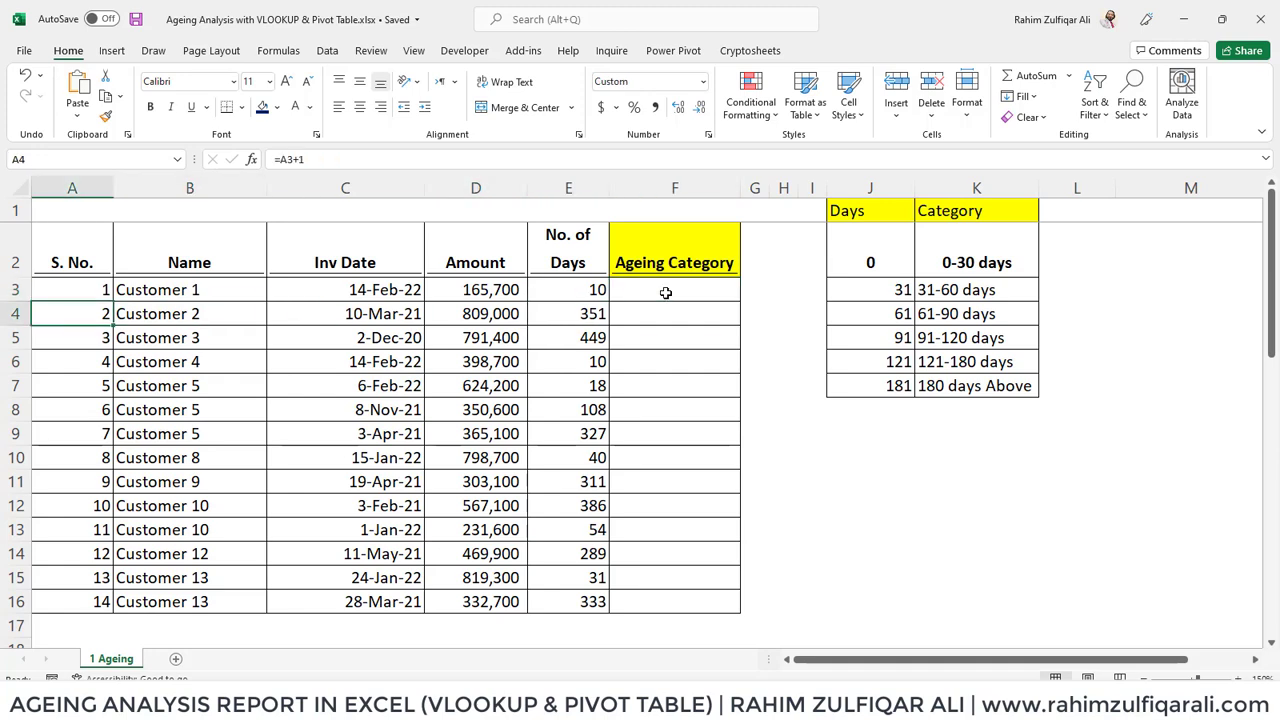
key(Up)
key(Up)
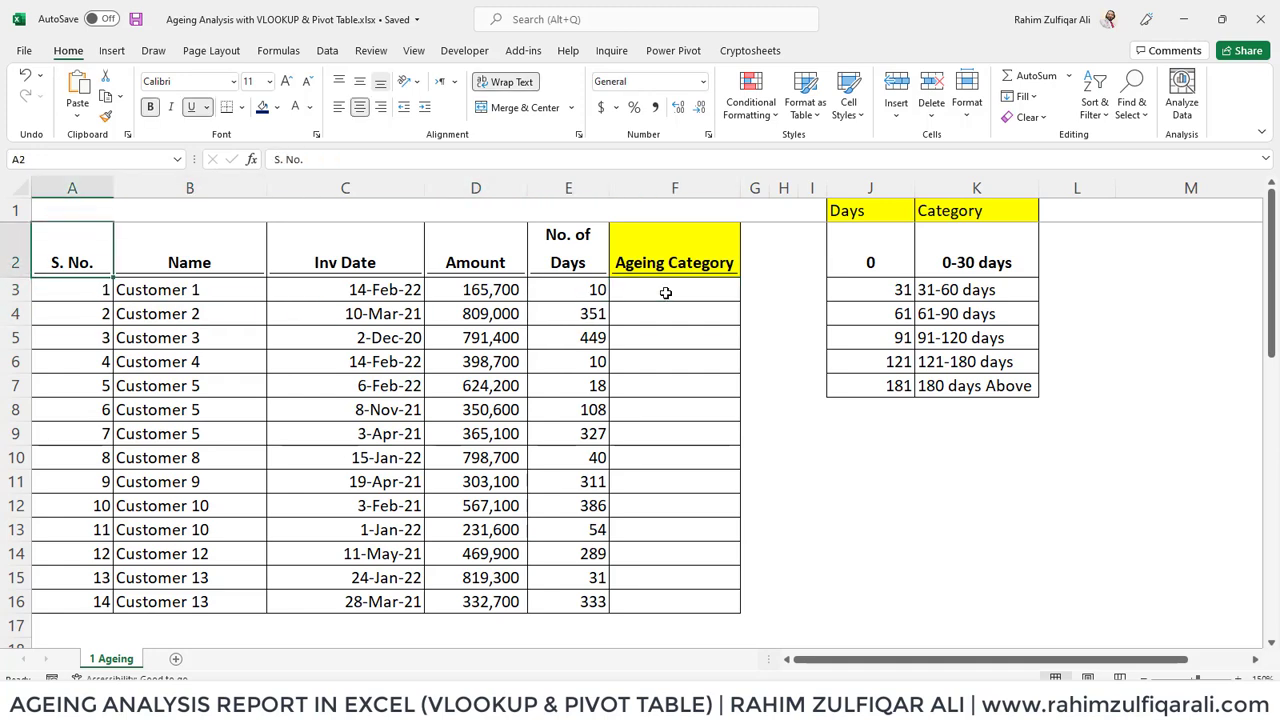
Step: Browse the customer names, first invoice date 14-Feb-22 and the 350,600 amount
key(Down)
key(Down)
key(Down)
key(Down)
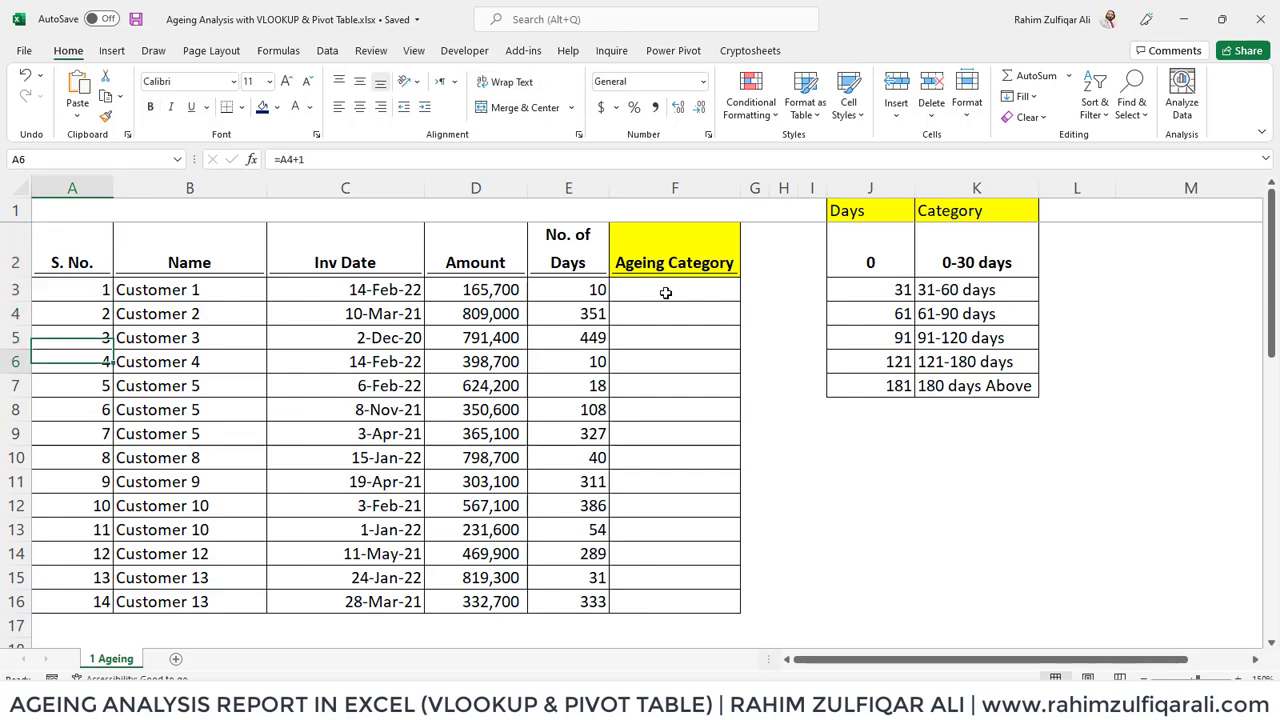
key(Right)
key(Up)
key(Up)
key(Up)
key(Up)
key(Right)
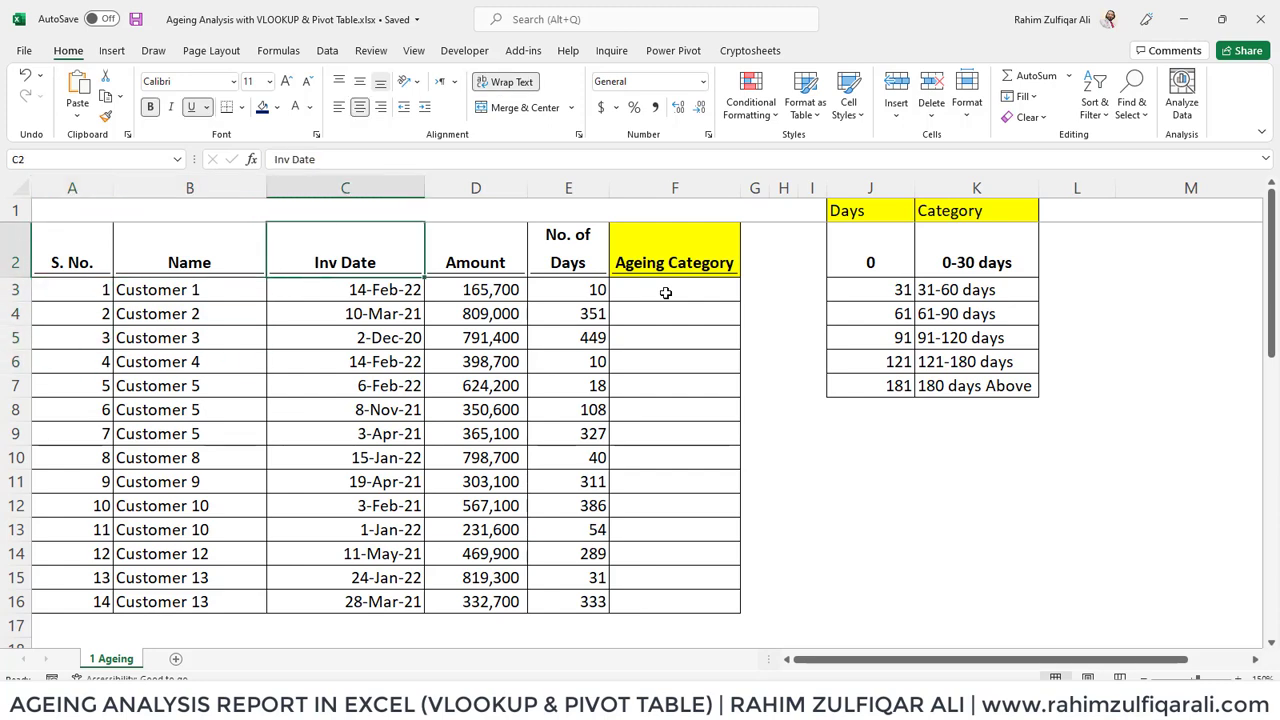
key(Down)
key(Down)
key(Down)
key(Down)
key(Down)
key(Down)
key(Right)
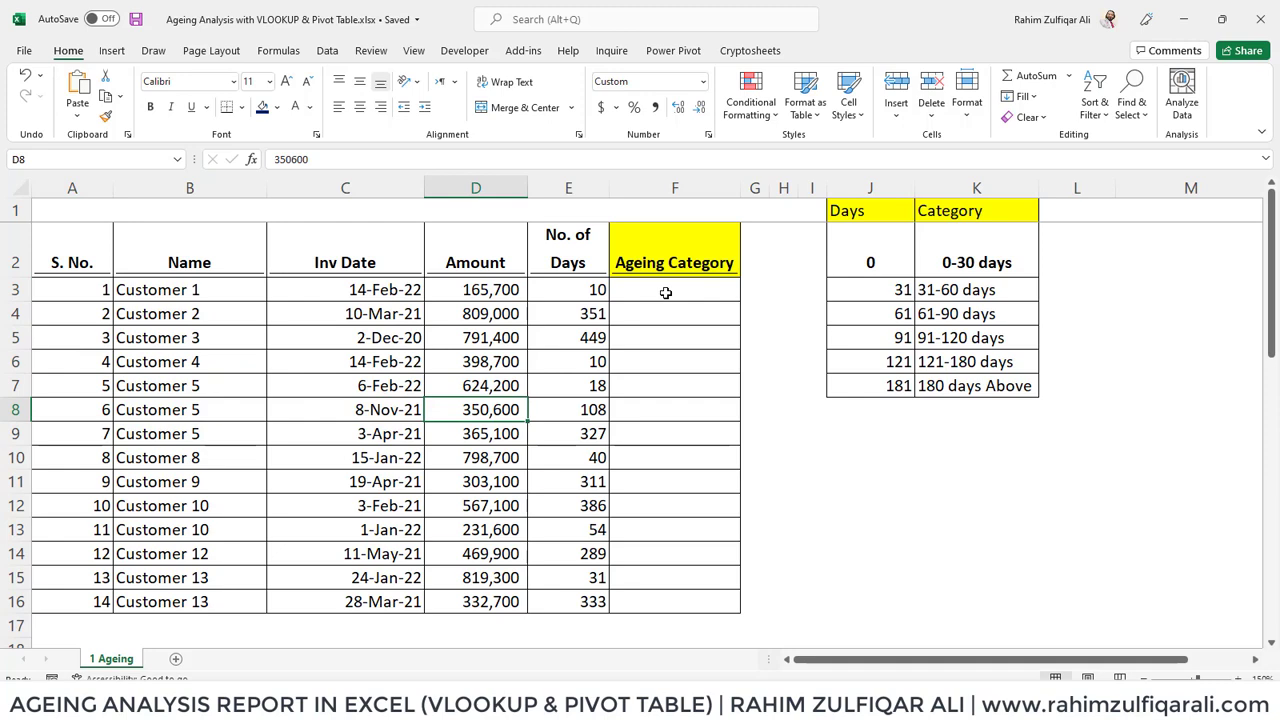
key(Up)
key(Up)
key(Up)
key(Up)
key(Up)
key(Up)
key(Right)
key(Down)
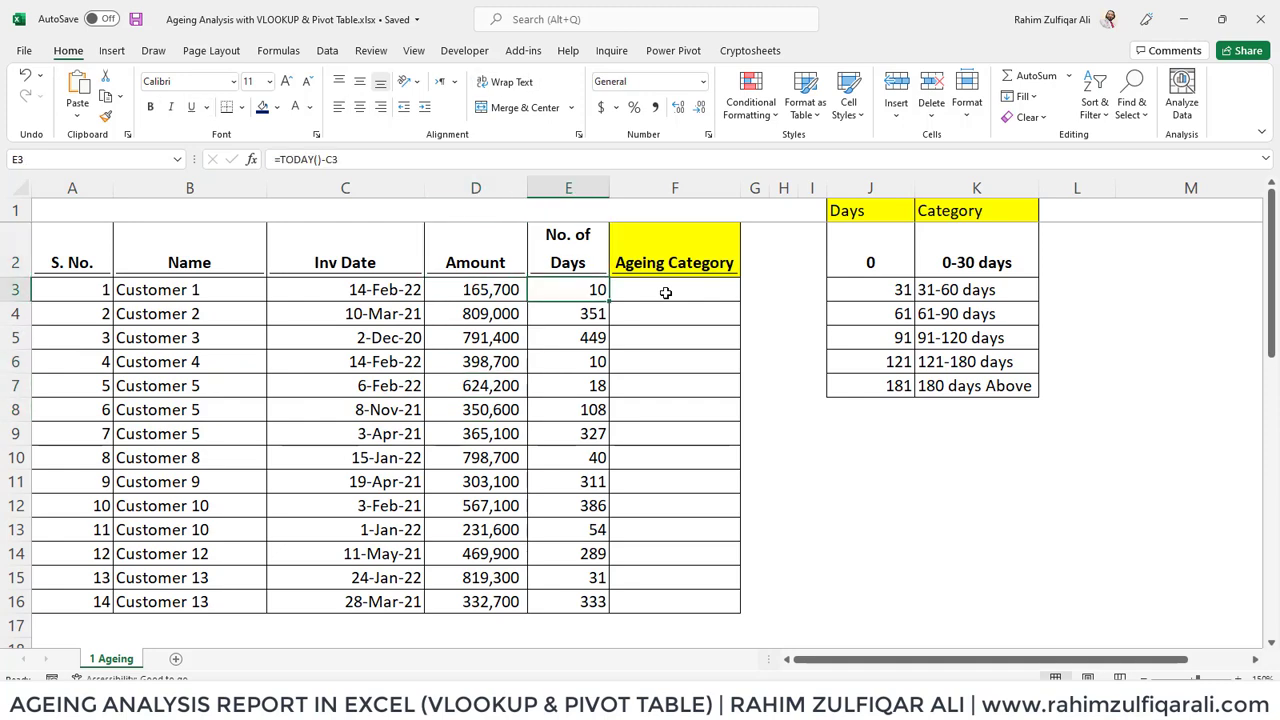
Step: Inspect E3's TODAY-based days formula without changing it
key(F2)
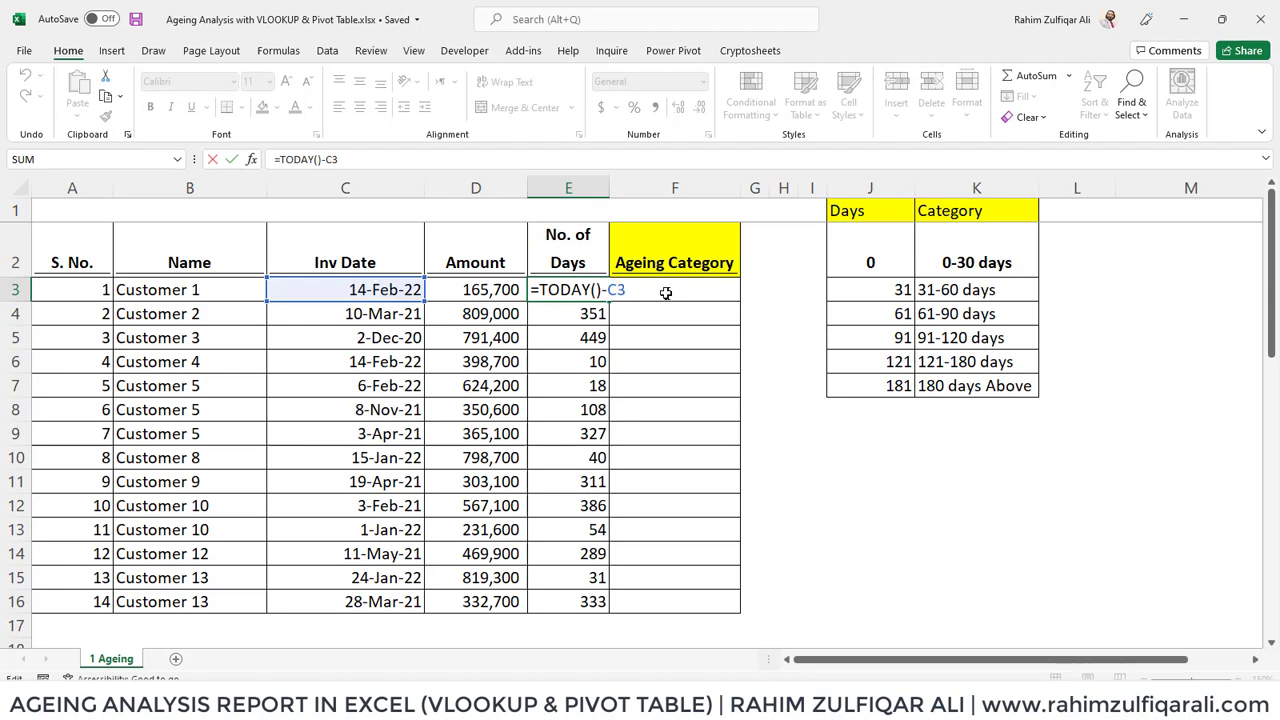
key(Left)
key(Left)
key(Left)
key(Left)
key(Left)
key(Left)
key(Left)
key(Left)
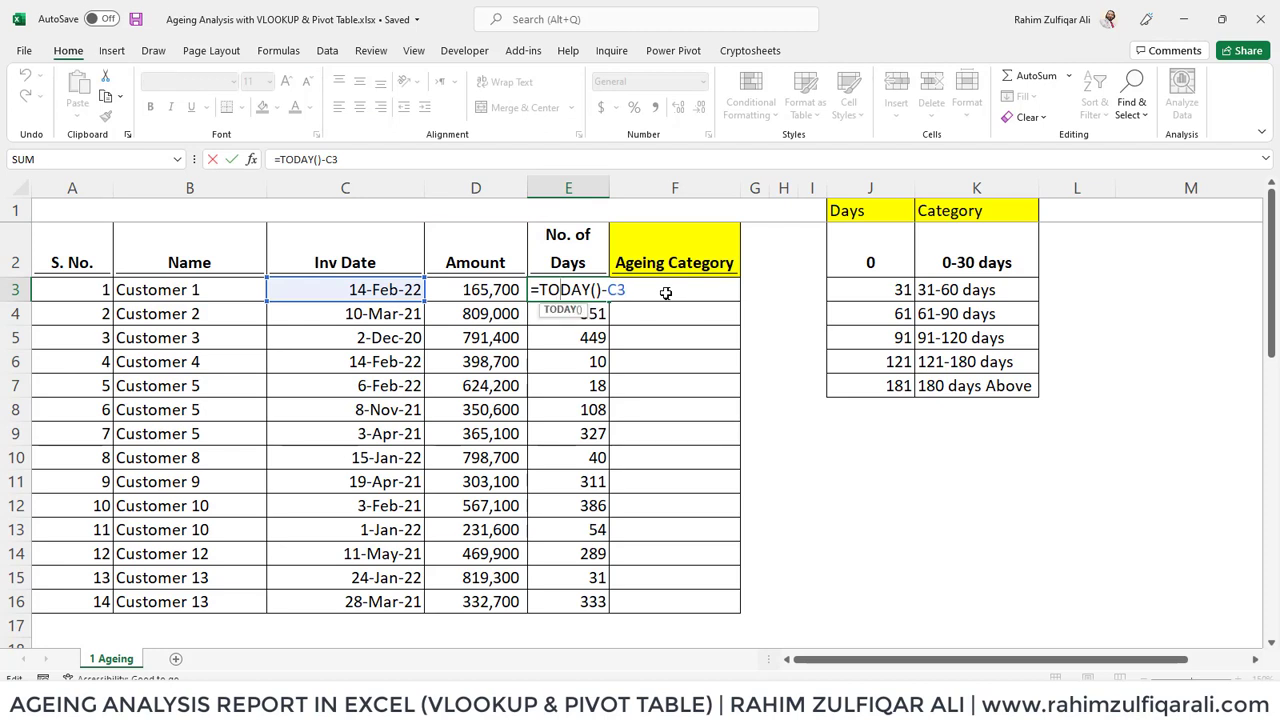
key(Right)
key(Right)
key(Right)
key(Right)
key(Right)
key(Right)
key(Right)
key(Return)
key(Down)
key(Down)
key(Down)
key(Down)
key(Down)
key(Down)
key(Down)
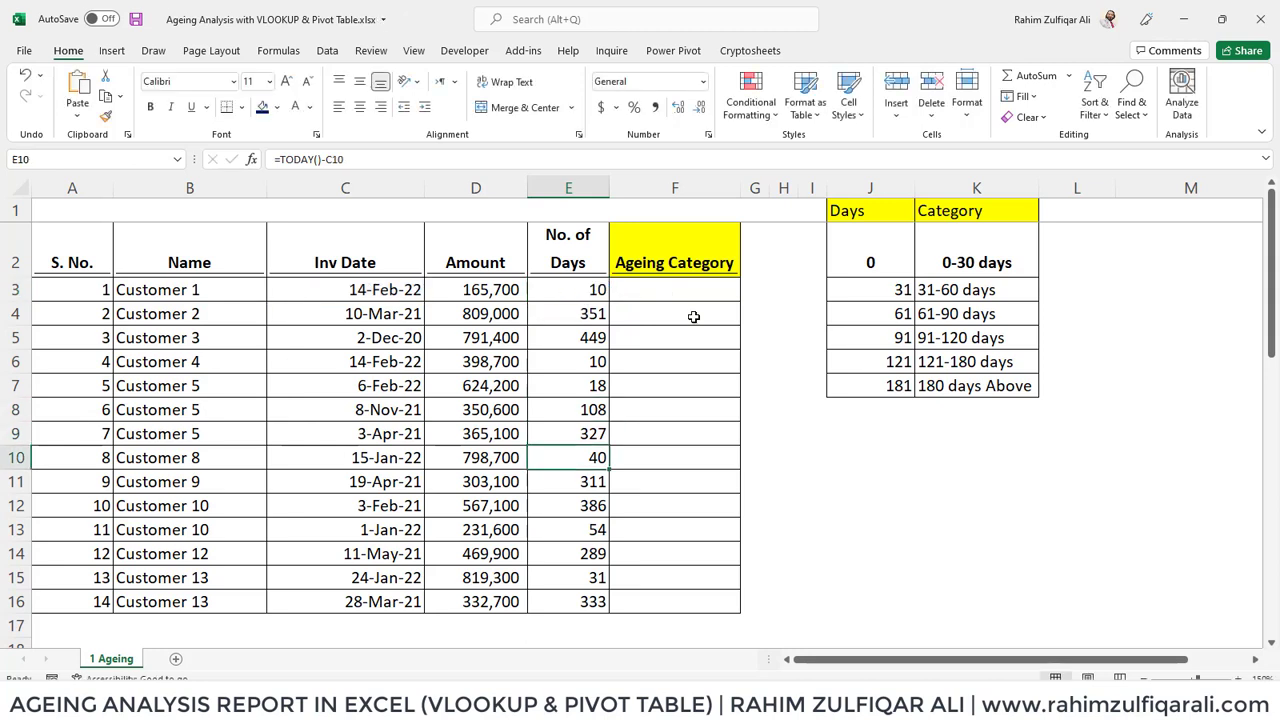
key(Up)
key(Up)
key(Up)
key(Up)
key(Up)
key(Up)
key(Up)
key(Up)
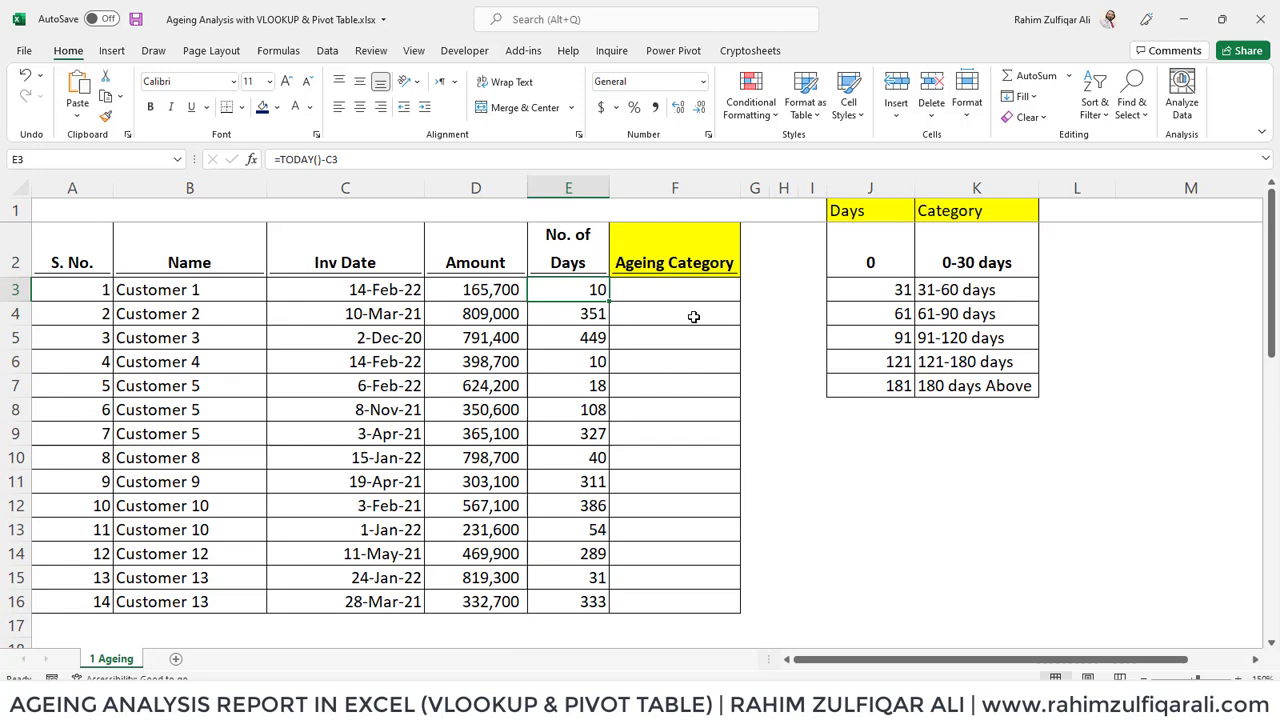
Step: Select the Days and Category lookup table J1:K7 and check its 0 / 0-30 days row
key(Right)
key(Right)
key(Right)
key(Right)
key(Right)
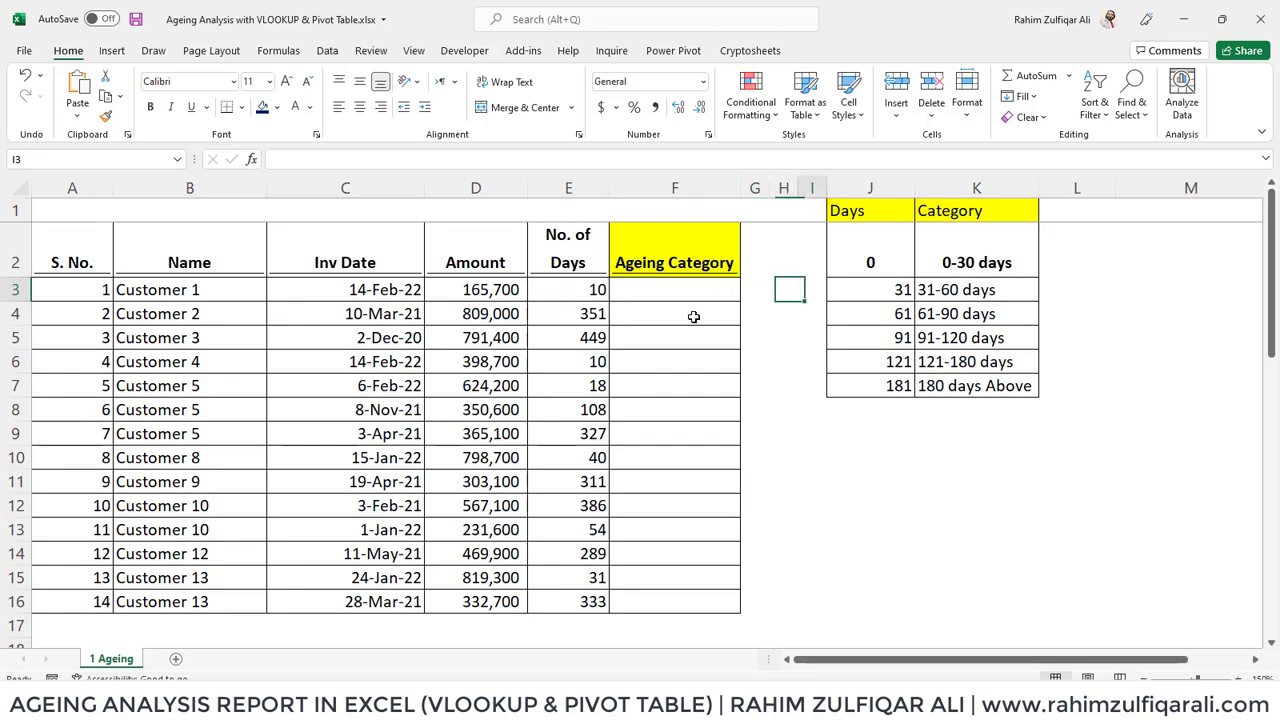
key(Up)
key(Up)
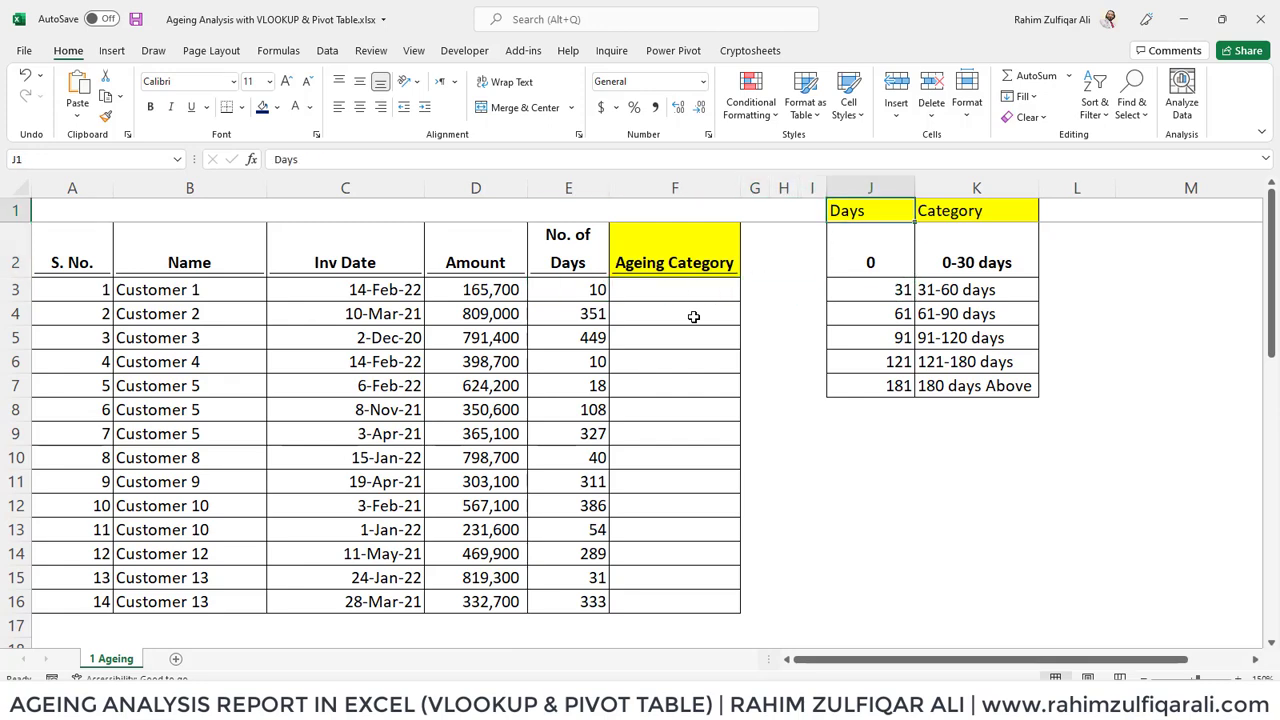
key(shift+Right)
key(ctrl+shift+Down)
key(Left)
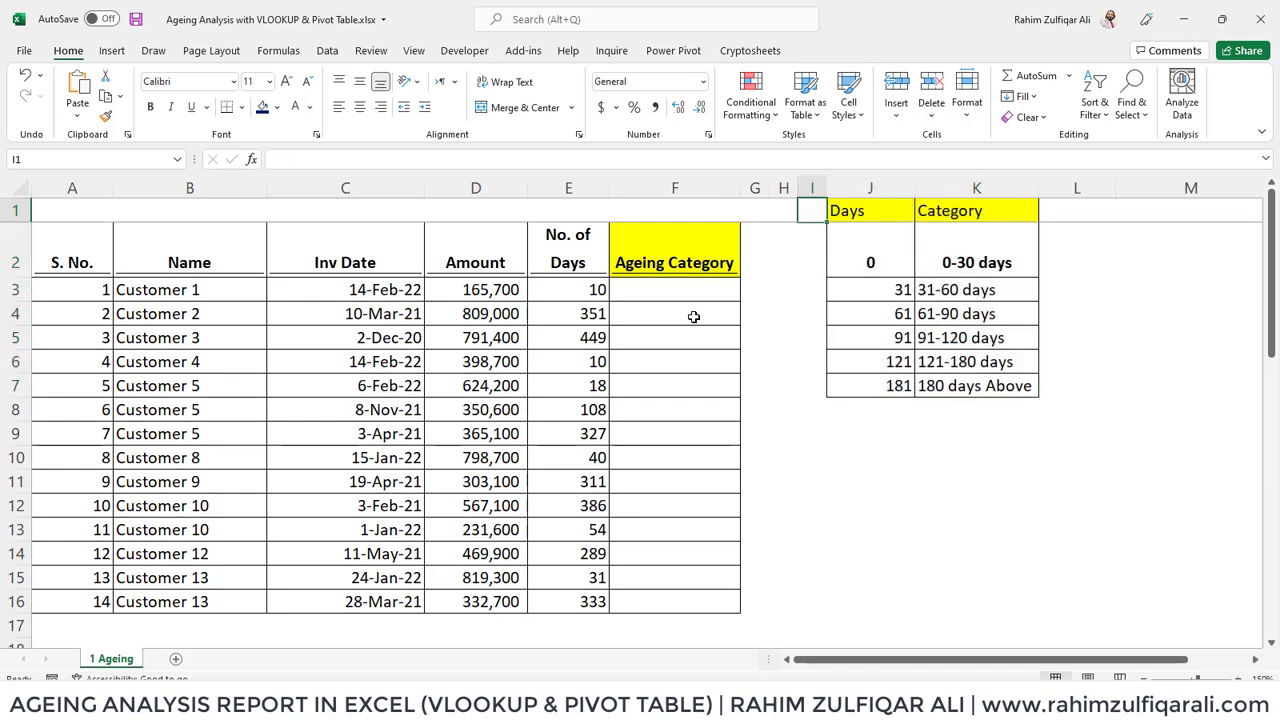
key(Right)
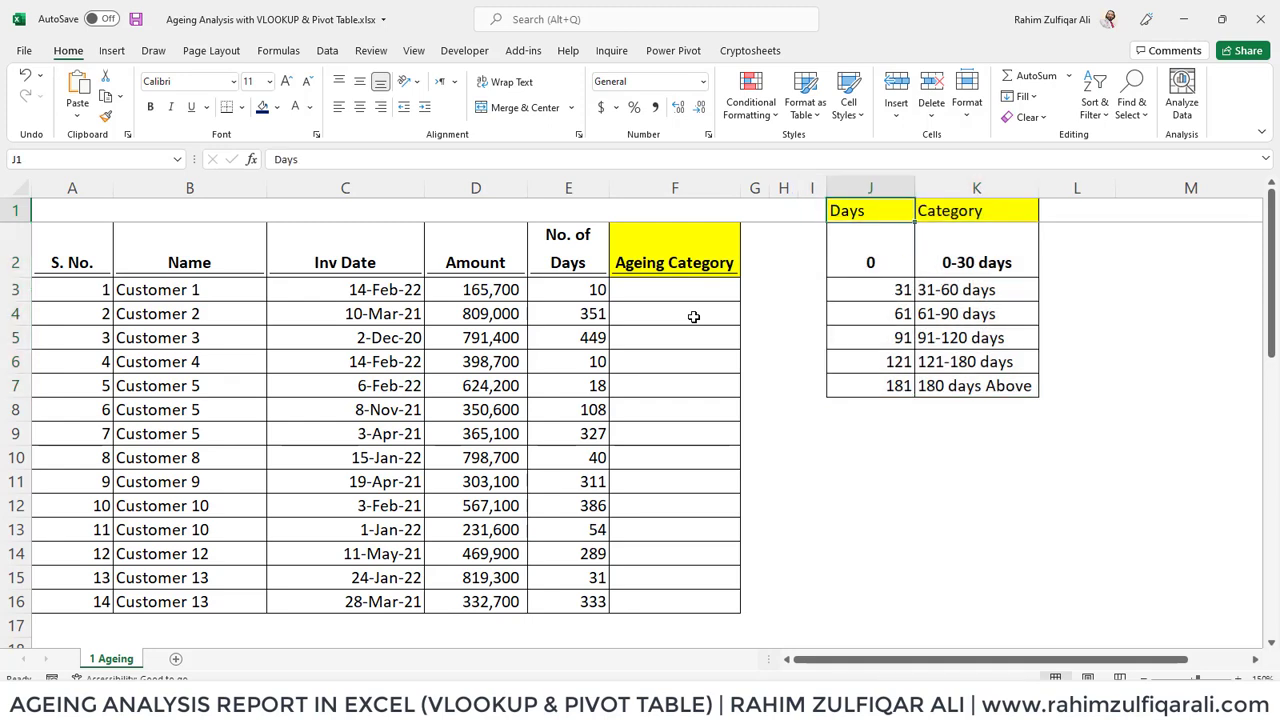
key(shift+Right)
key(ctrl+shift+Down)
key(Left)
key(Right)
key(Down)
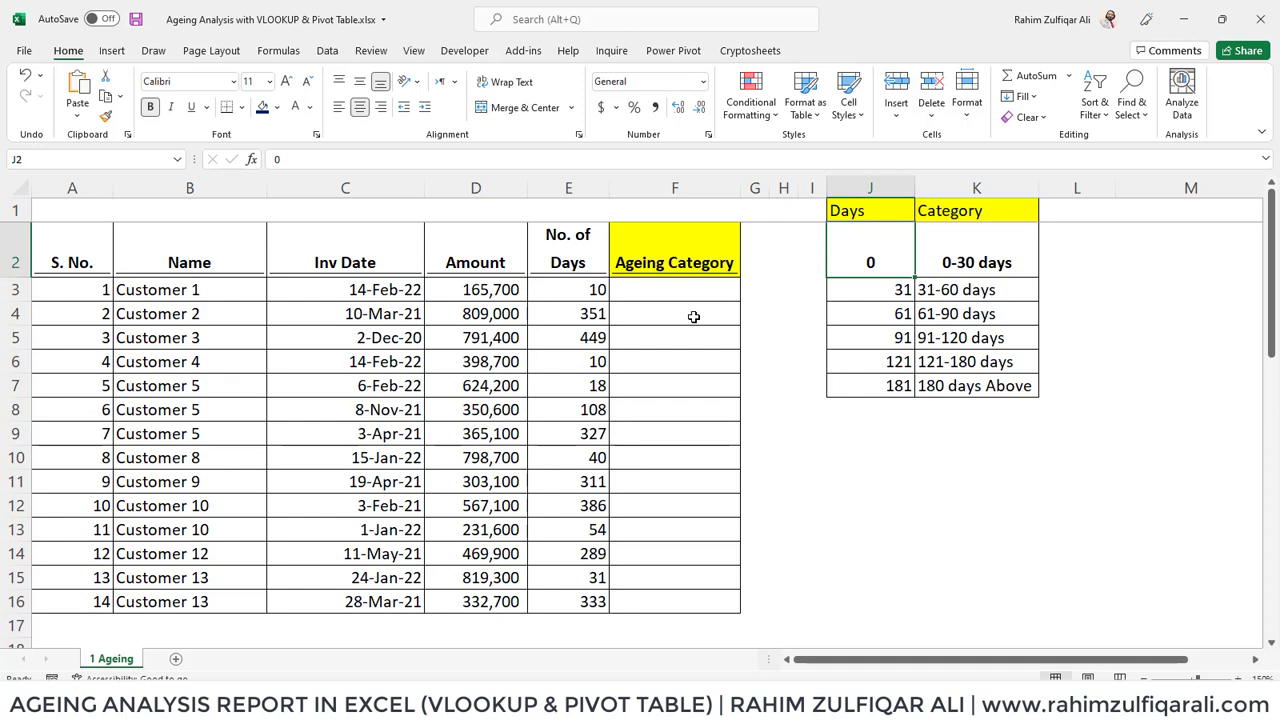
key(Right)
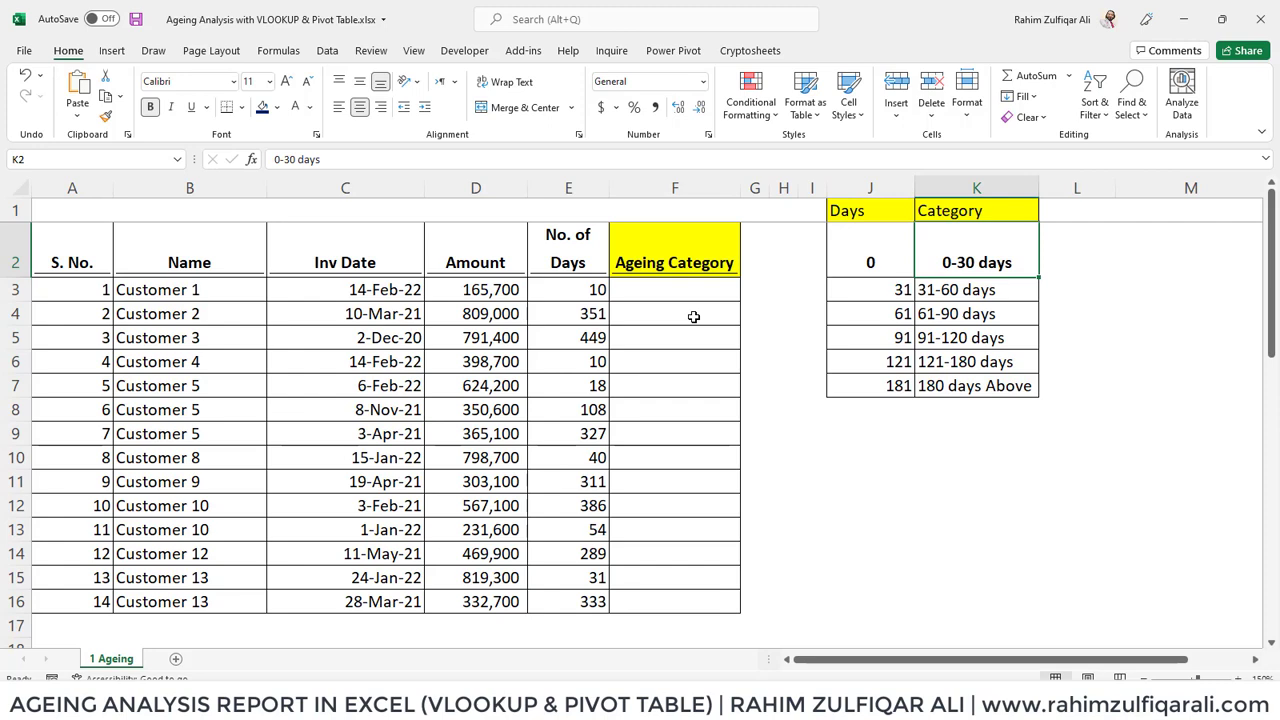
Step: Compare F3 with the lookup table's first thresholds, 0 and 31 days
key(Left)
key(ctrl+Left)
key(Down)
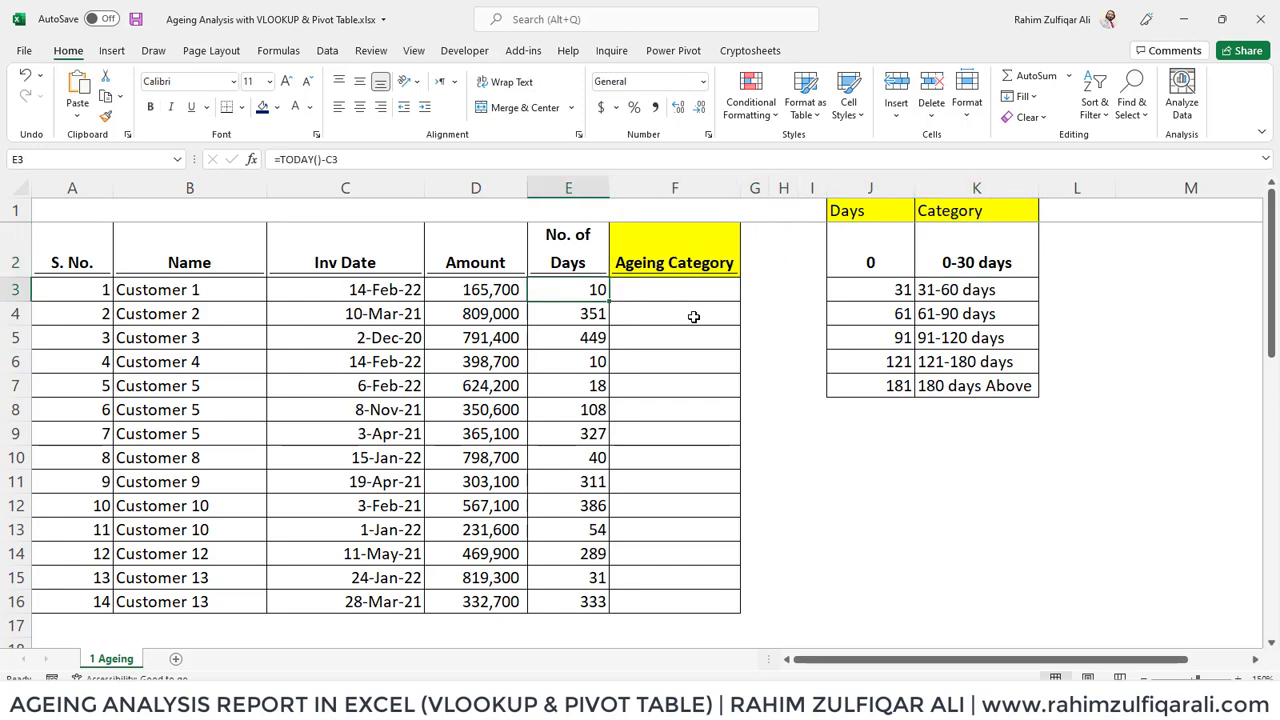
key(Right)
key(ctrl+Right)
key(Right)
key(Up)
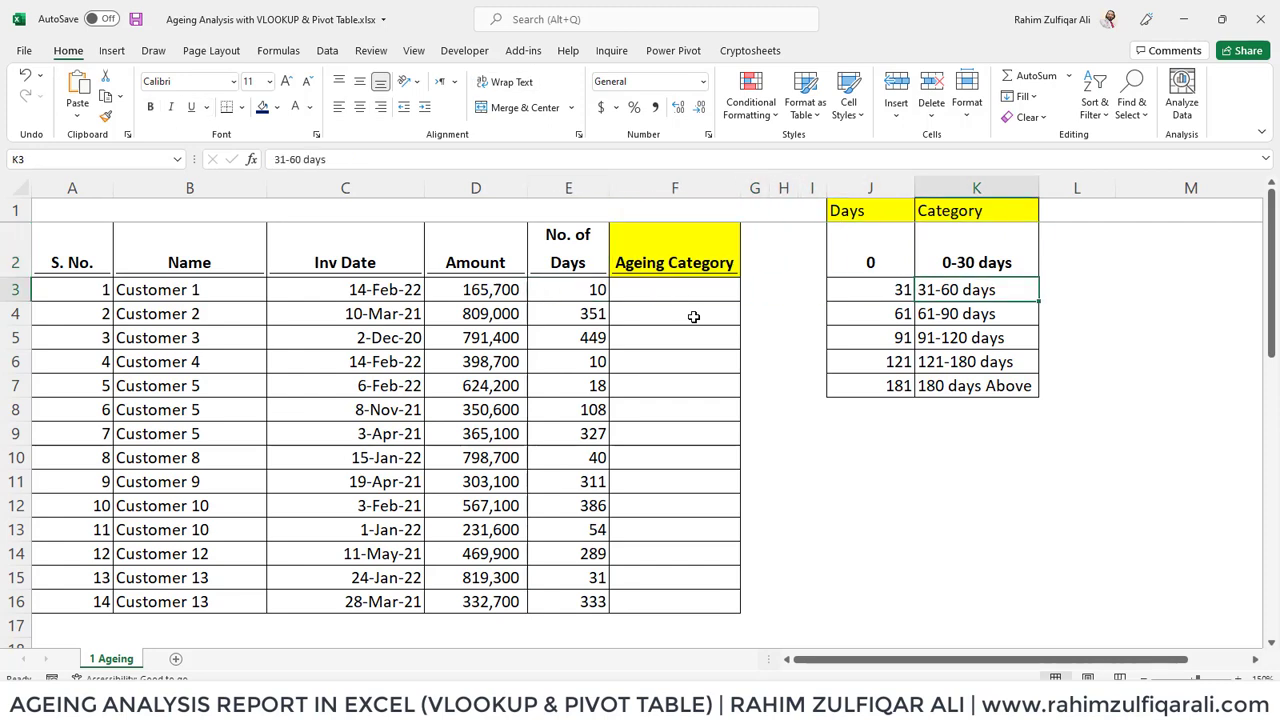
key(Left)
key(Right)
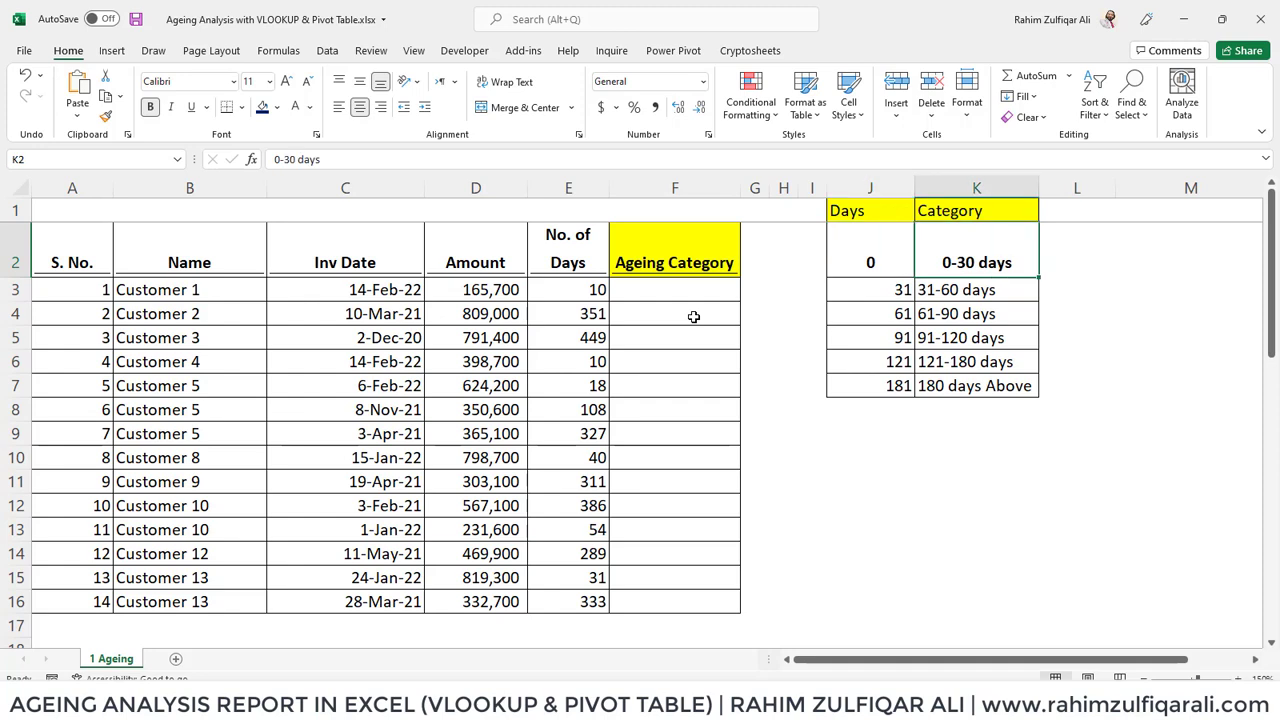
key(Down)
key(Left)
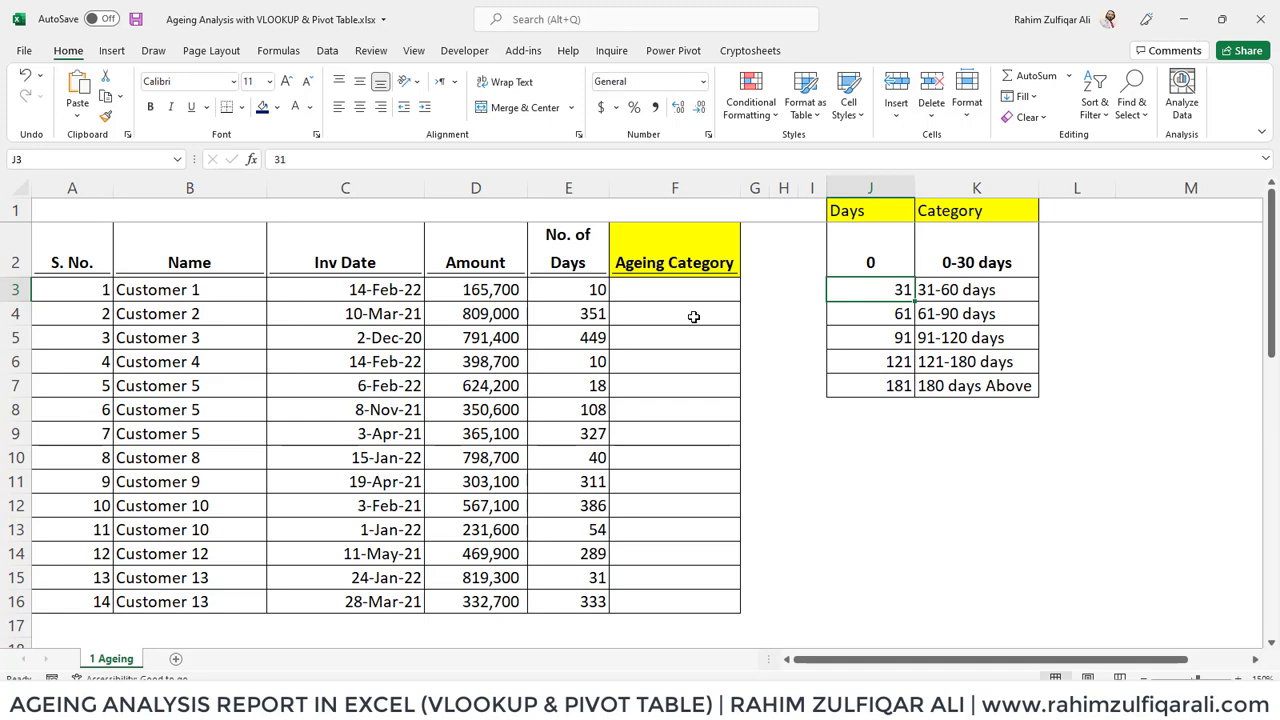
Step: Step through the 31-60, 61-90 and 91-120 days categories
key(Right)
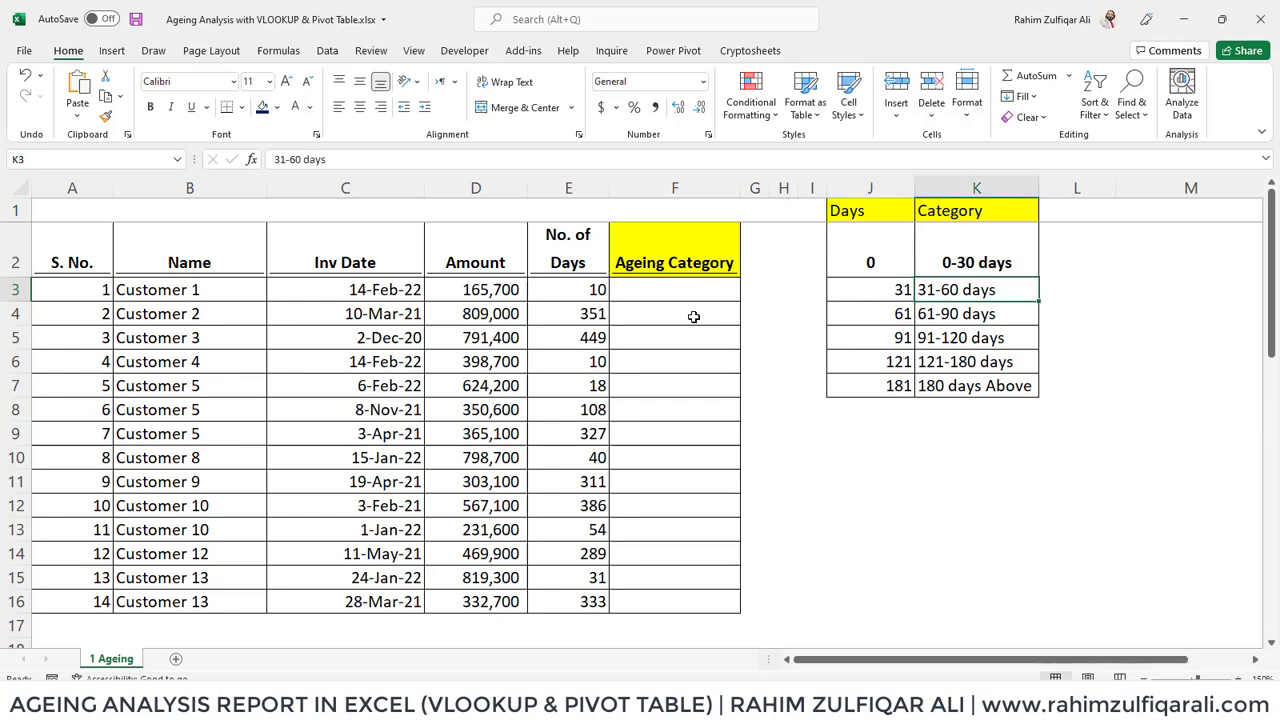
key(Left)
key(Right)
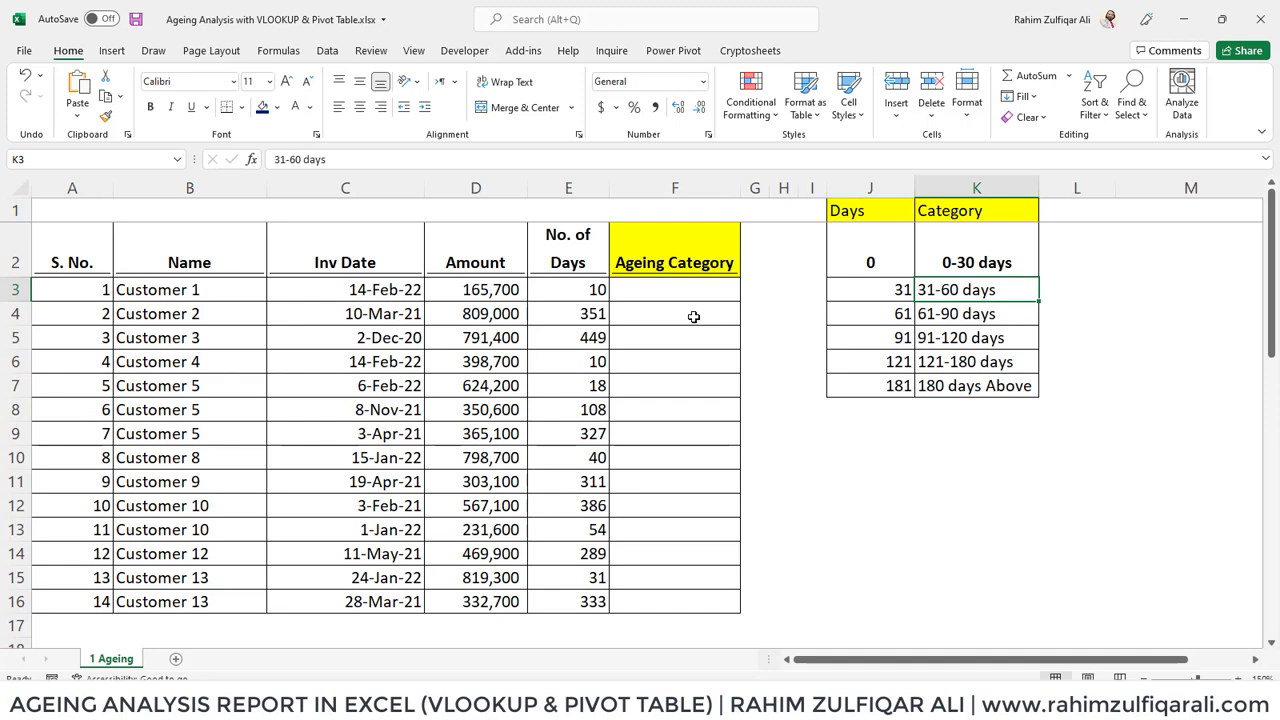
key(Down)
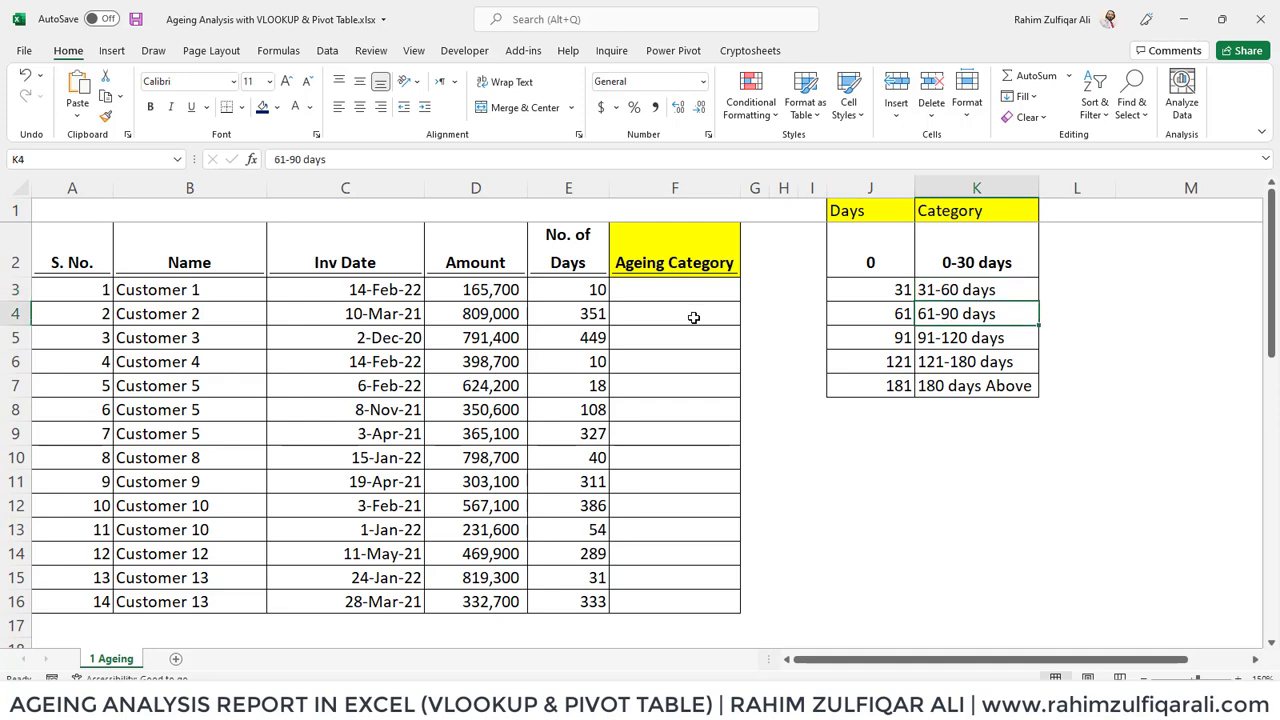
key(Down)
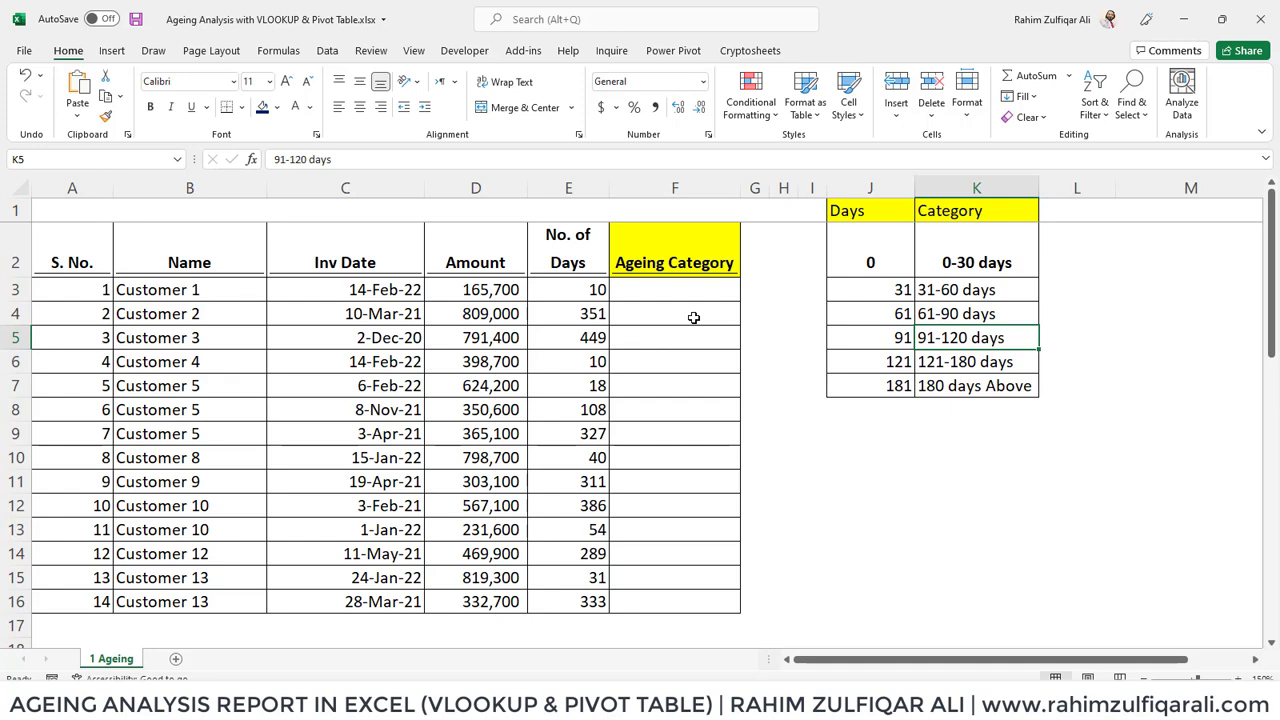
key(Down)
key(Down)
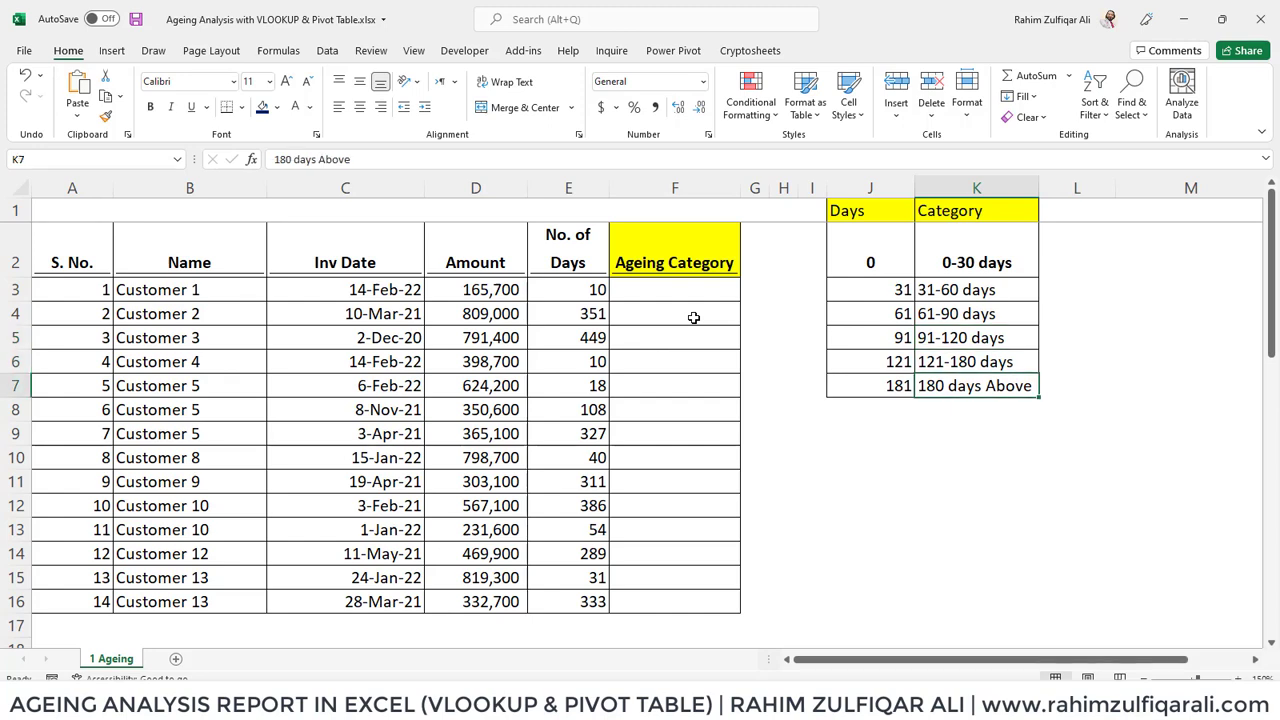
key(Up)
key(Up)
key(Up)
key(Up)
key(Up)
Step: Select category labels K2:K7 and review the 121-180 category and day thresholds
key(ctrl+shift+Down)
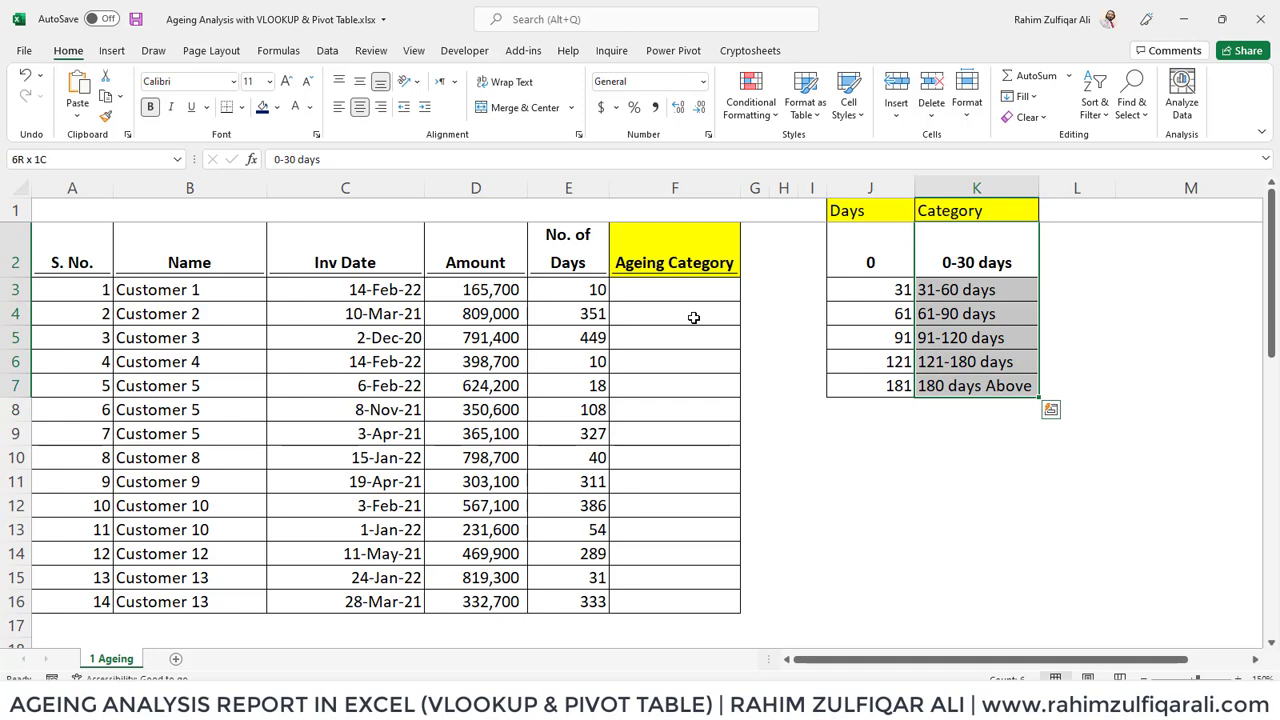
key(Up)
key(Down)
key(Down)
key(Down)
key(Down)
key(Down)
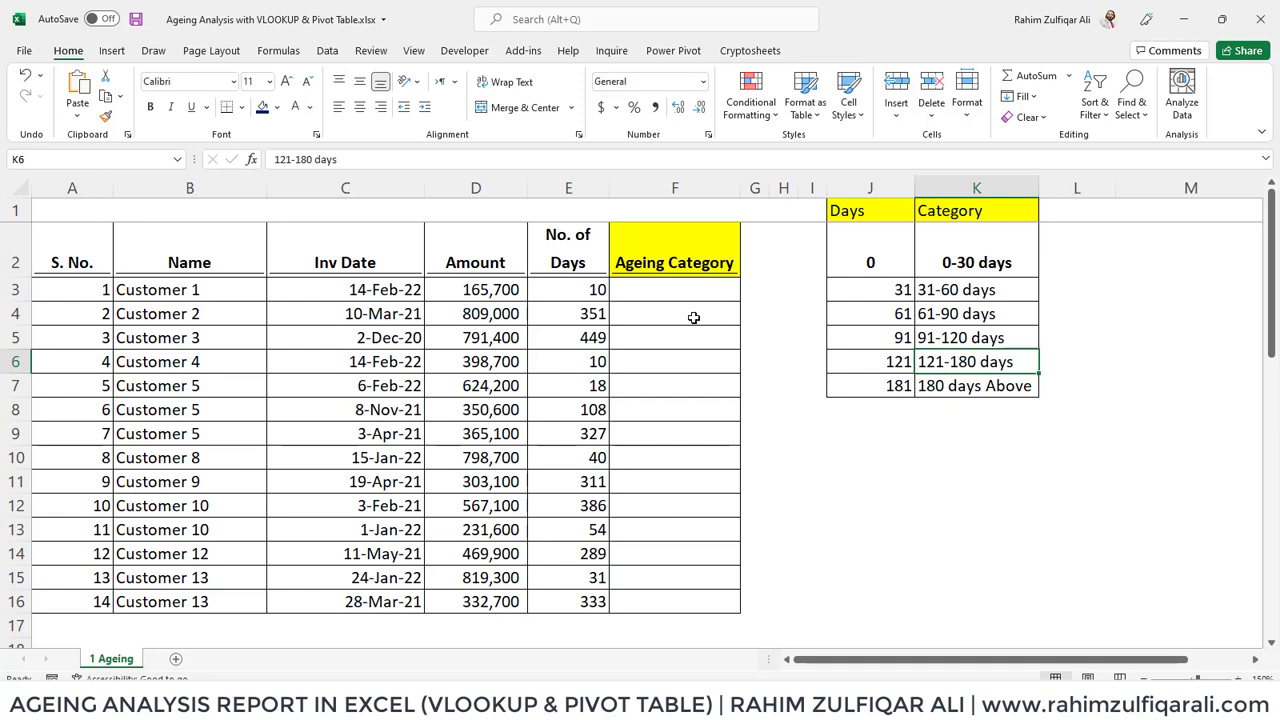
key(Left)
key(Up)
key(Up)
key(Up)
key(Up)
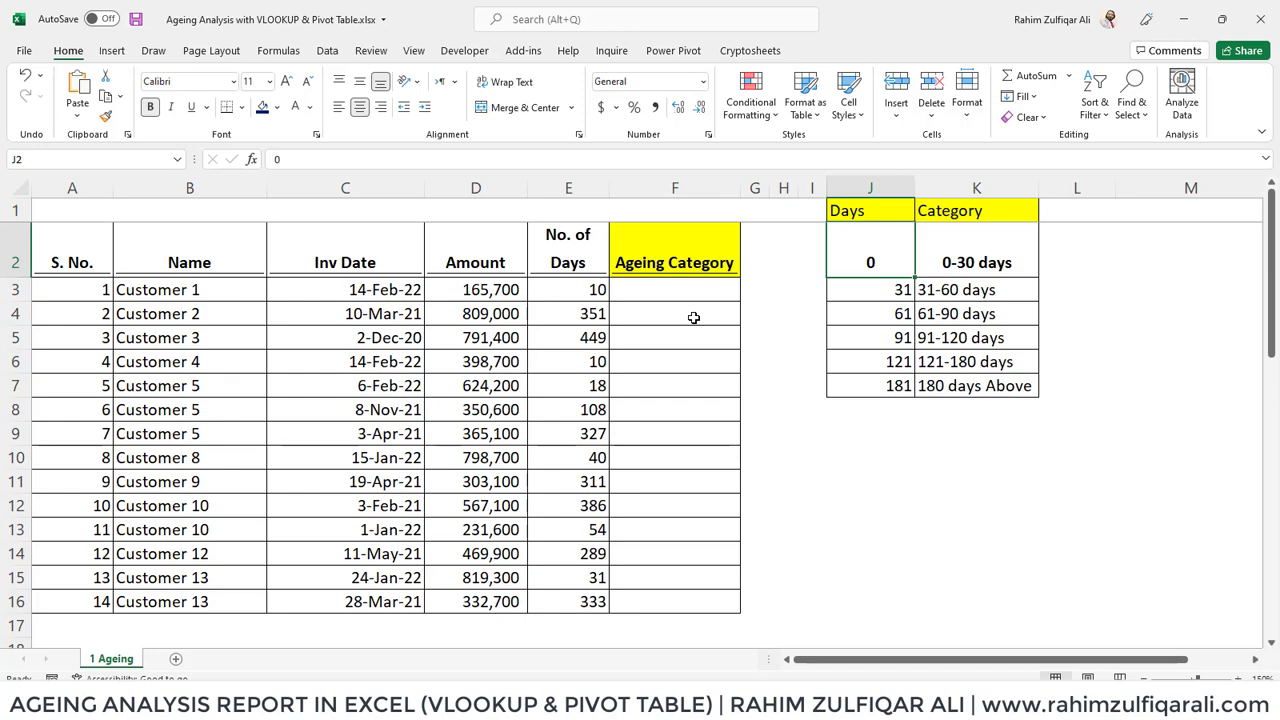
key(Down)
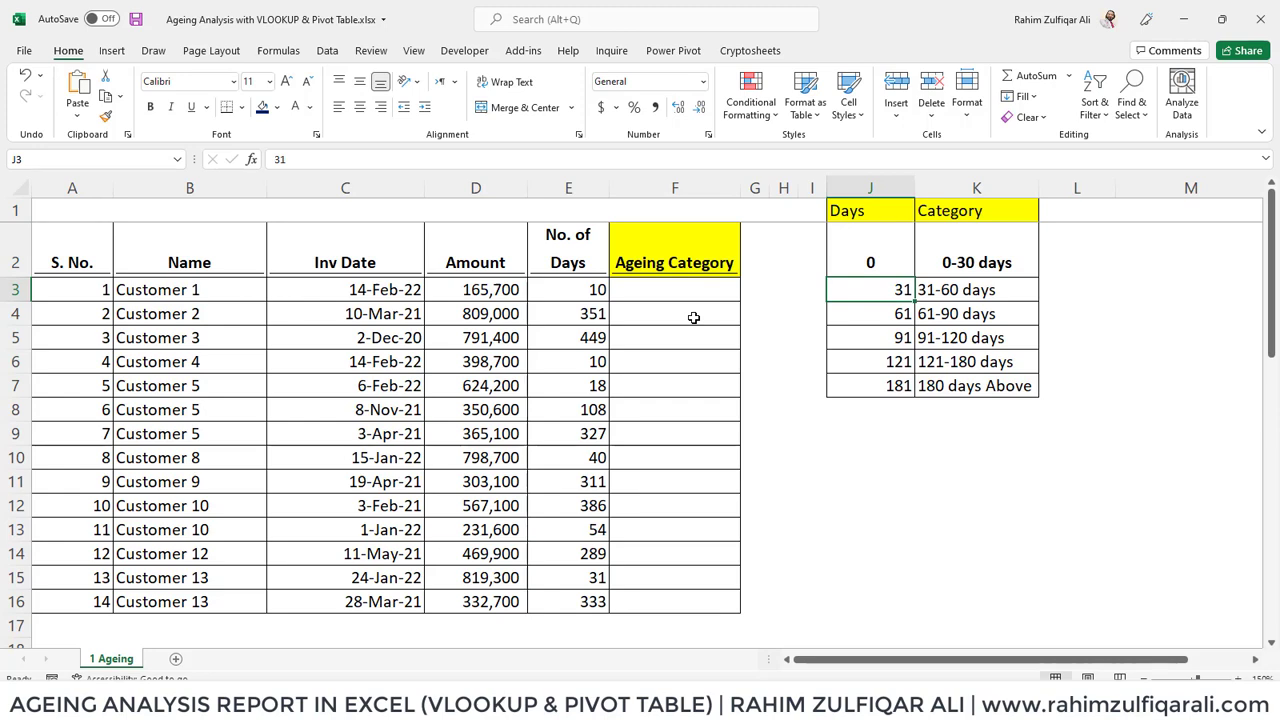
key(Left)
key(Left)
key(Left)
key(Left)
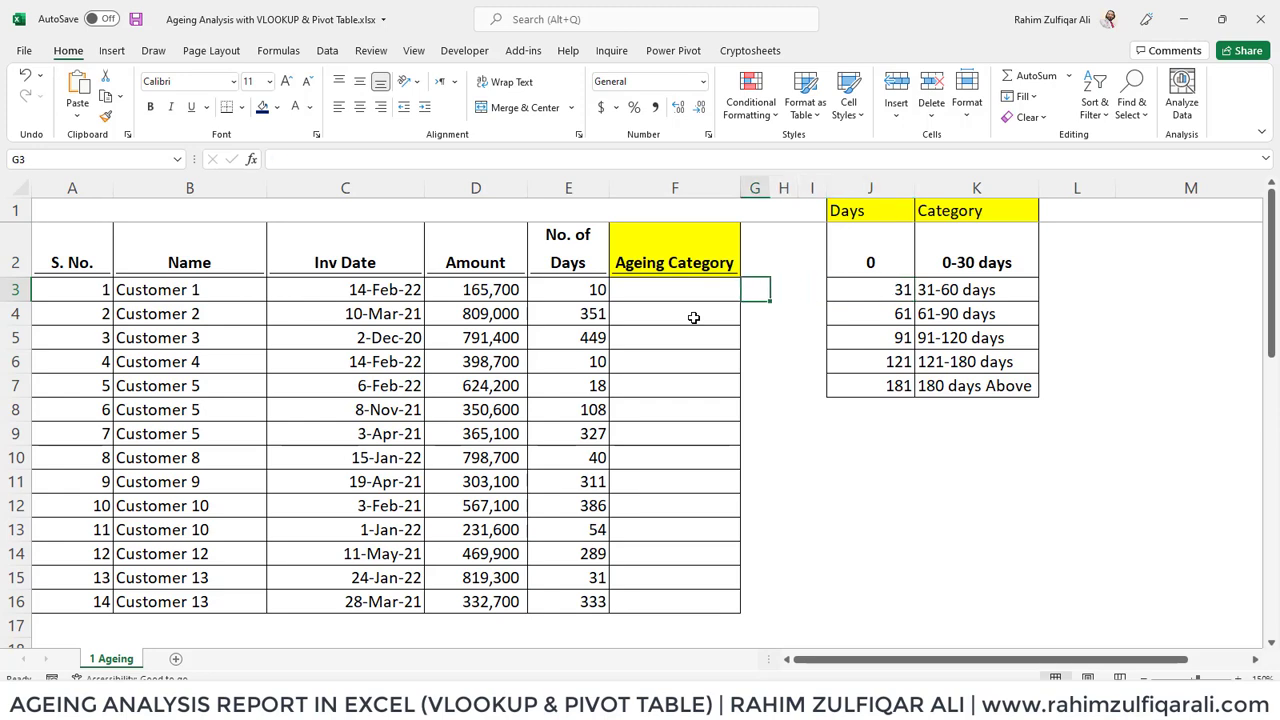
Step: Start a VLOOKUP in F3, then cancel the unfinished formula
key(F2)
text(=vlo)
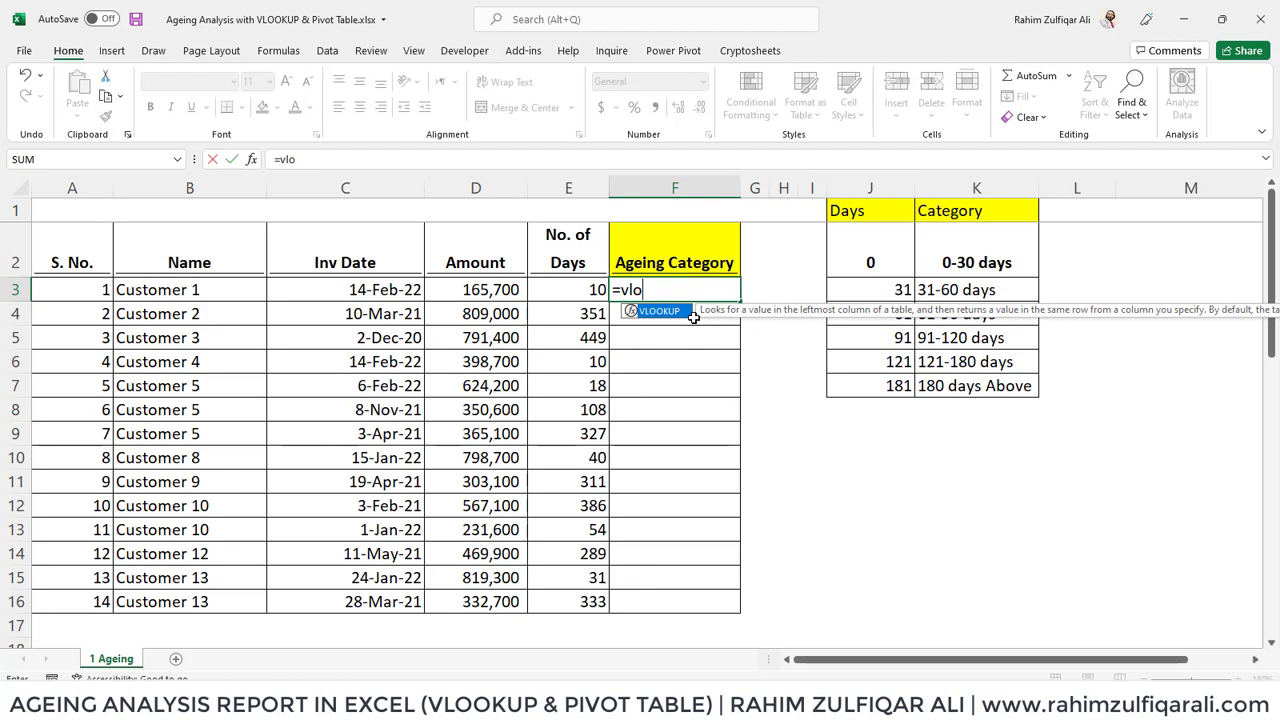
key(Tab)
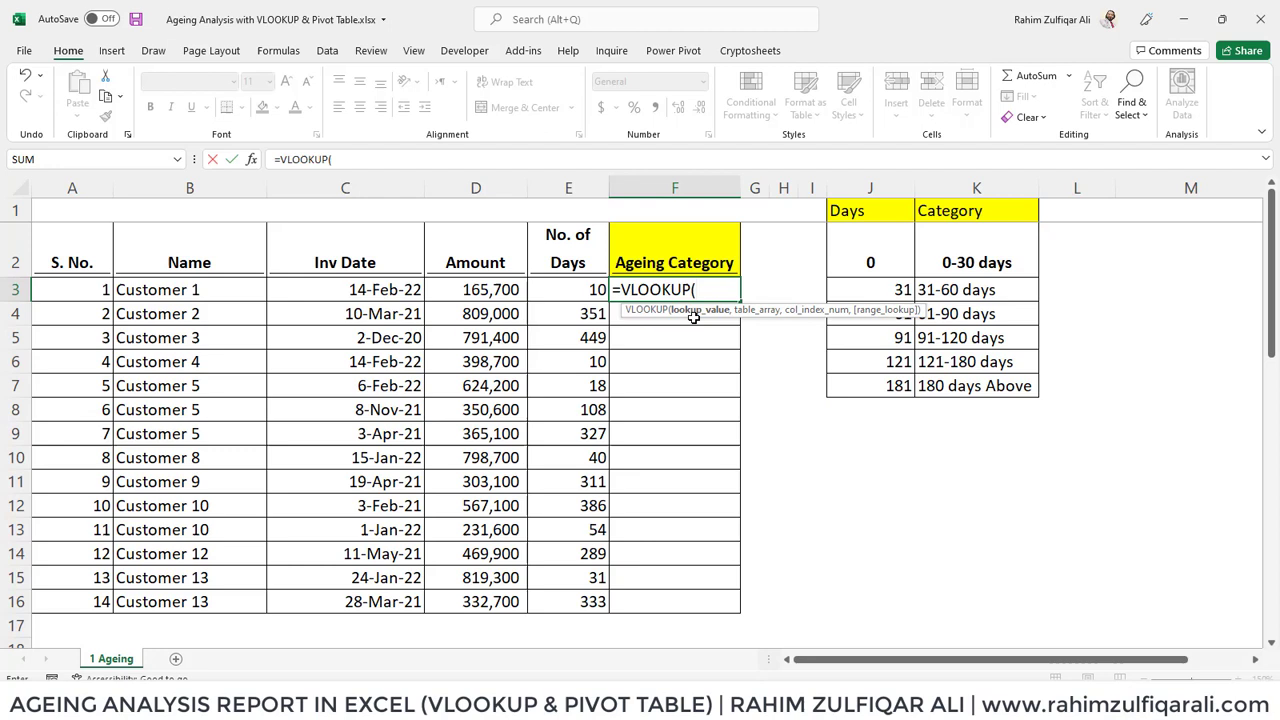
key(Escape)
Step: Reselect lookup table J1:K7 and review the Days thresholds from 0 to 181
key(Right)
key(Right)
key(Right)
key(Up)
key(Up)
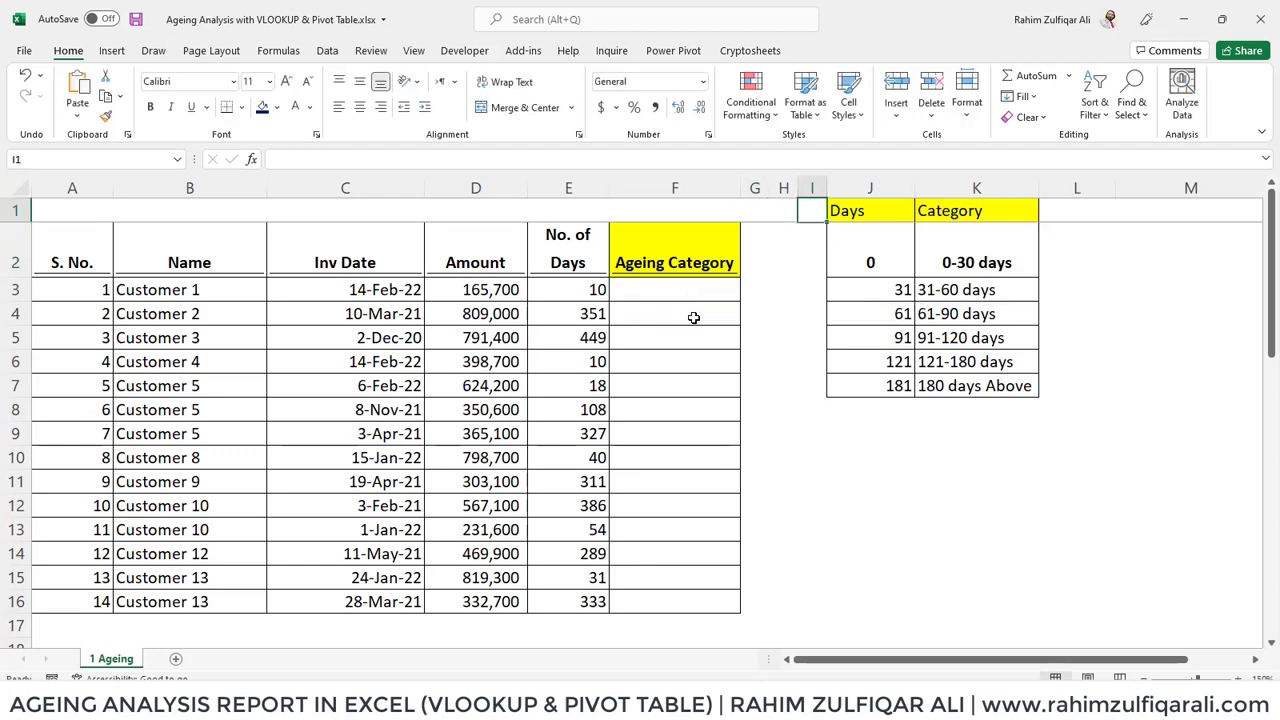
key(Right)
key(shift+Right)
key(ctrl+shift+Down)
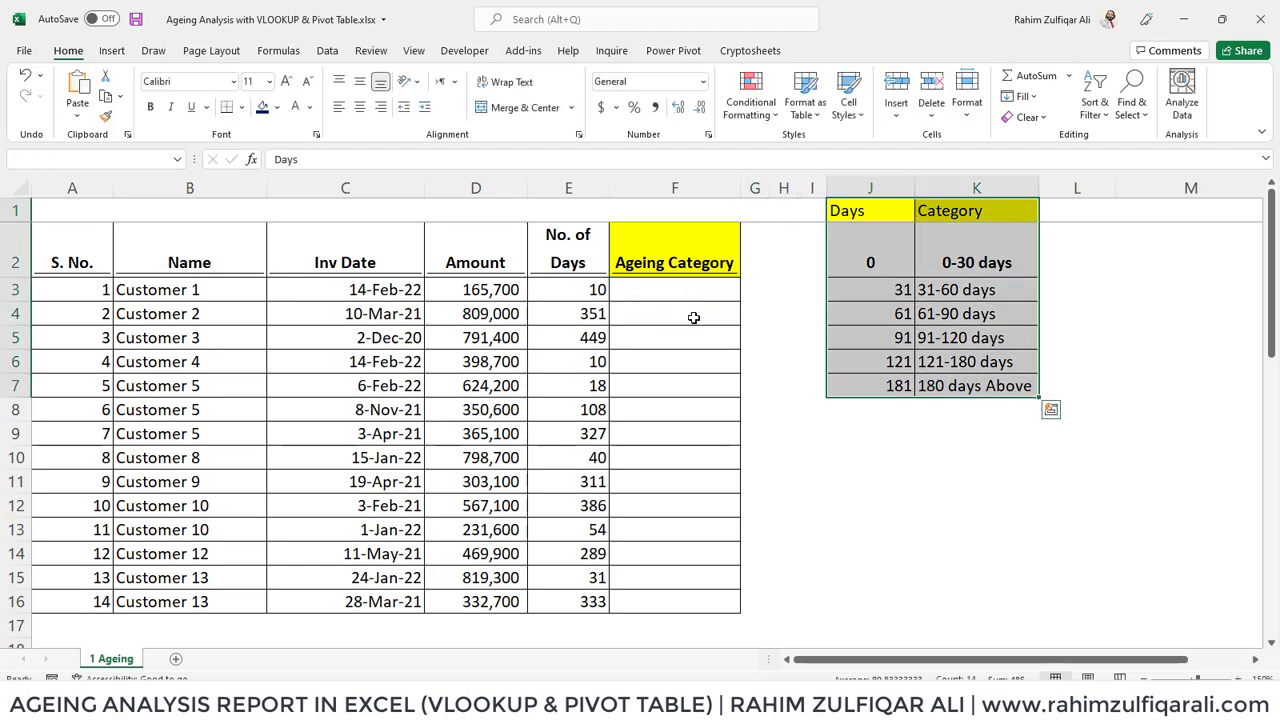
key(Down)
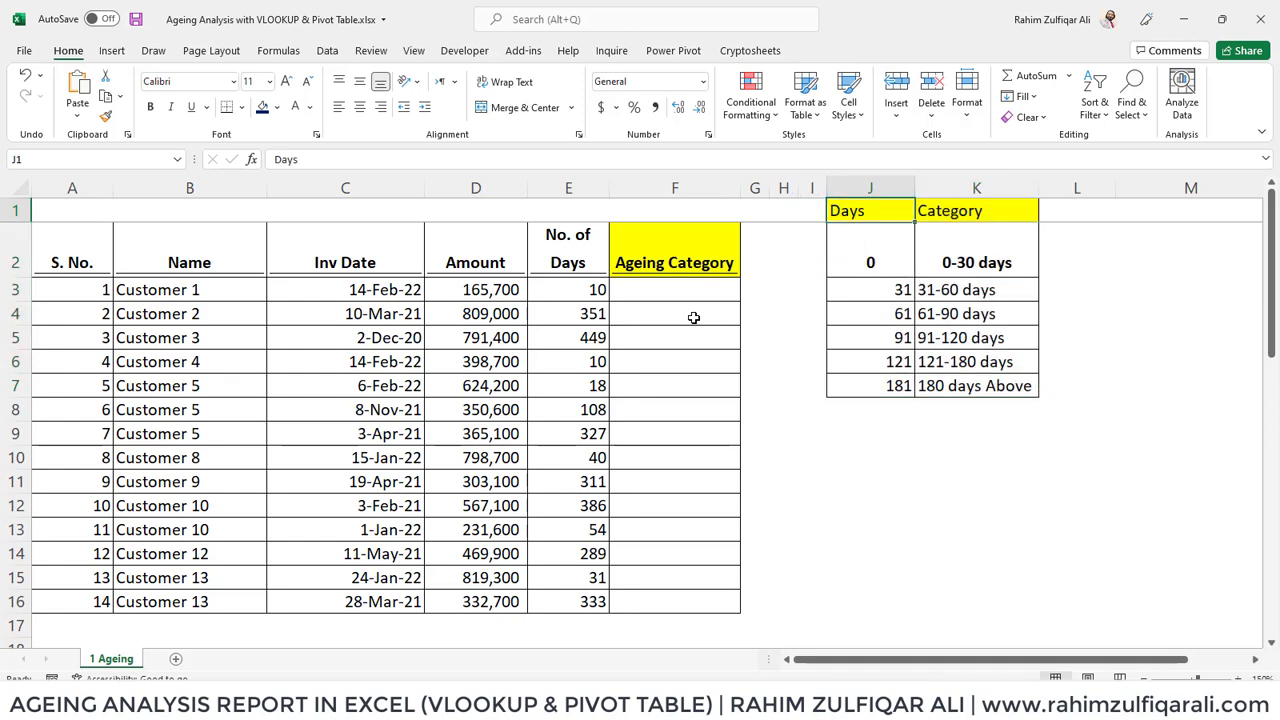
key(ctrl+shift+Down)
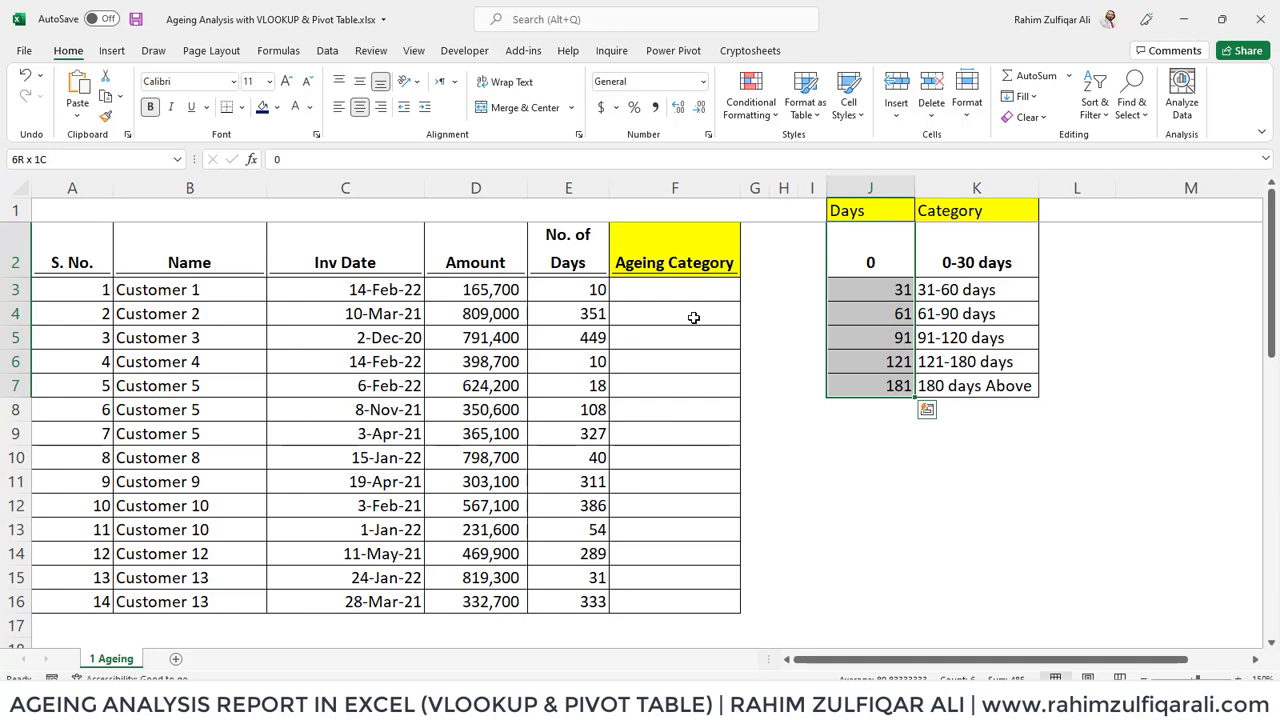
key(Up)
key(Down)
key(Down)
key(Down)
key(Down)
key(Down)
key(Down)
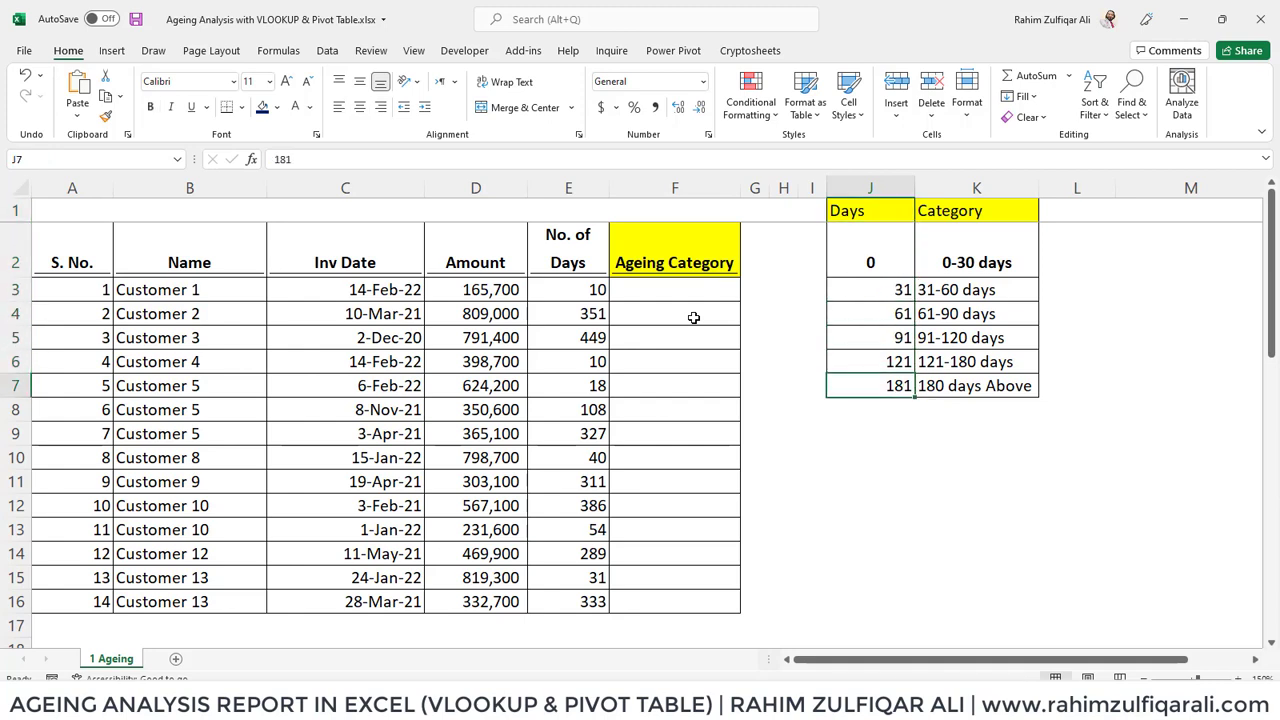
key(Up)
key(Up)
key(Up)
key(Up)
key(Up)
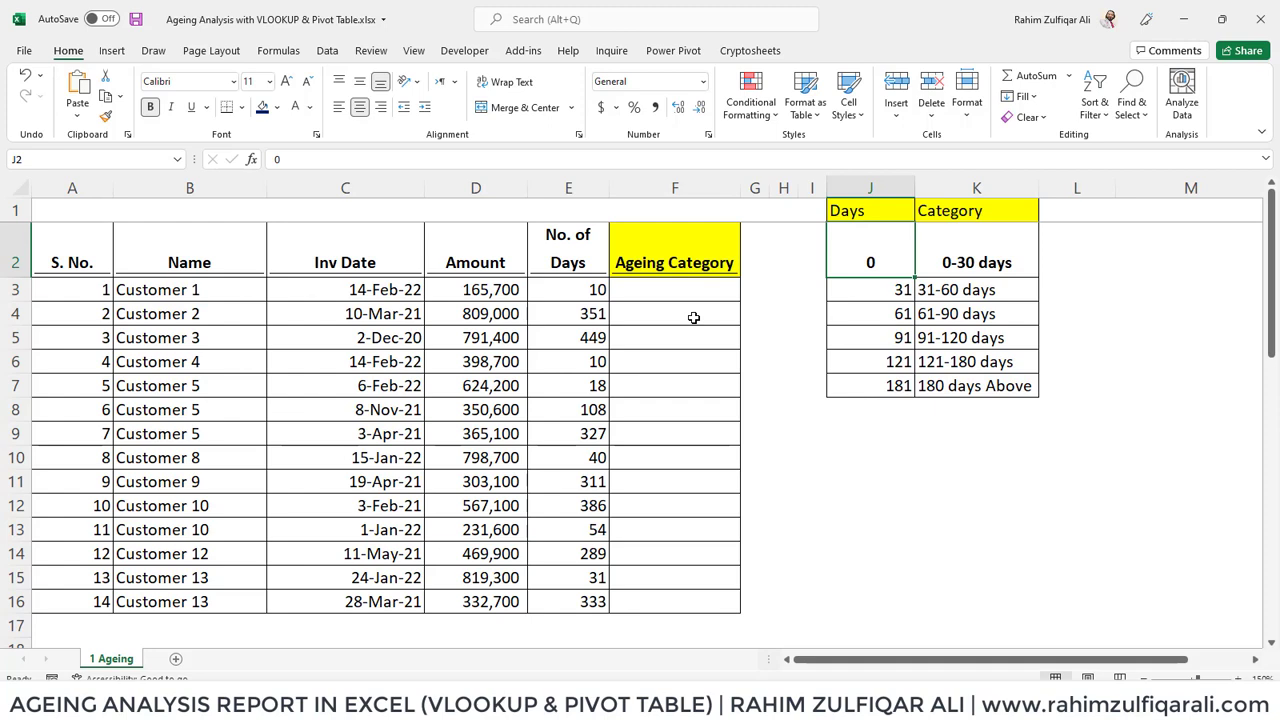
key(Left)
key(Left)
key(Left)
key(Left)
key(Left)
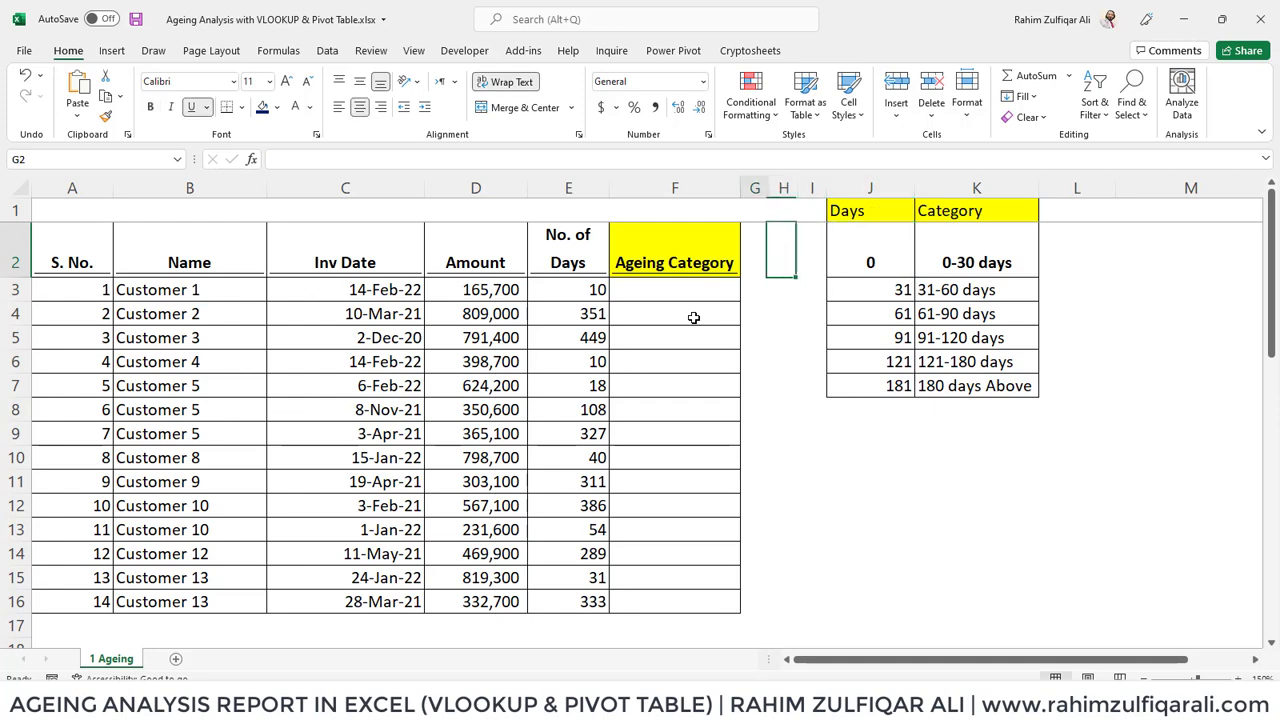
key(Down)
key(Right)
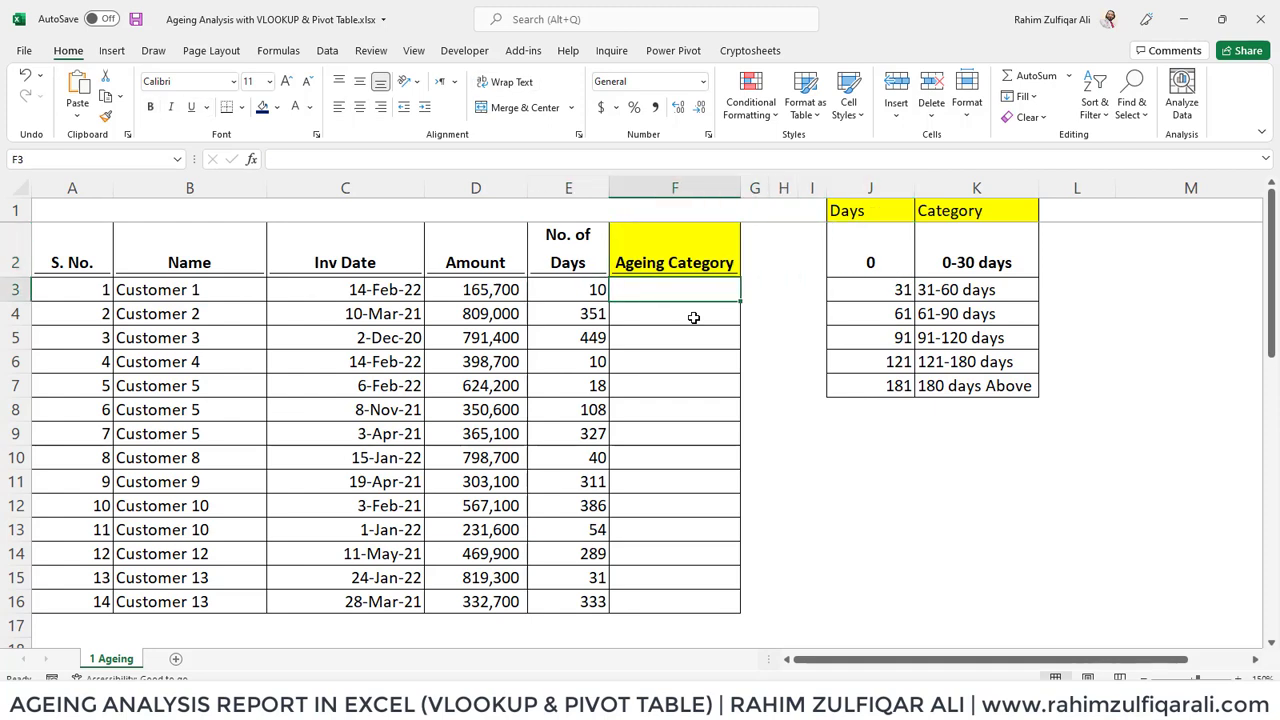
Step: Select the full lookup table J1:K7, then reduce the selection to the Days header
key(Right)
key(Right)
key(Right)
key(Right)
key(Up)
key(Up)
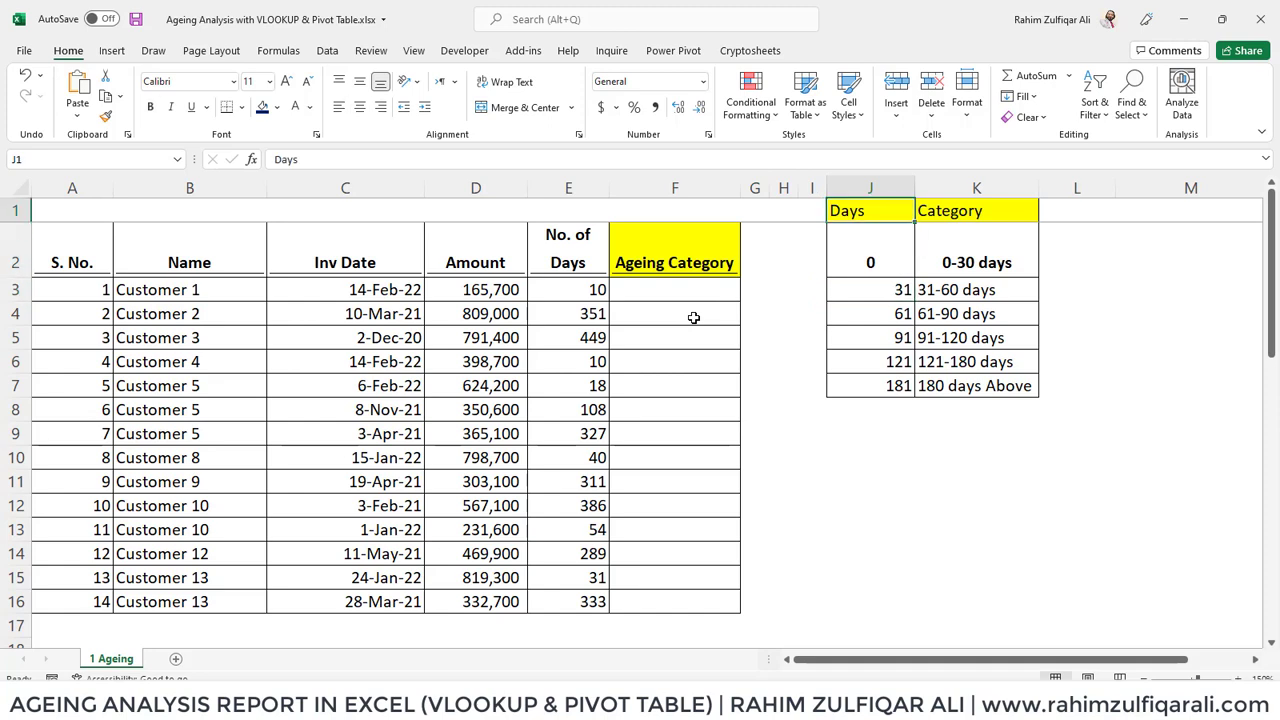
key(shift+Right)
key(ctrl+shift+Down)
key(Up)
key(shift+Down)
key(shift+Up)
Step: Step through the Days thresholds and return toward the Ageing Category column
key(Down)
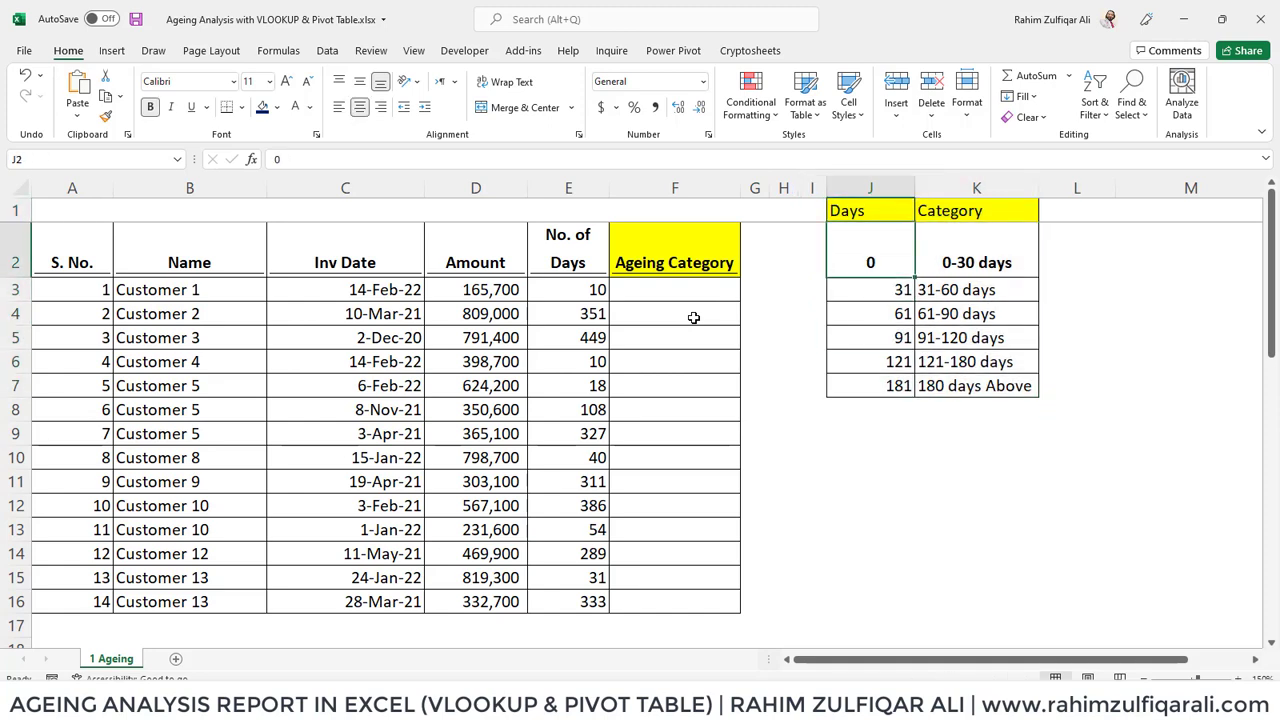
key(ctrl+shift+Down)
key(shift+Down)
key(ctrl+shift+Up)
key(Down)
key(Down)
key(Down)
key(Down)
key(Down)
key(Down)
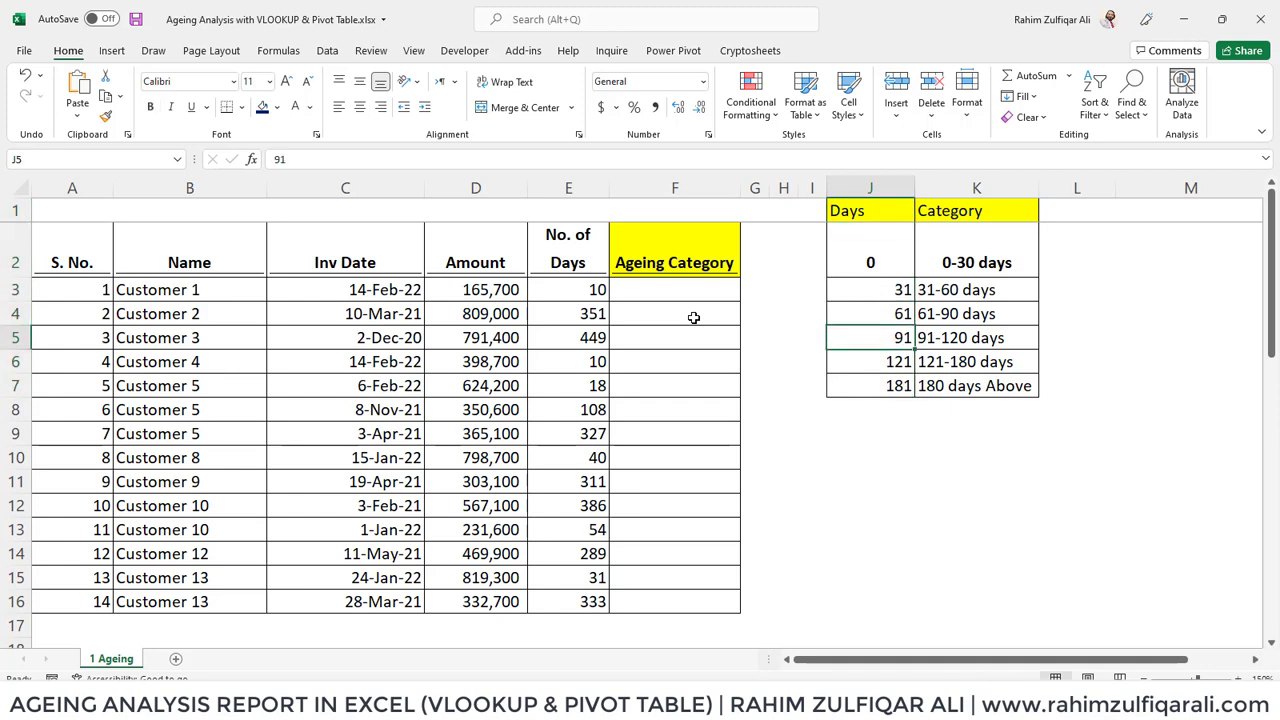
key(Up)
key(Up)
key(Left)
key(Left)
key(Left)
key(Up)
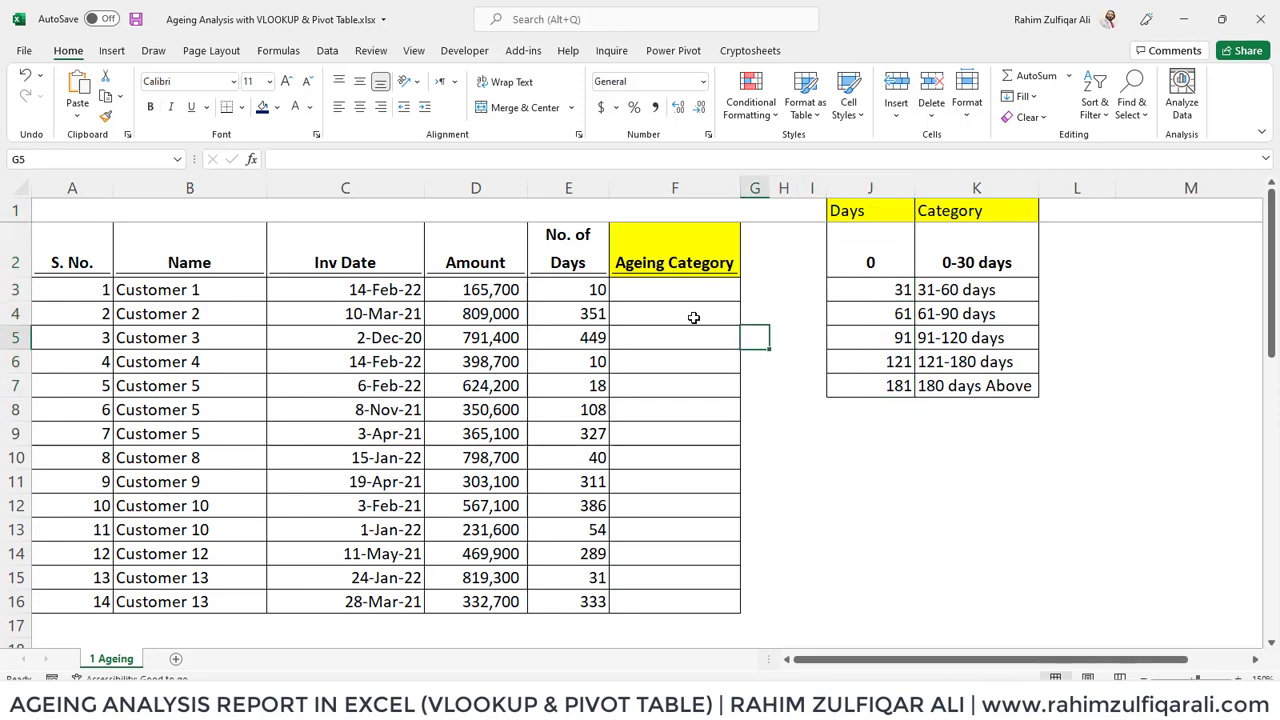
Step: Build =VLOOKUP(E3,$J$1:$K$7,2, in F3 with the table range made absolute
key(Left)
key(Up)
key(Up)
text(=vlo)
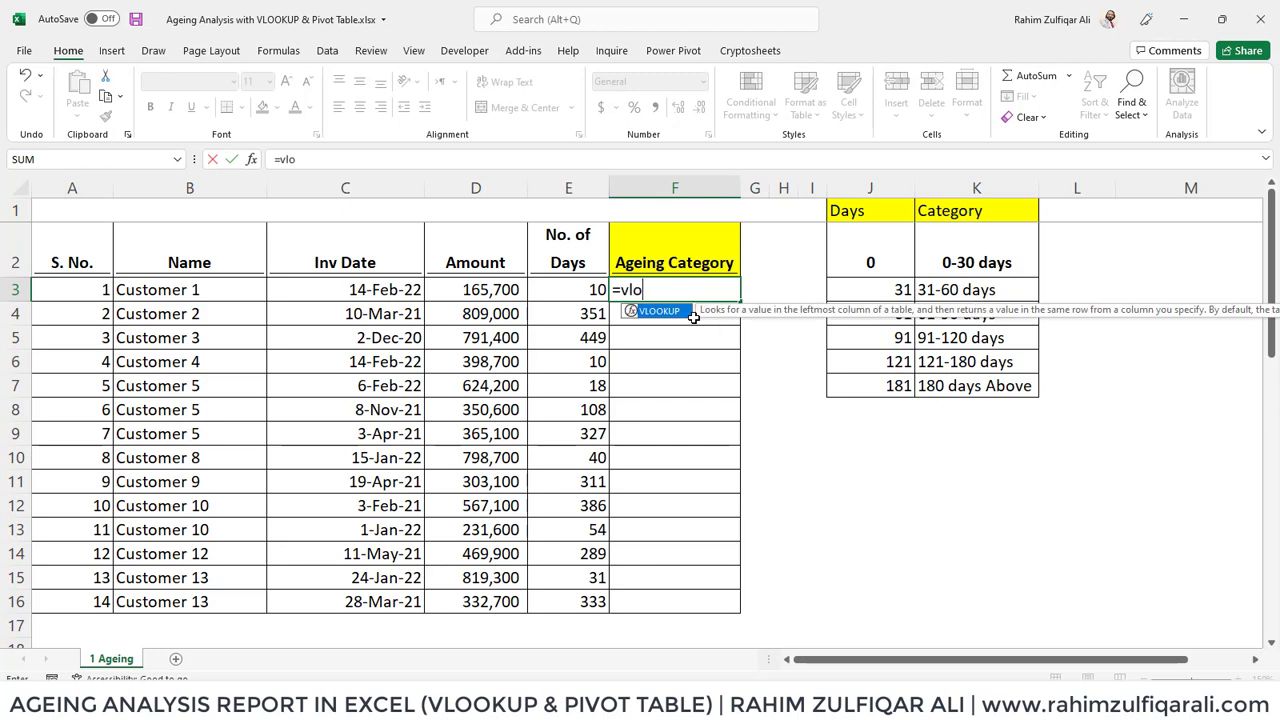
key(Tab)
key(Left)
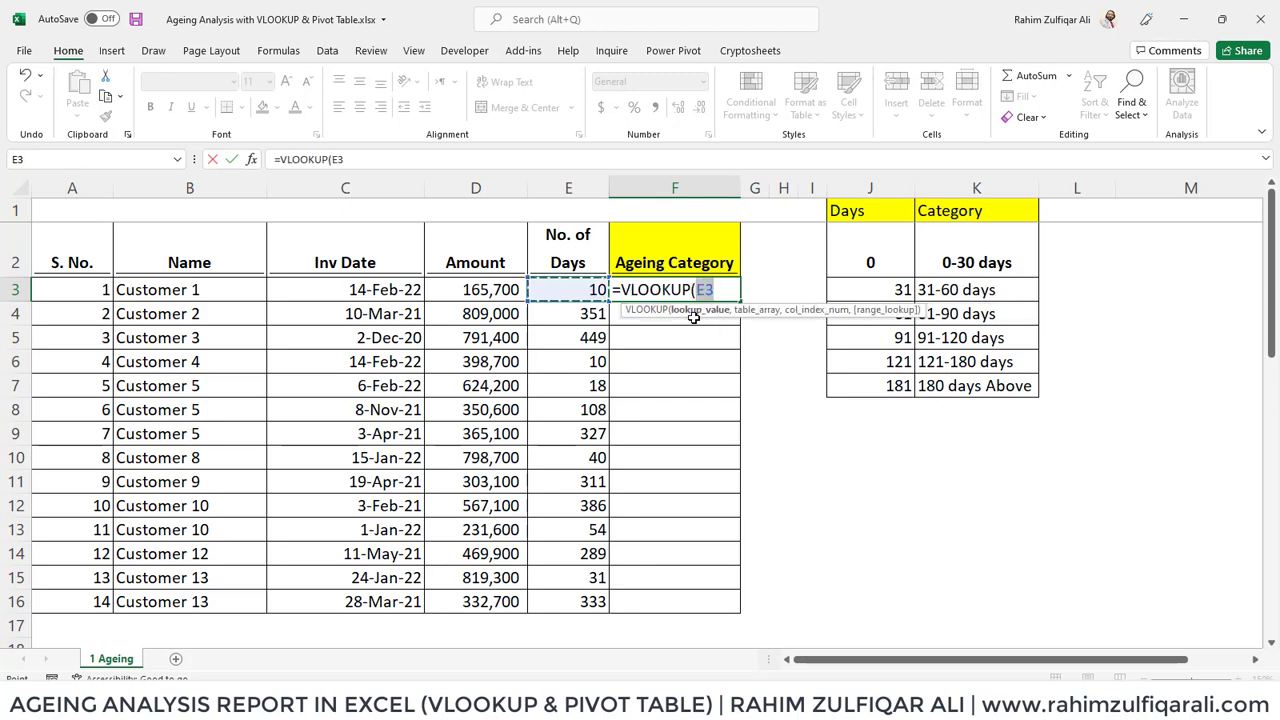
text(,)
key(Right)
key(Right)
key(Right)
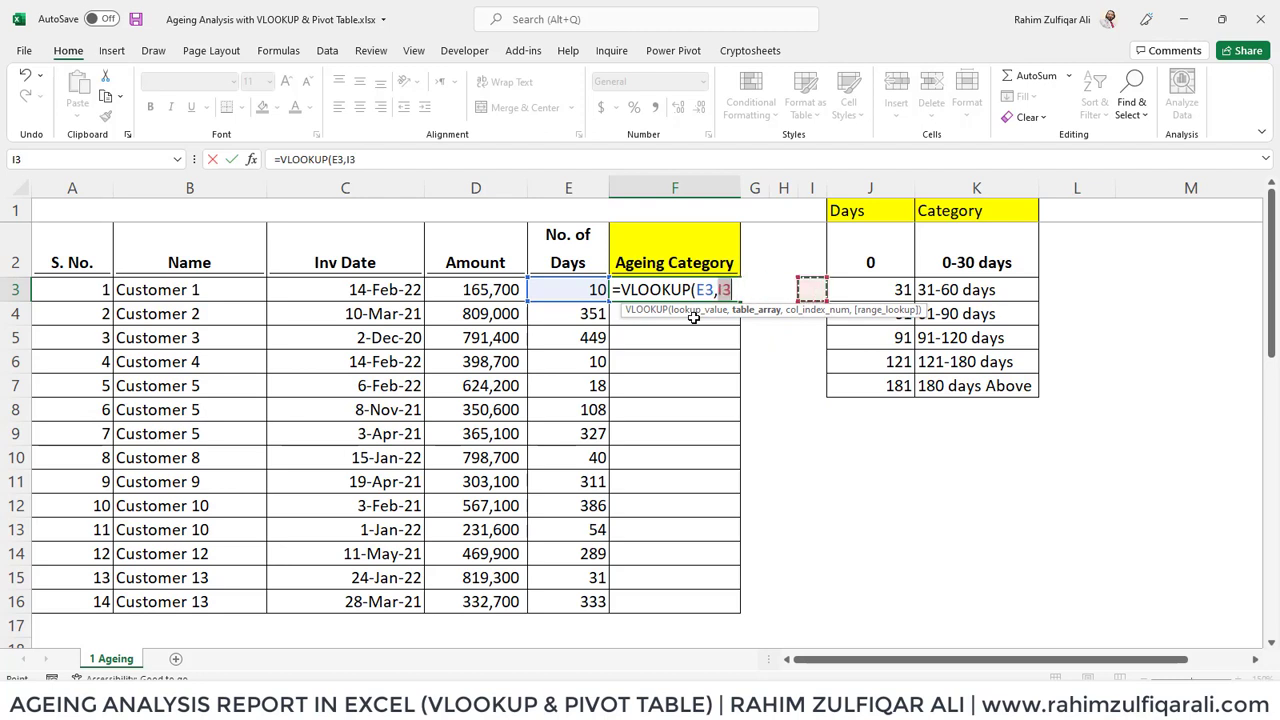
key(Right)
key(Up)
key(Up)
key(shift+Right)
key(ctrl+shift+Down)
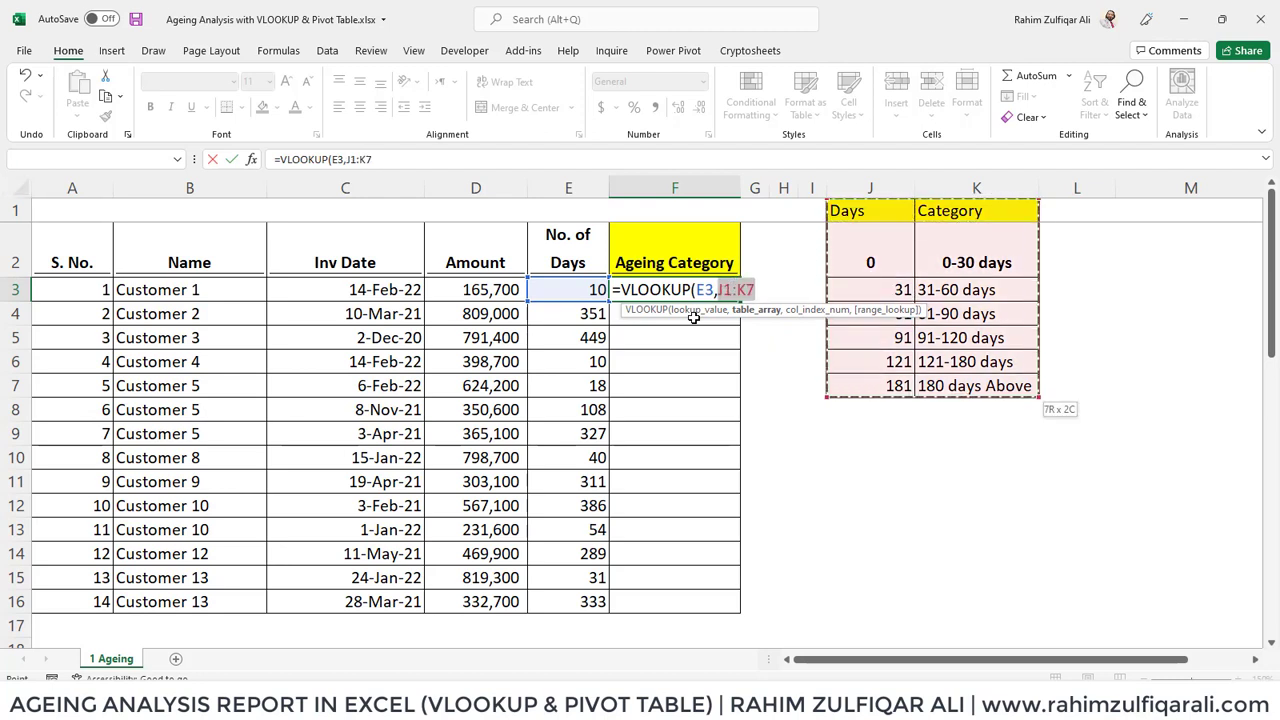
key(F4)
text(,)
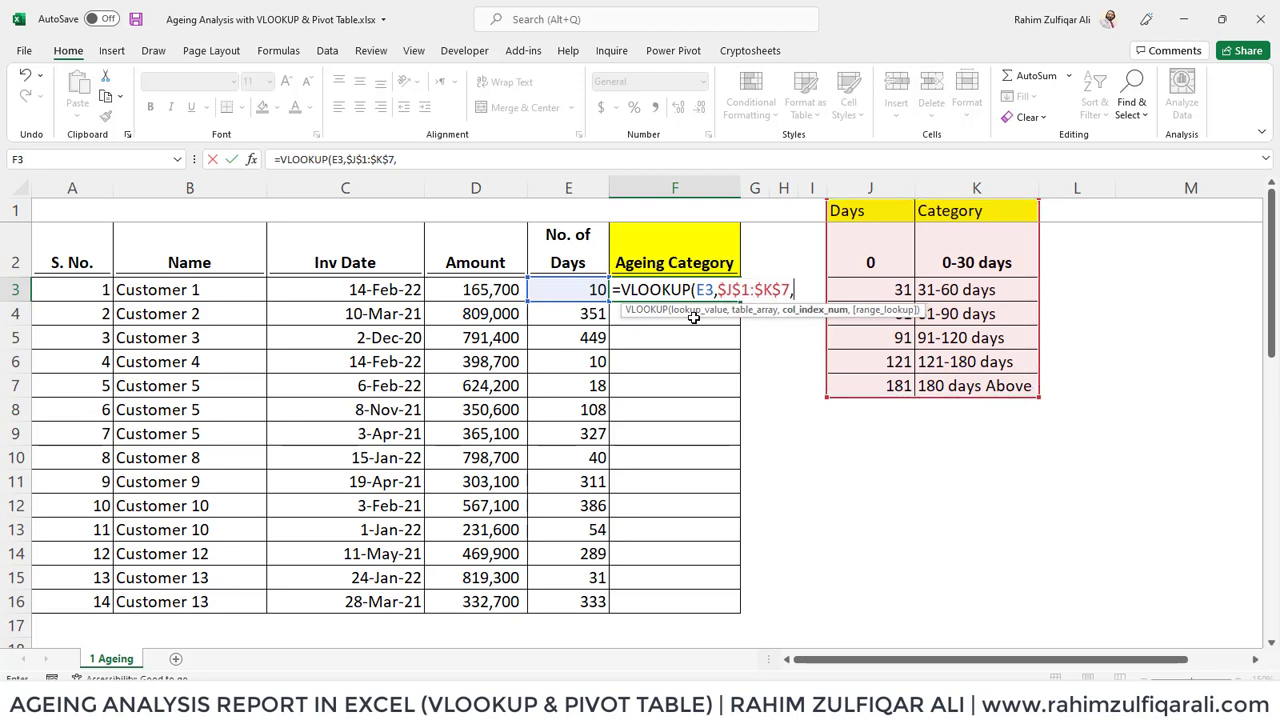
text(2,)
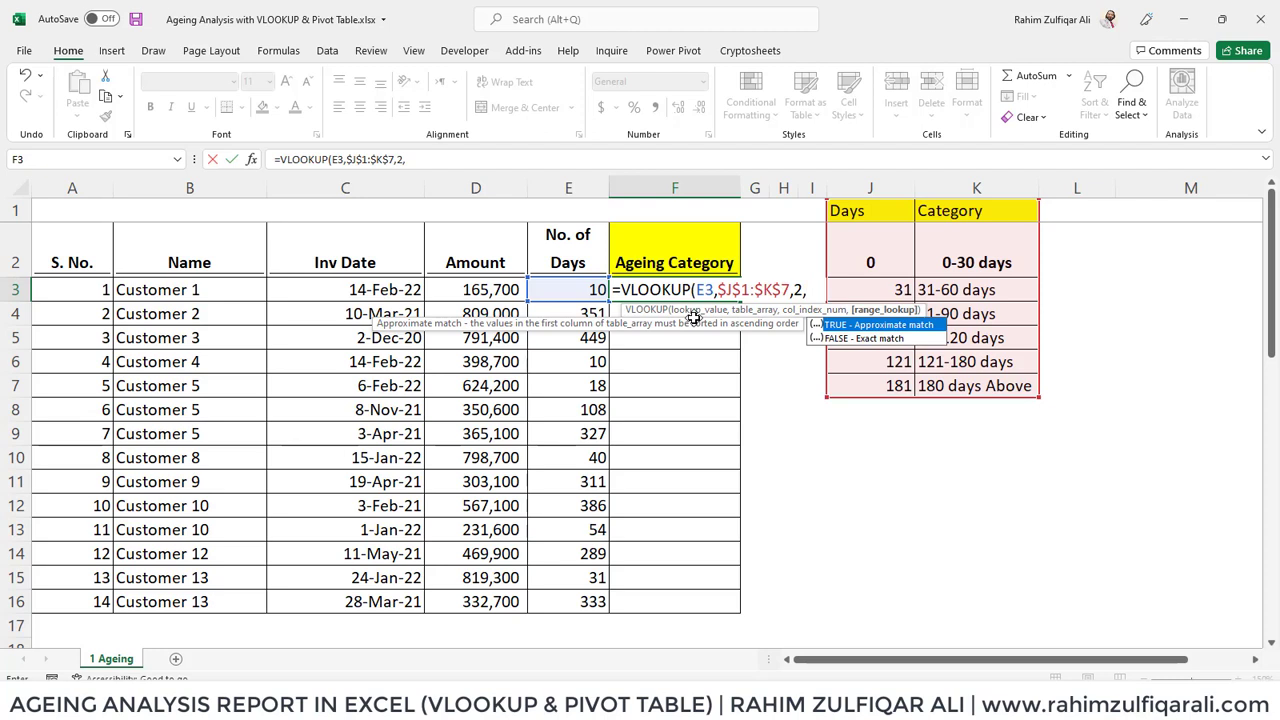
Step: Finish F3's formula with TRUE and fill it down to F16
text(true))
key(Return)
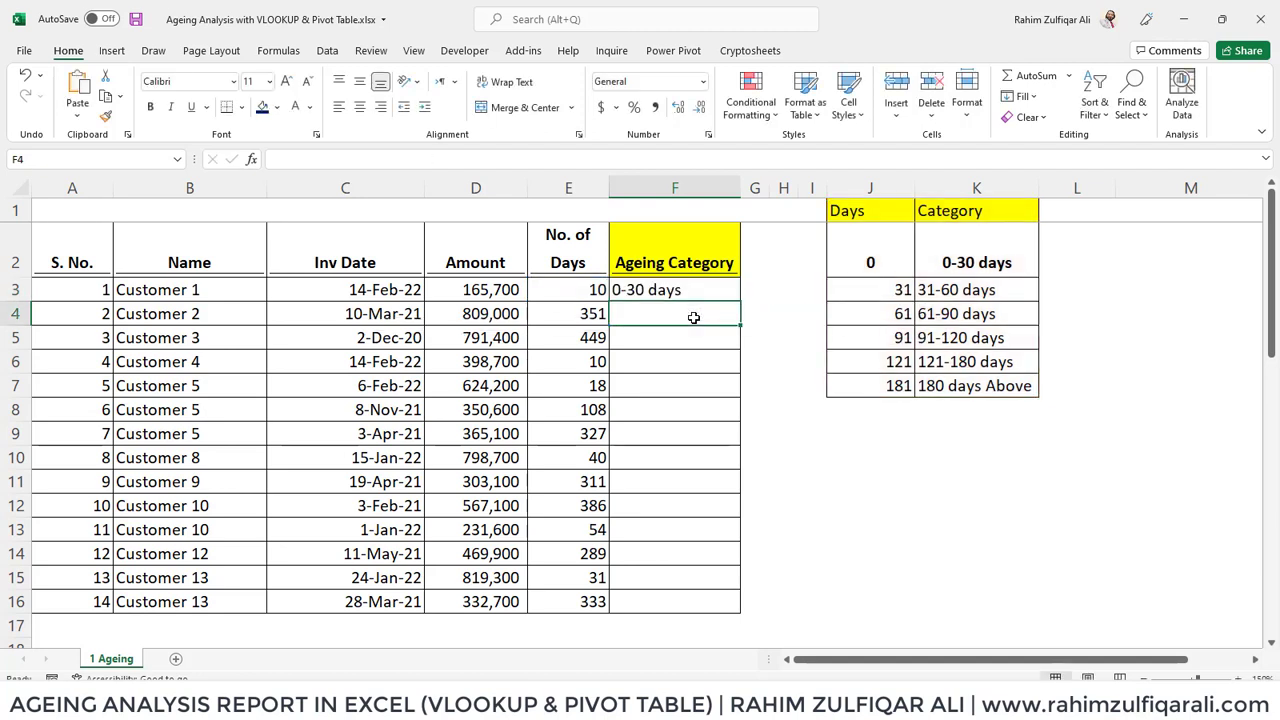
key(Up)
key(ctrl+d)
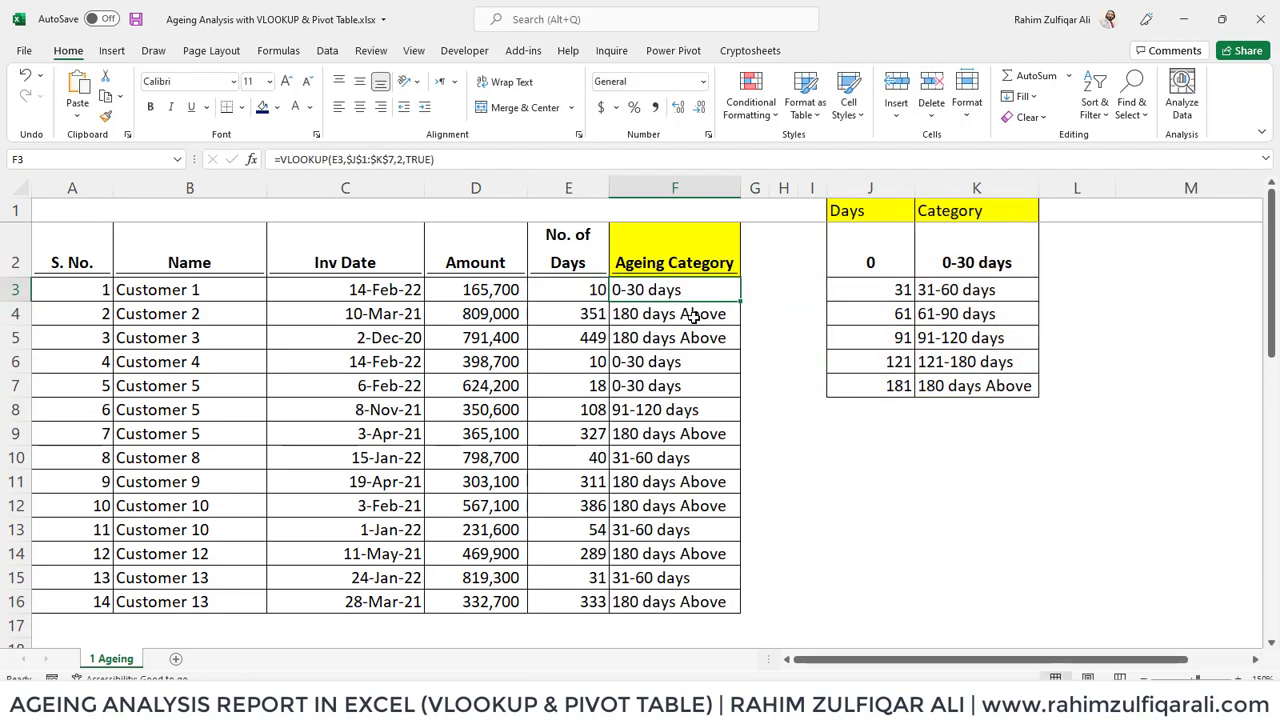
Step: Check F3's and F8's lookup formulas reference the right days cells
key(F2)
key(Return)
key(Left)
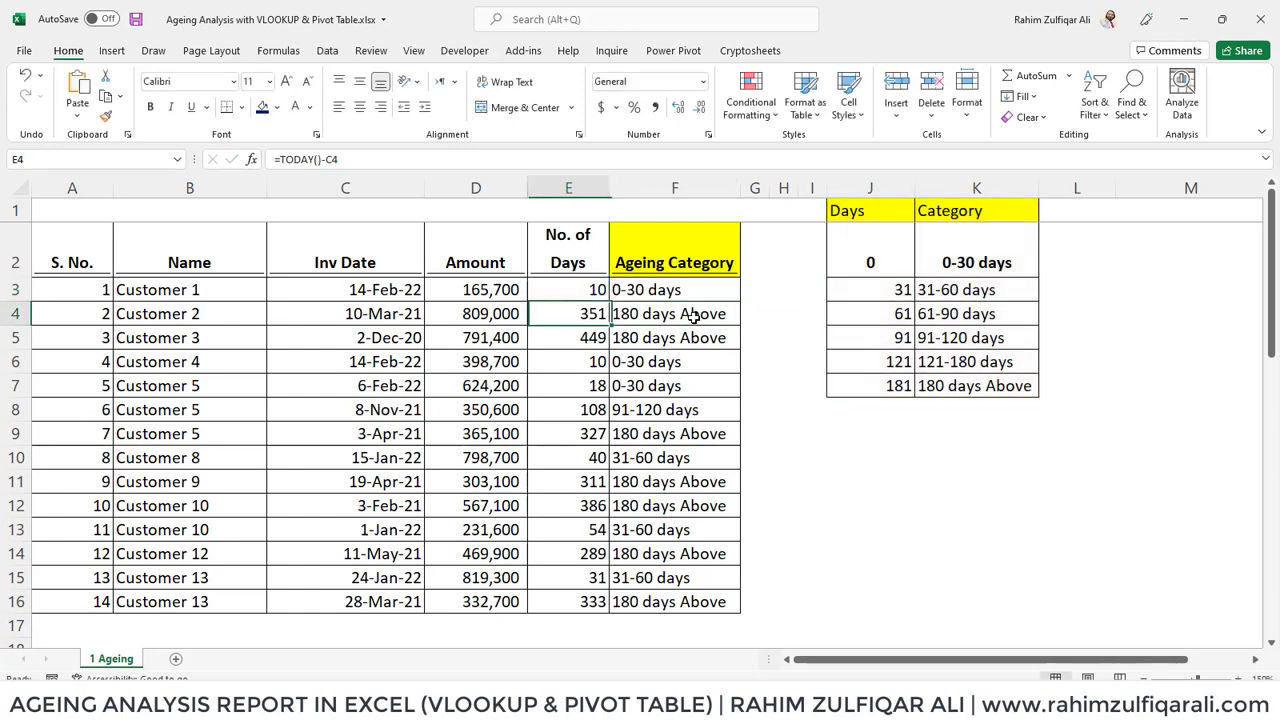
key(Down)
key(Down)
key(Down)
key(Right)
key(Down)
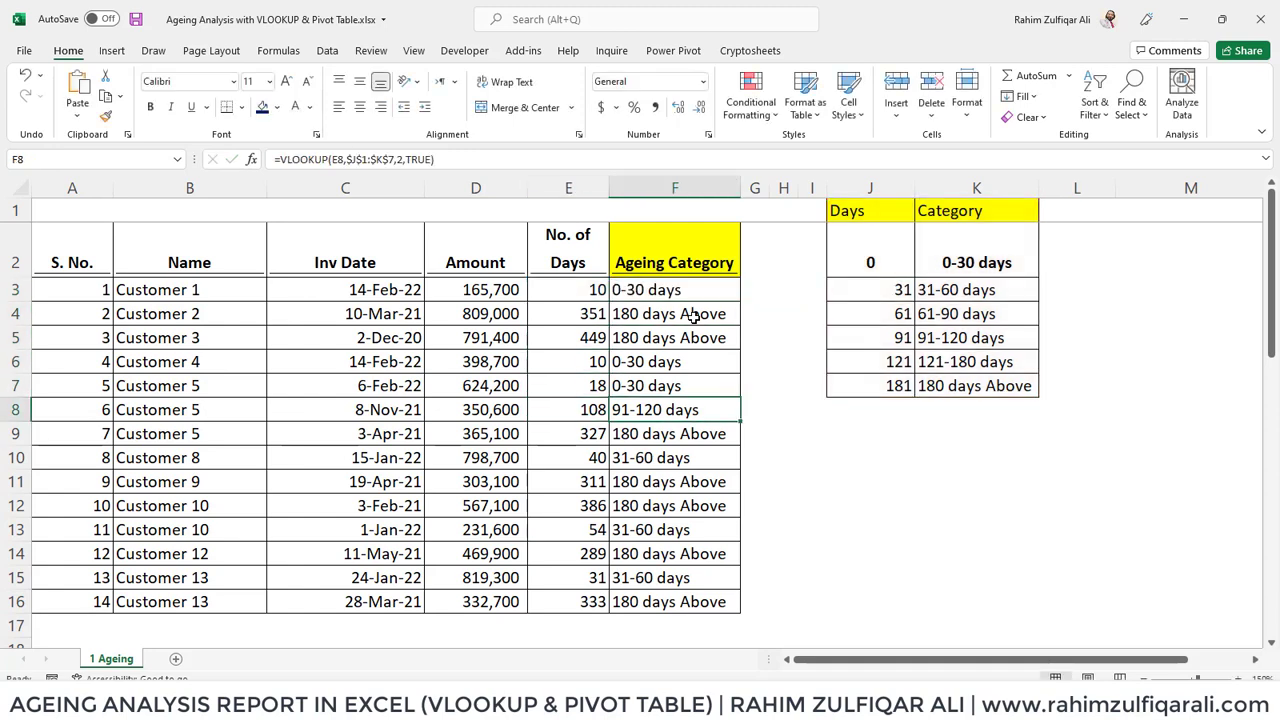
key(F2)
key(Return)
Step: Check F9's formula, then review the categories from F3 down to F9
key(F2)
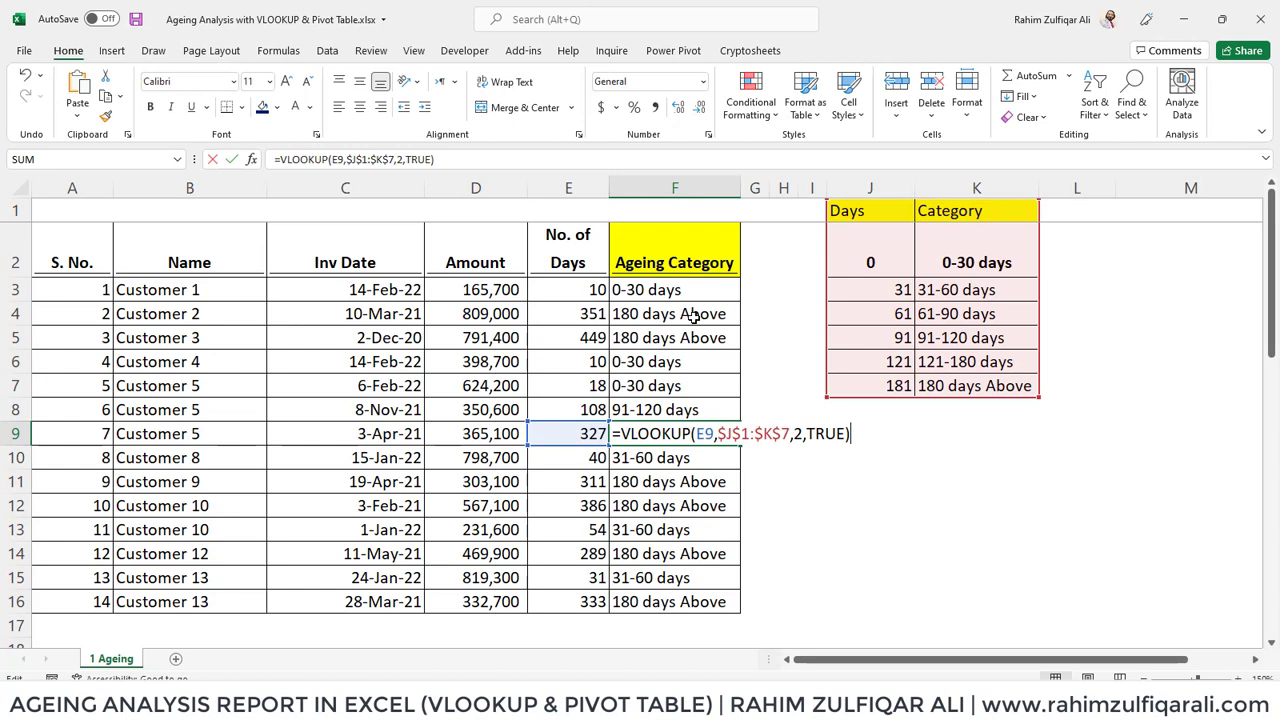
key(Escape)
key(ctrl+Up)
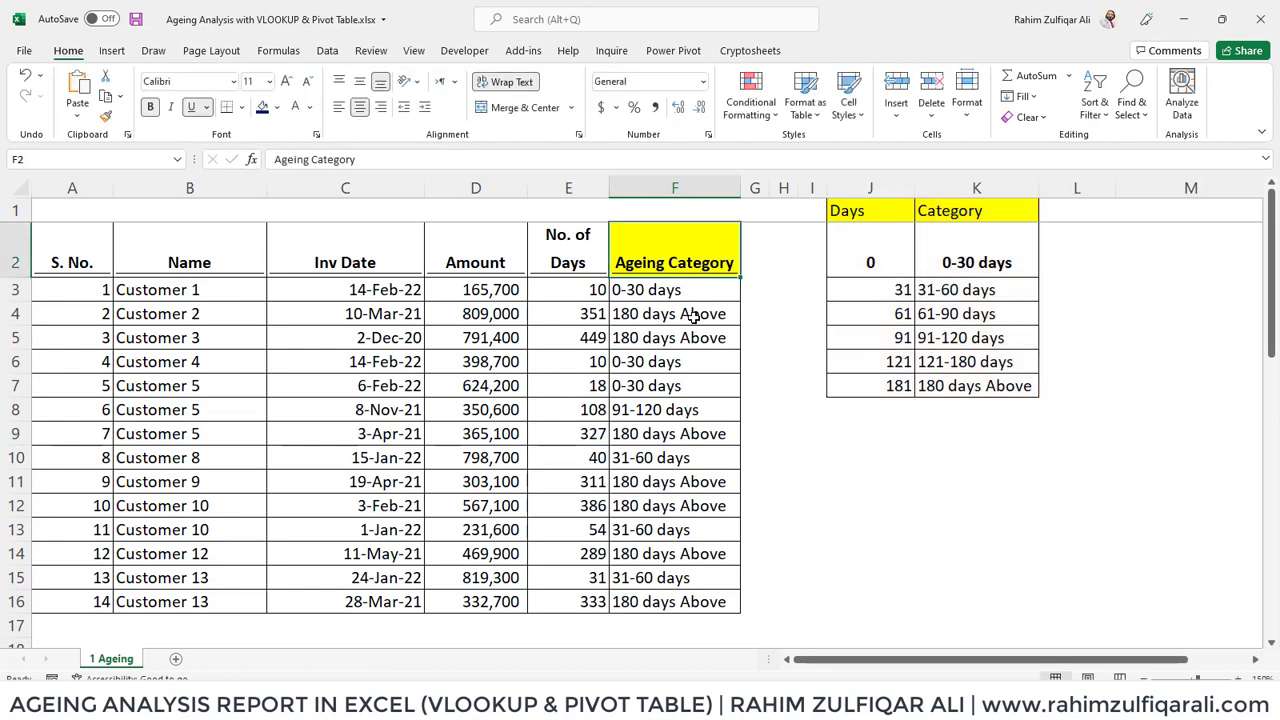
key(Down)
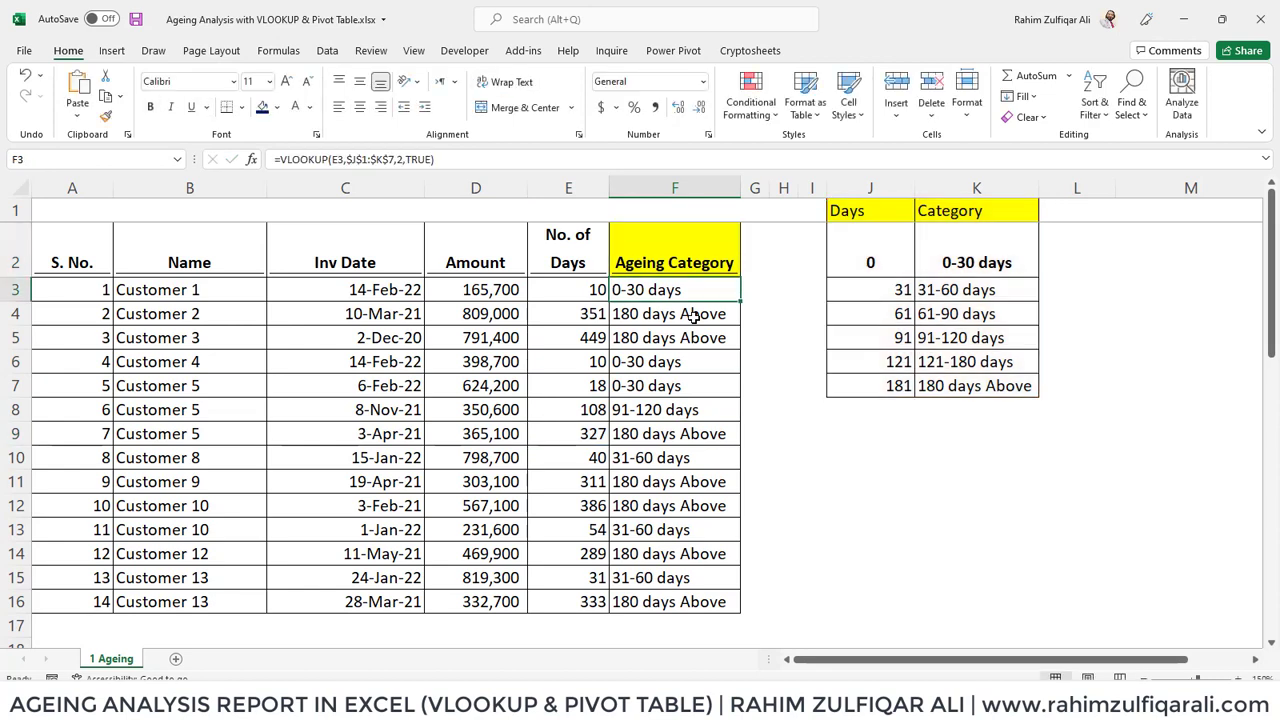
key(Down)
key(Down)
key(Down)
key(Down)
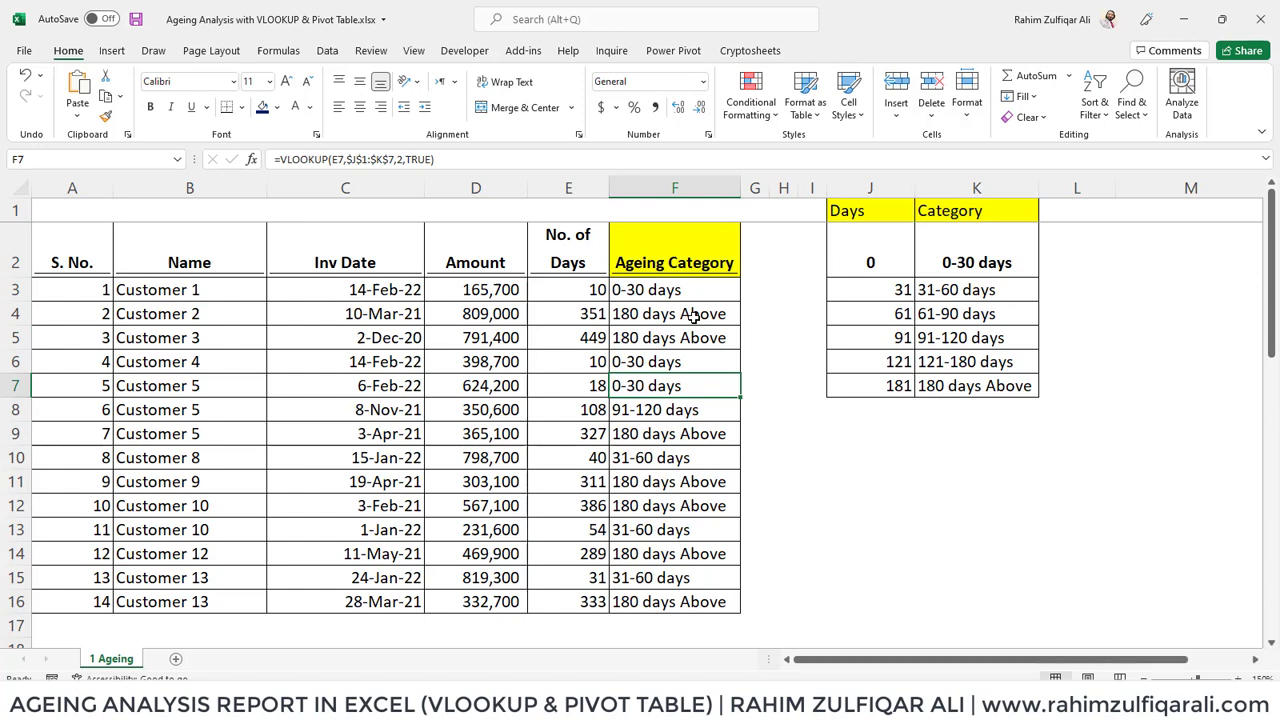
key(Down)
key(Down)
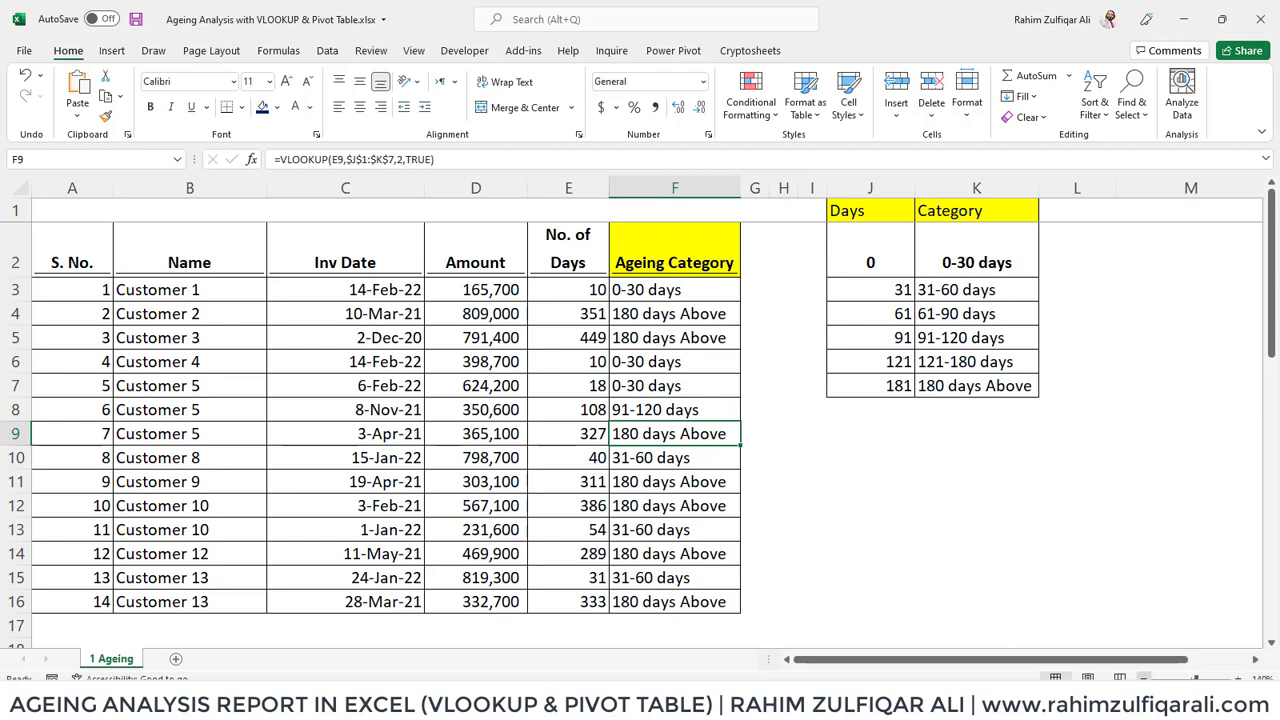
Step: Select the ageing table A2:F16 including headers and go to the Insert ribbon
scroll(640, 400, down, 3)
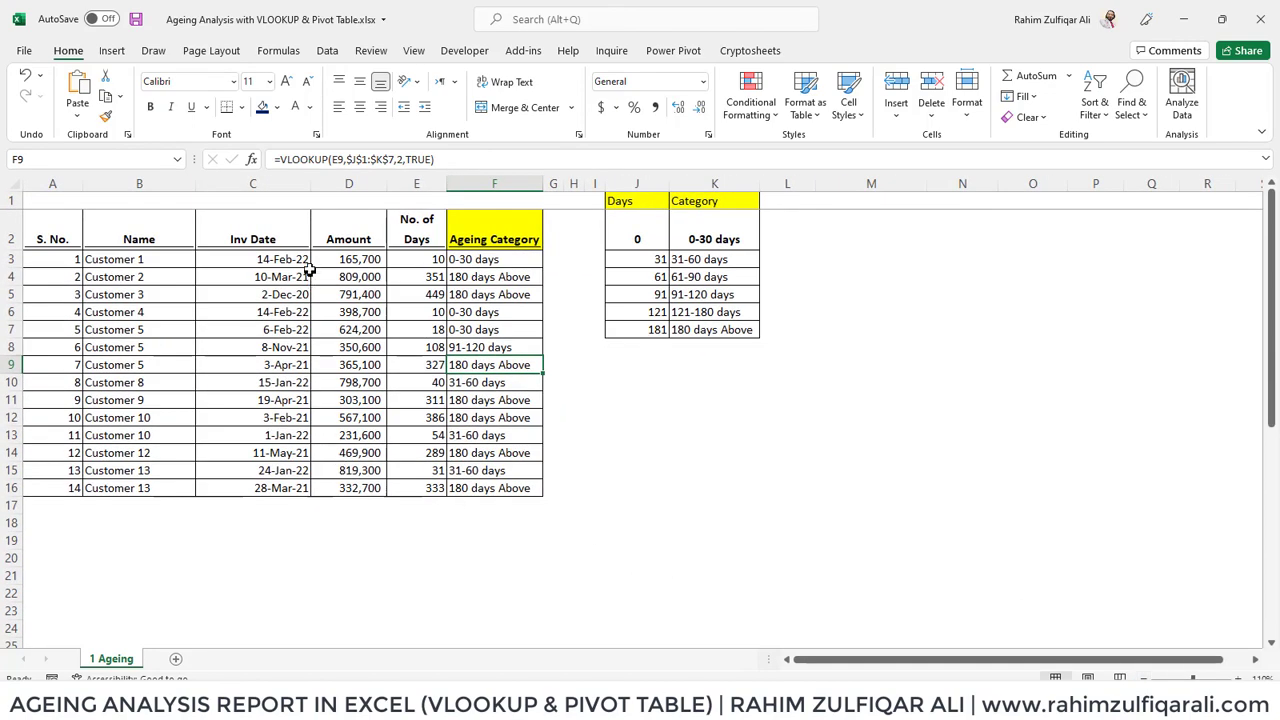
click(286, 238)
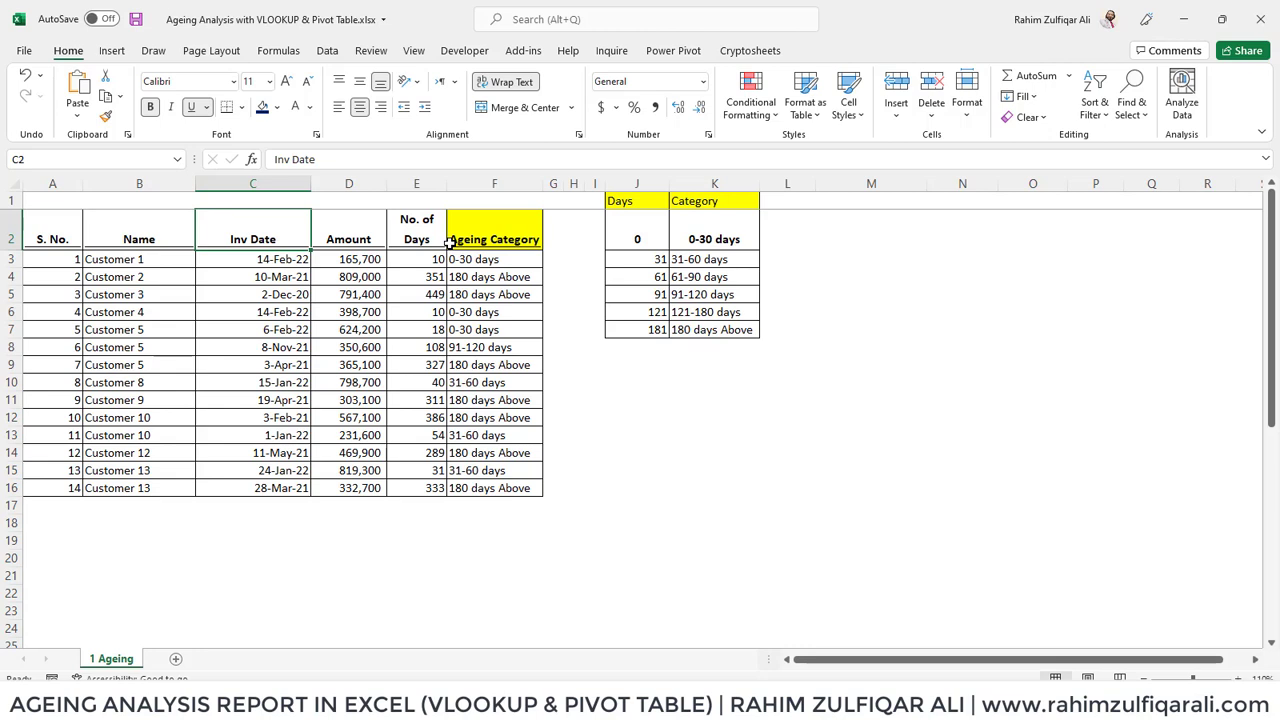
key(Left)
key(Left)
key(ctrl+shift+Right)
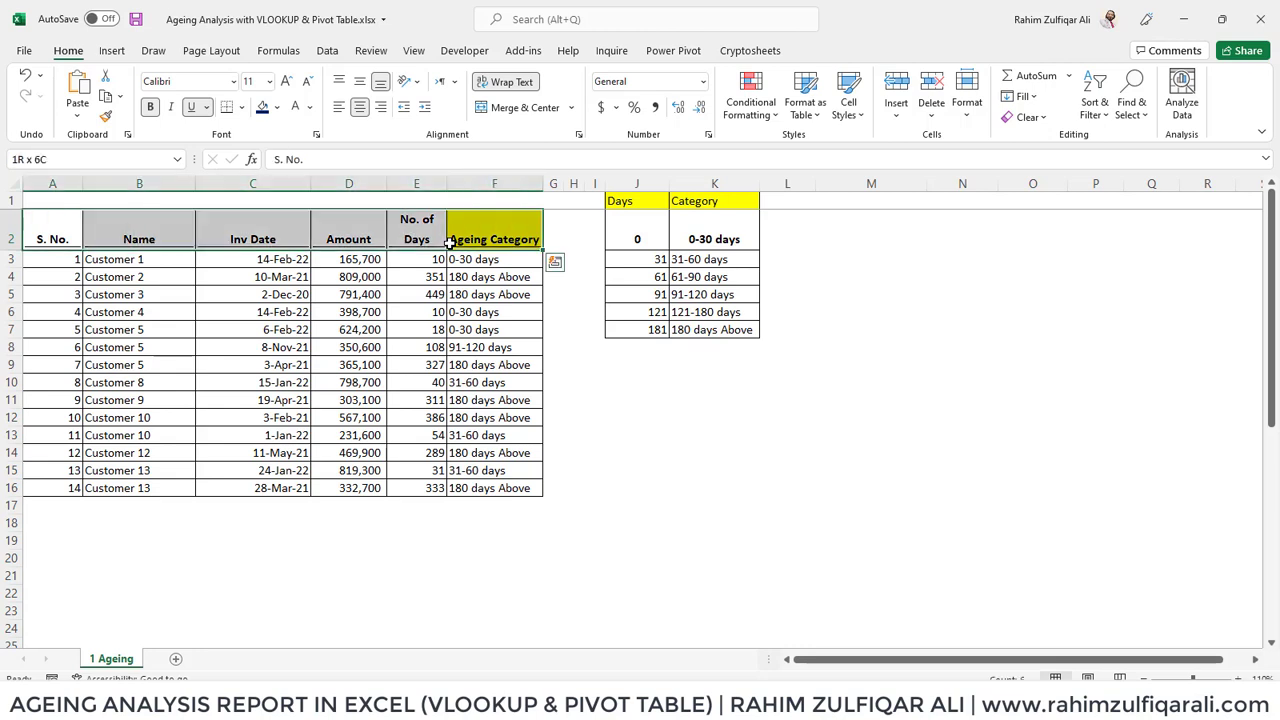
key(ctrl+shift+Down)
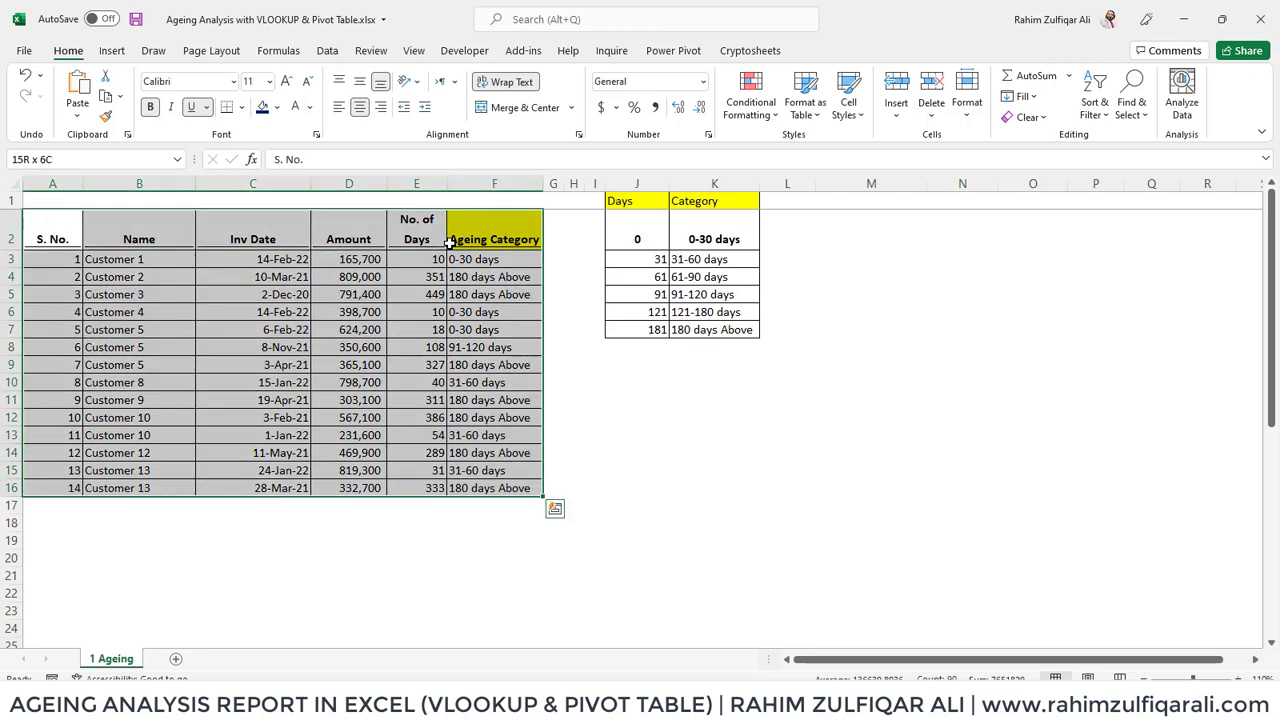
click(111, 50)
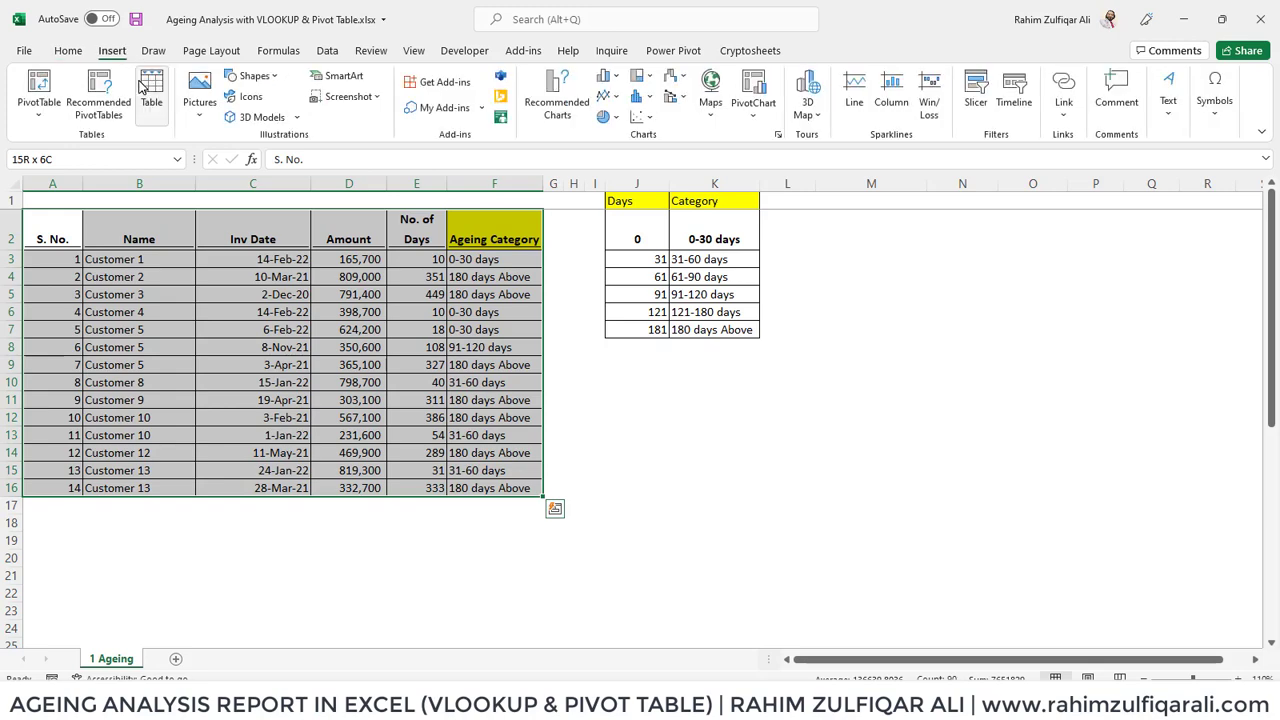
Step: Insert a PivotTable from the ageing data on the existing 1 Ageing sheet at cell M2
key(alt+n)
key(v)
key(t)
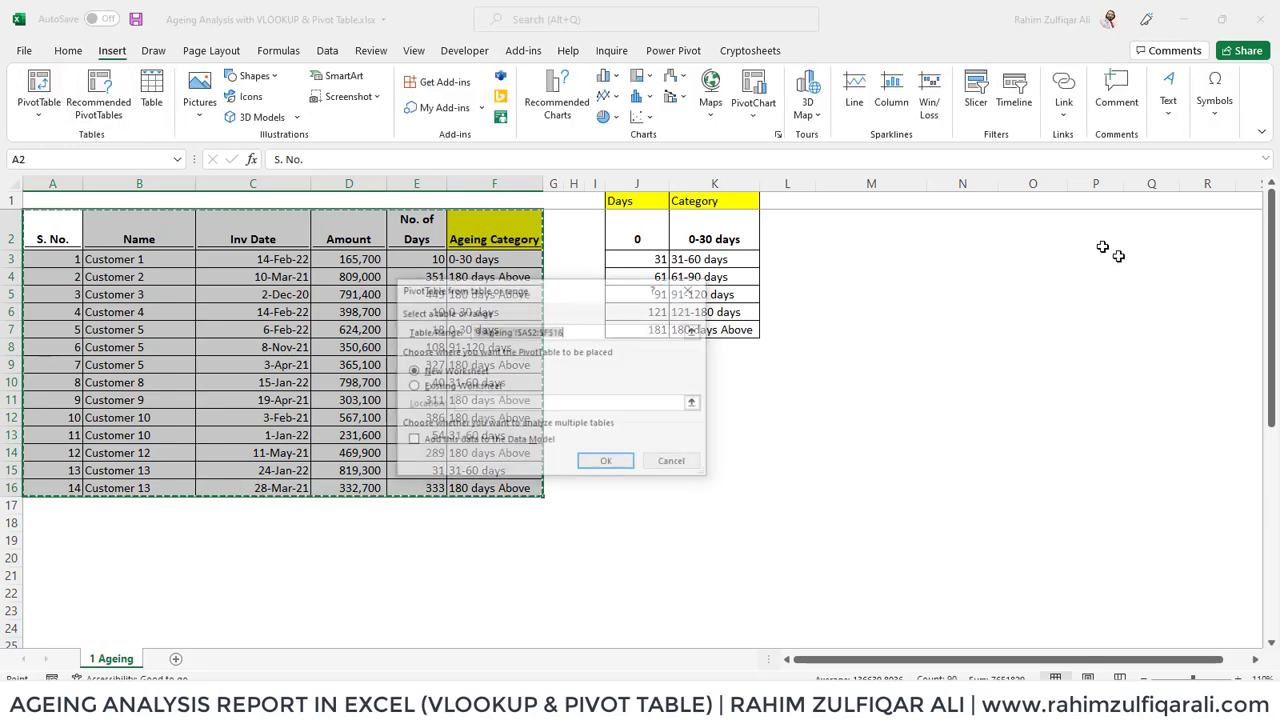
drag(522, 297, 952, 250)
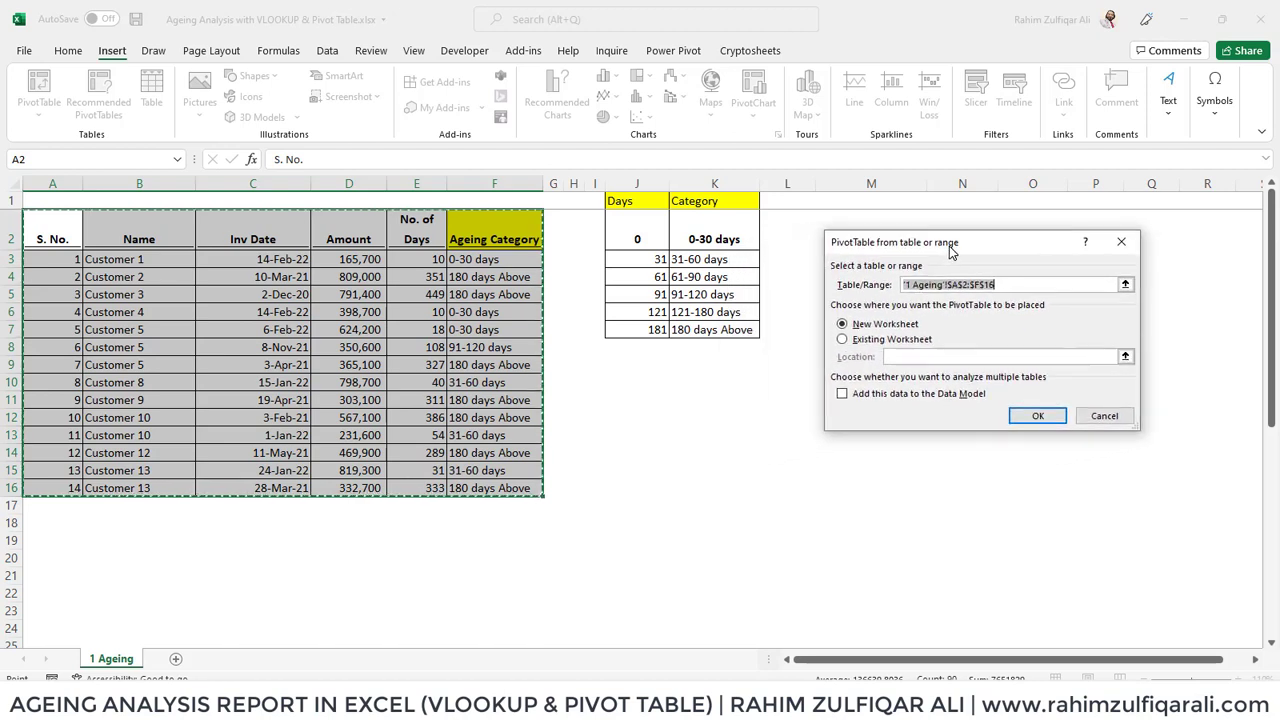
click(879, 340)
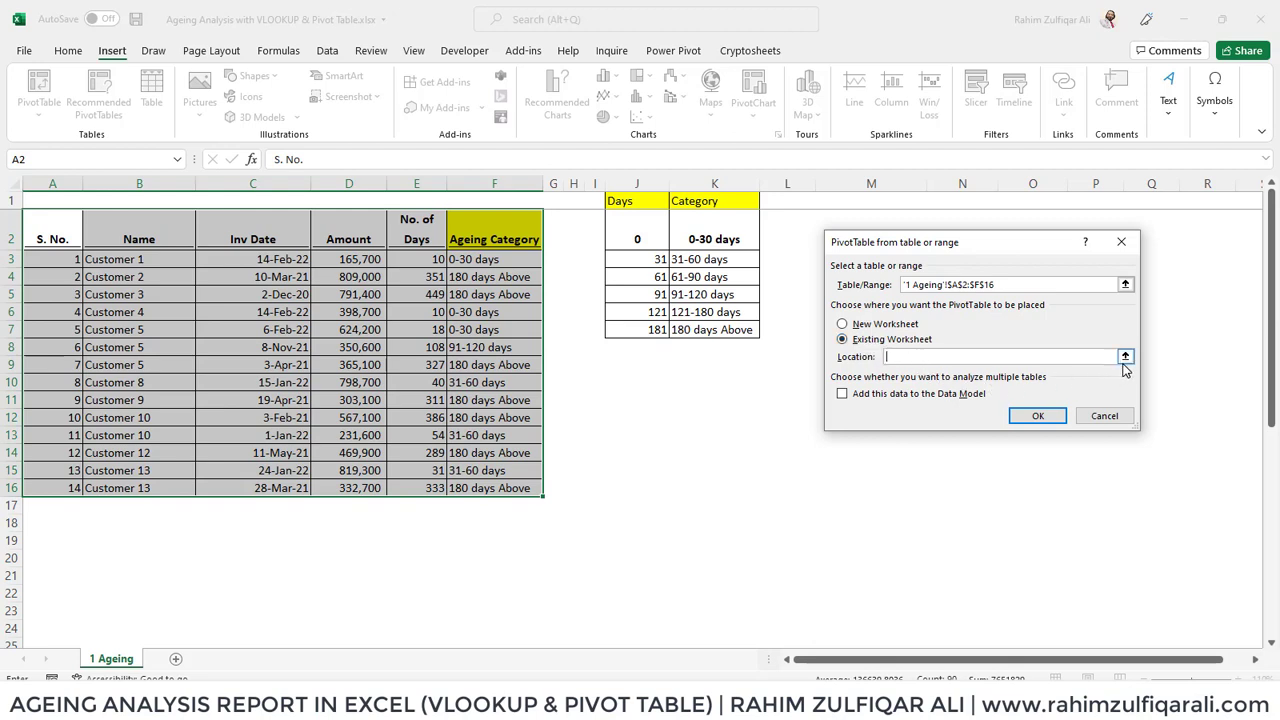
click(1125, 356)
click(839, 217)
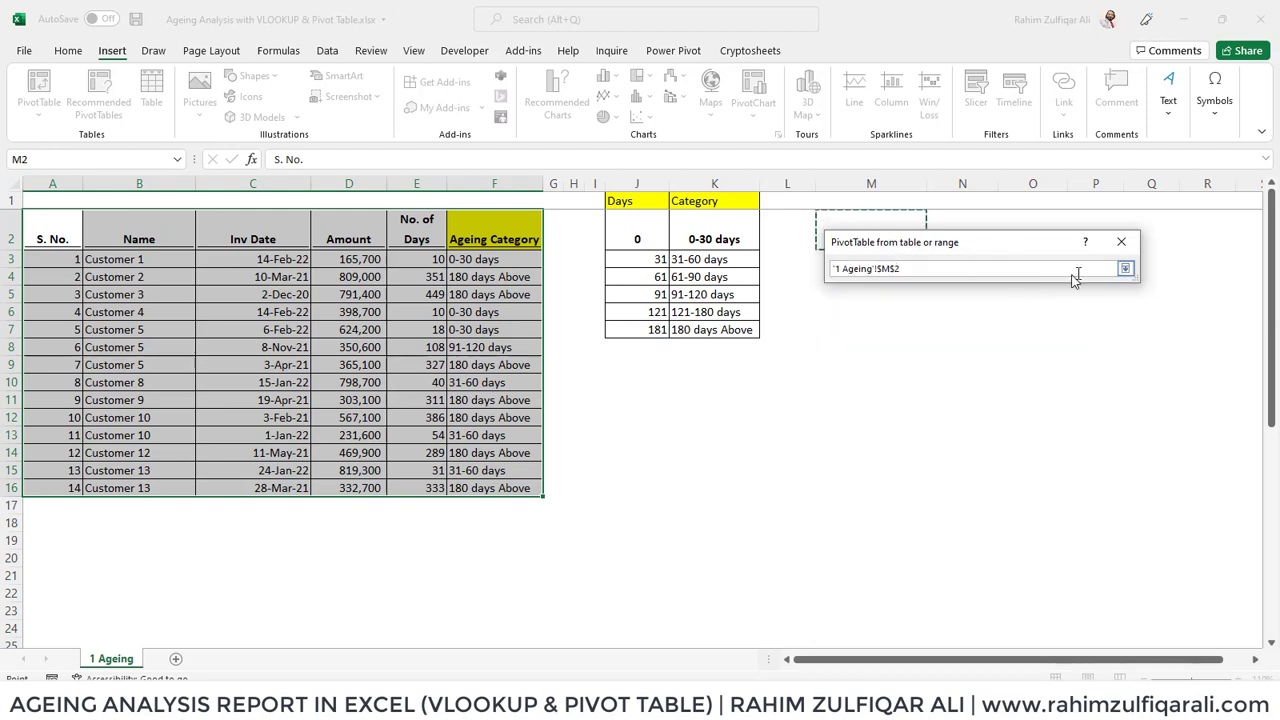
click(1125, 268)
click(1037, 415)
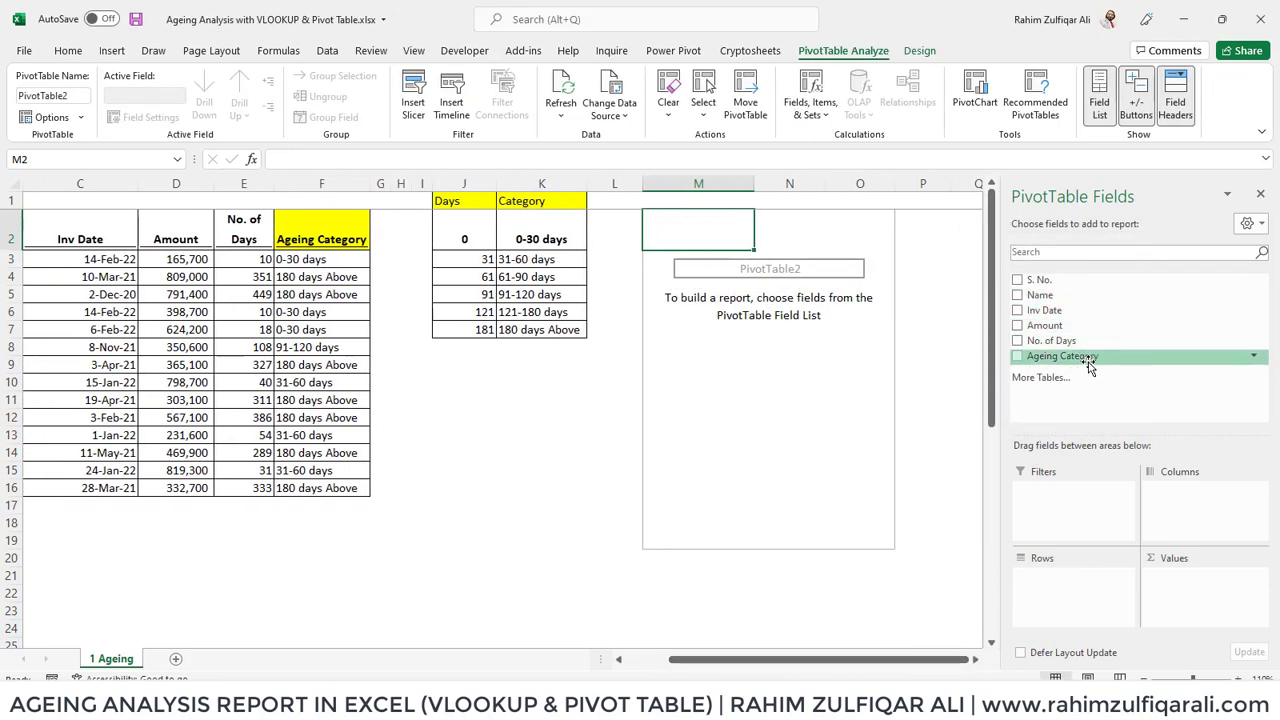
Step: Put Ageing Category in Columns, Sum of Amount in Values, and S. No., Name, Inv Date in Rows
drag(1082, 370, 1197, 505)
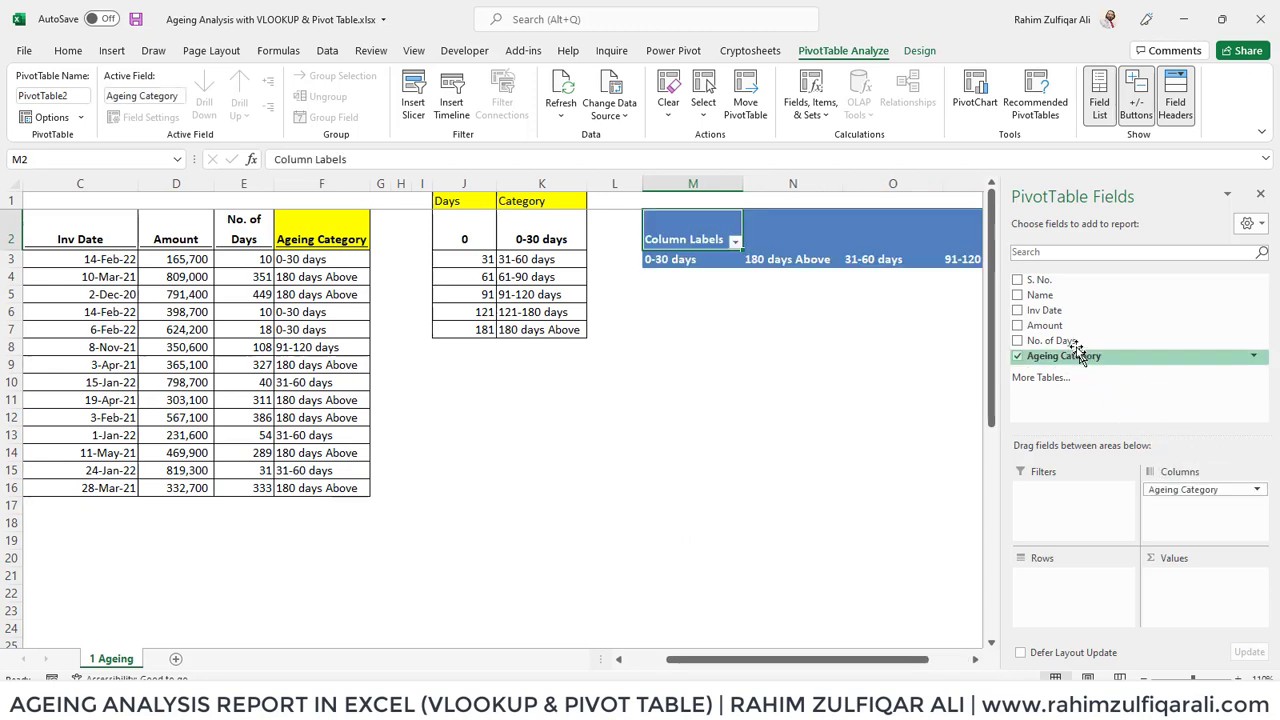
drag(1063, 325, 1192, 578)
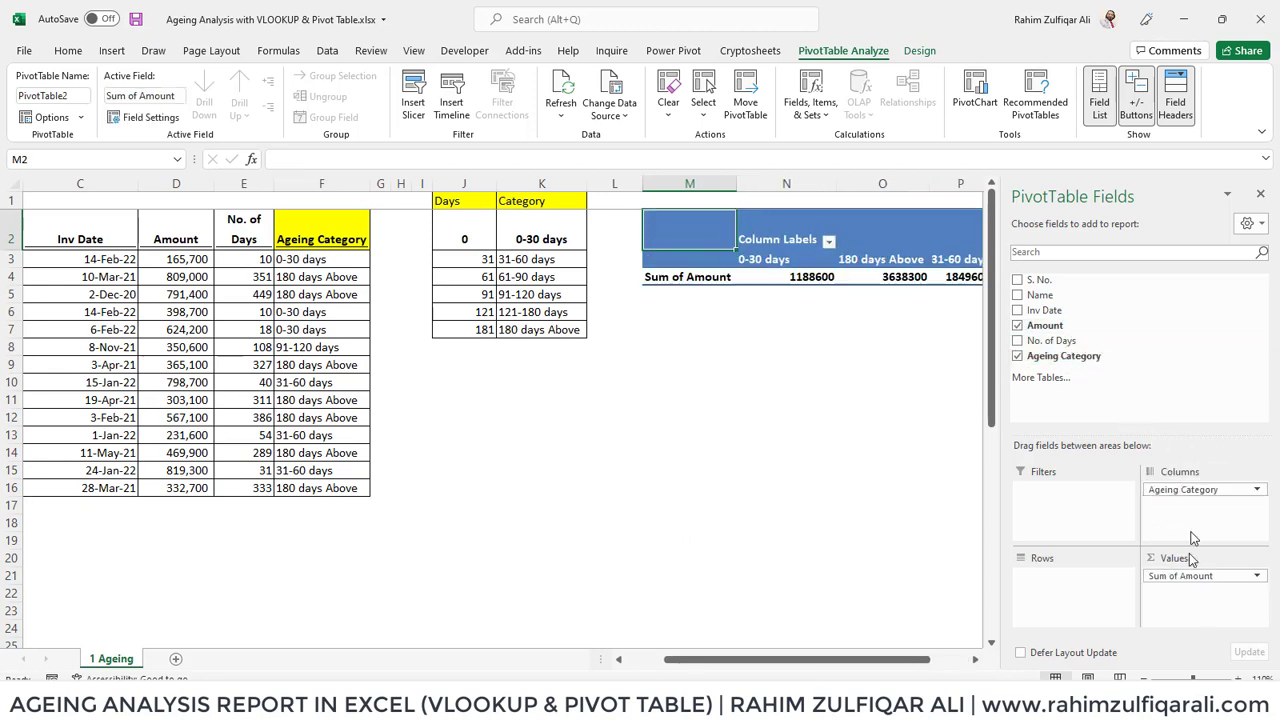
drag(1052, 280, 1068, 594)
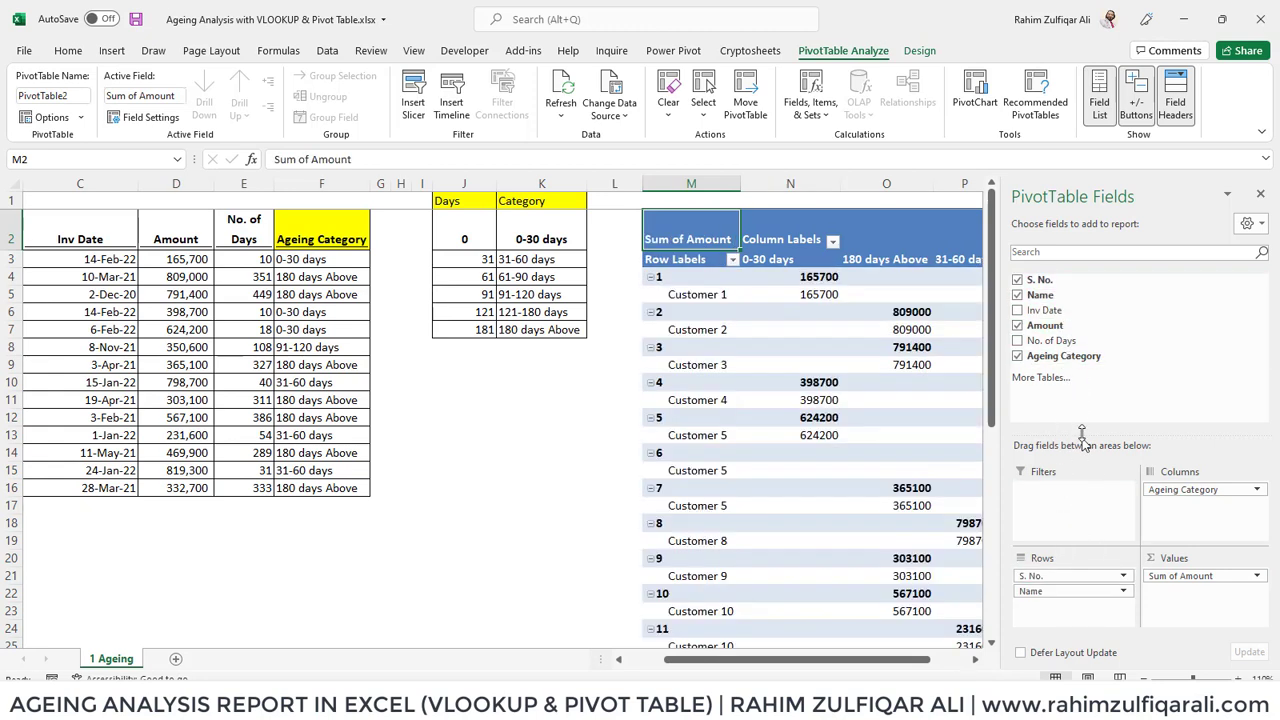
drag(1045, 310, 1080, 612)
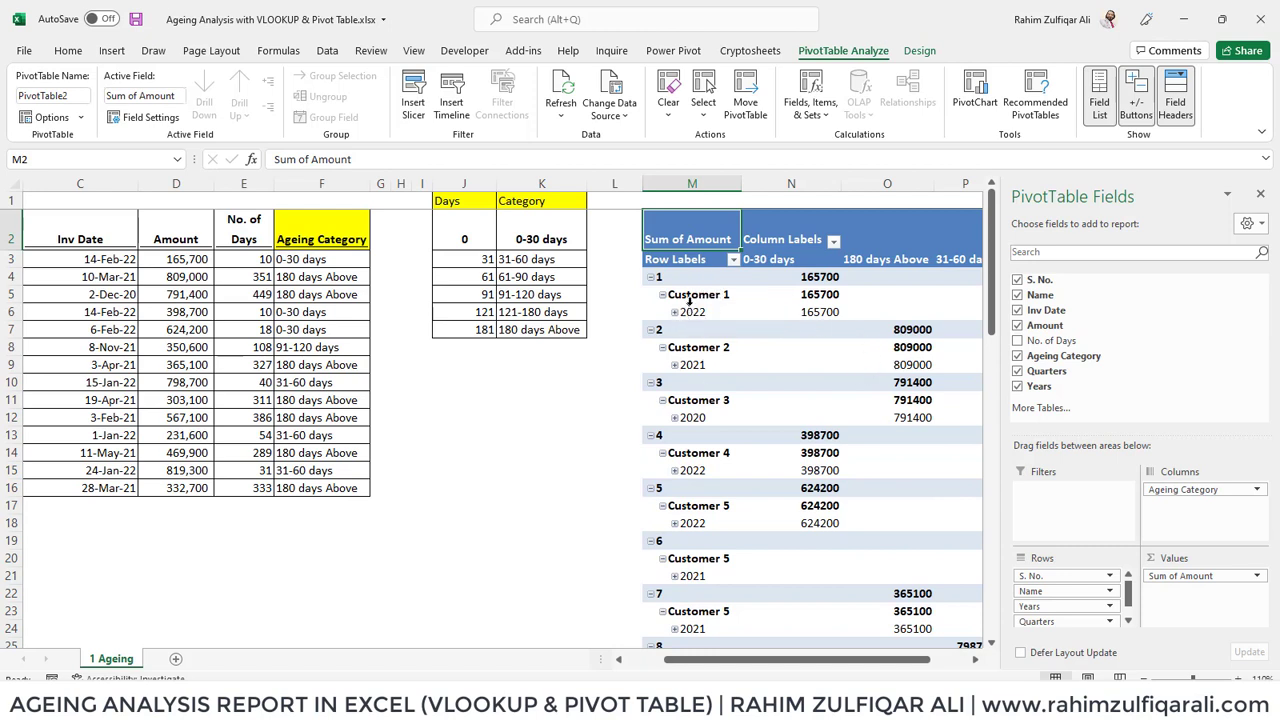
drag(696, 275, 711, 624)
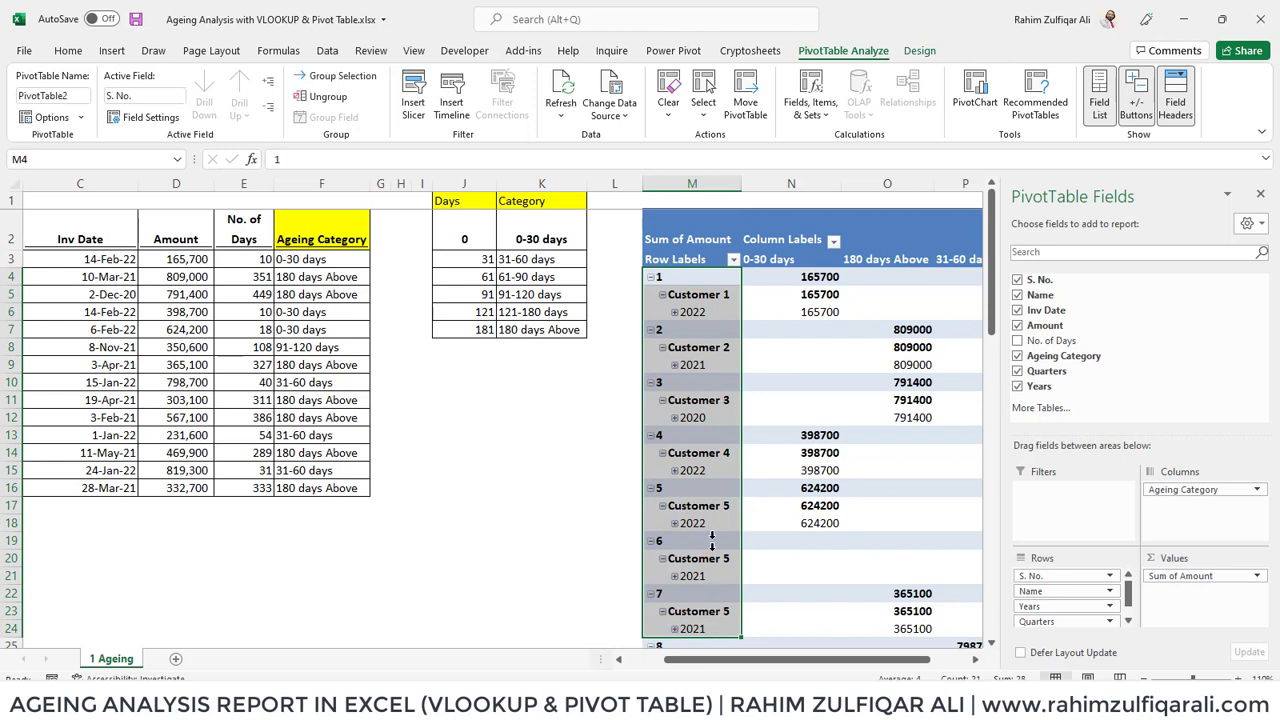
Step: Enable Classic PivotTable layout on the Display tab of PivotTable Options
click(705, 348)
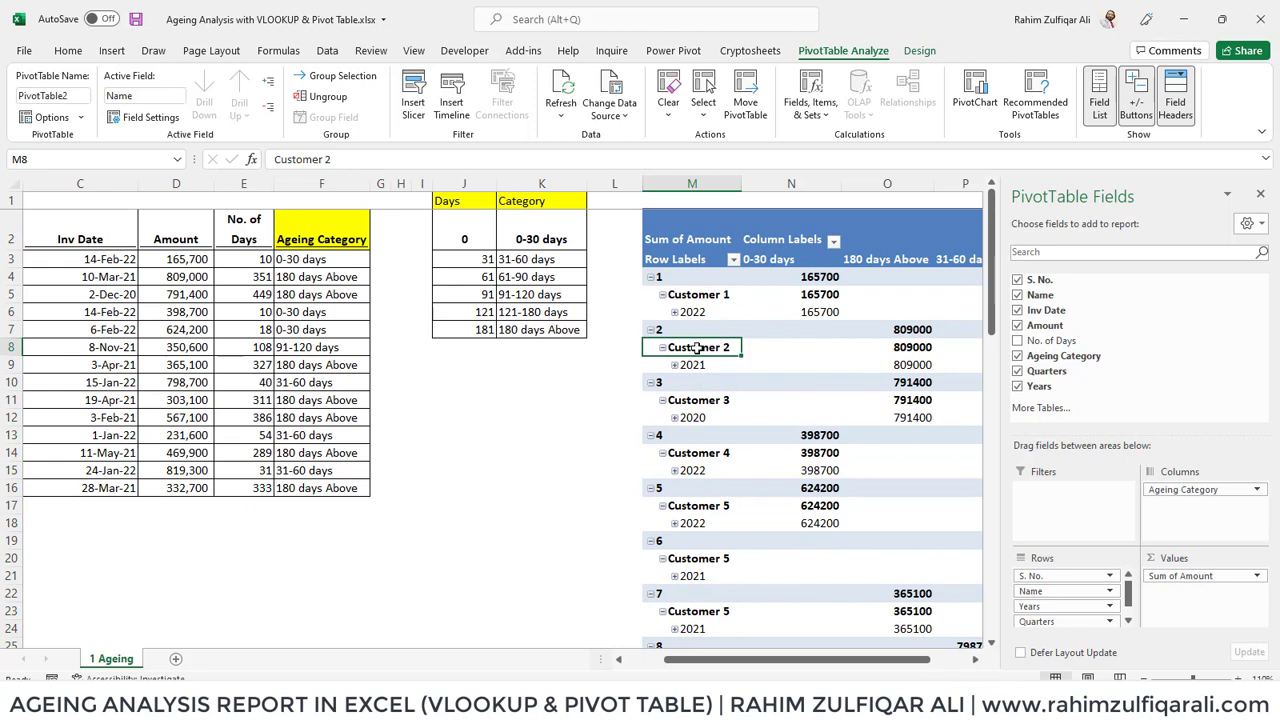
right_click(699, 348)
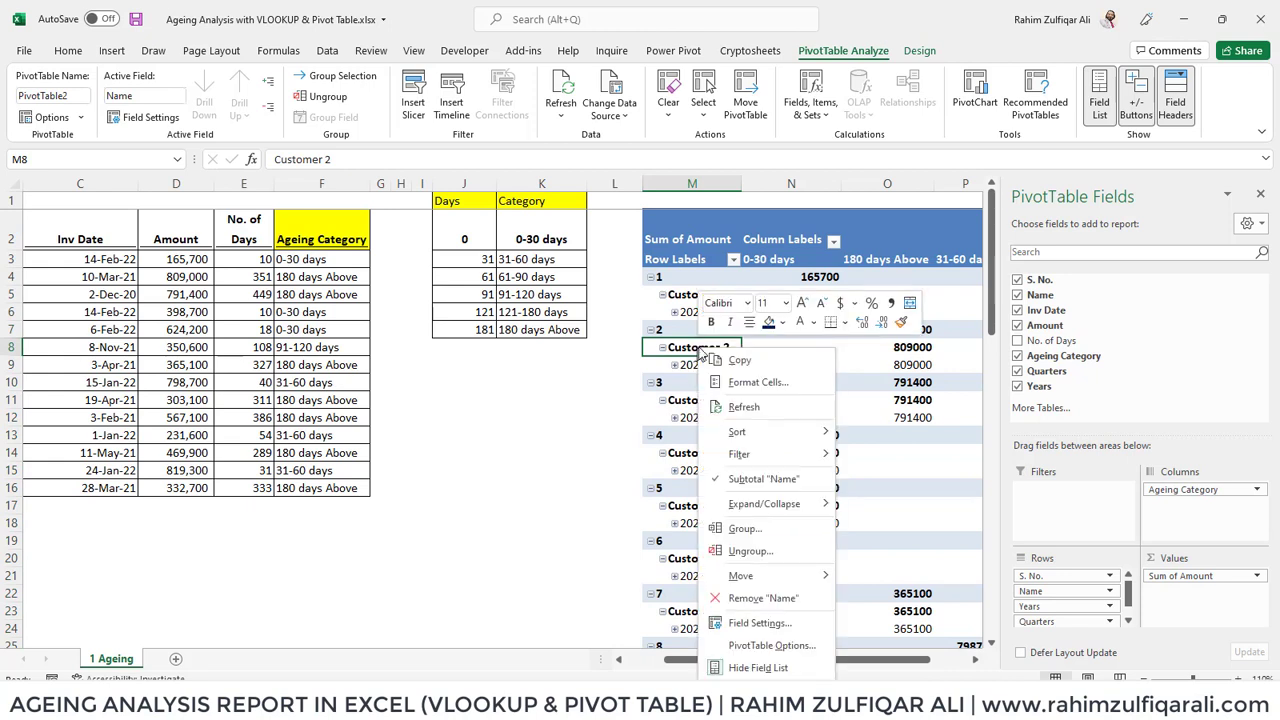
click(768, 648)
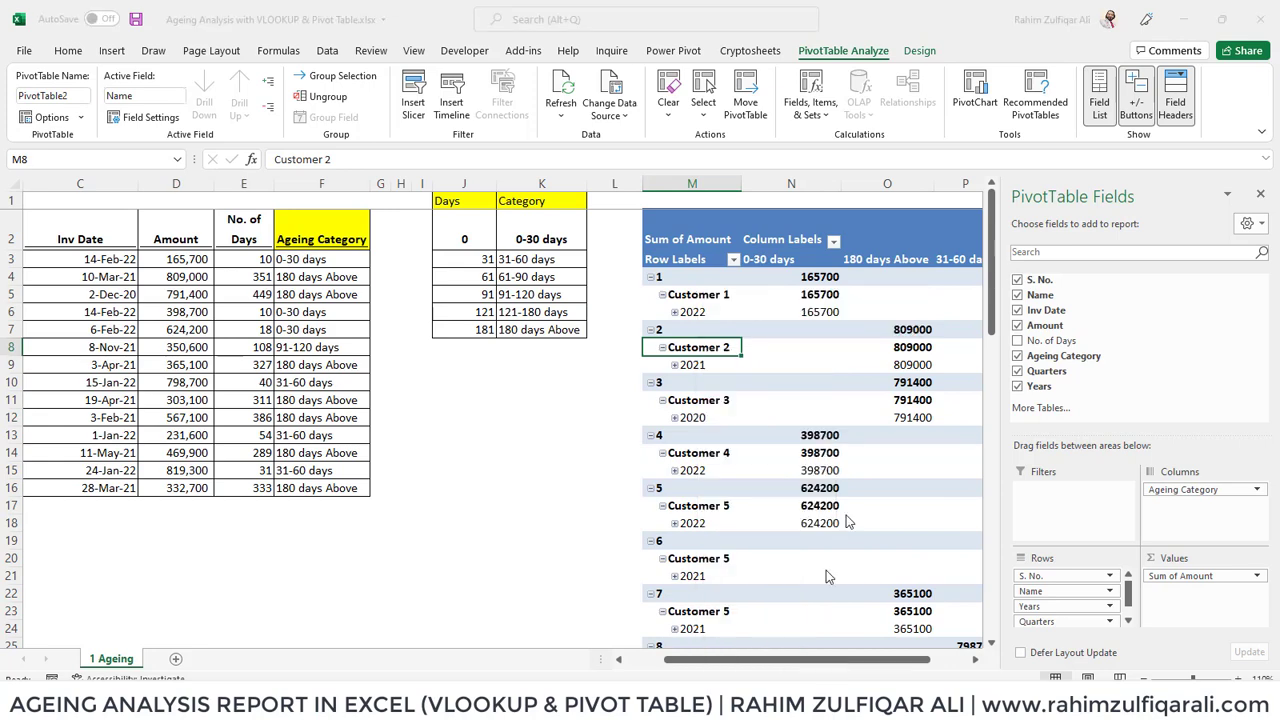
drag(787, 235, 787, 168)
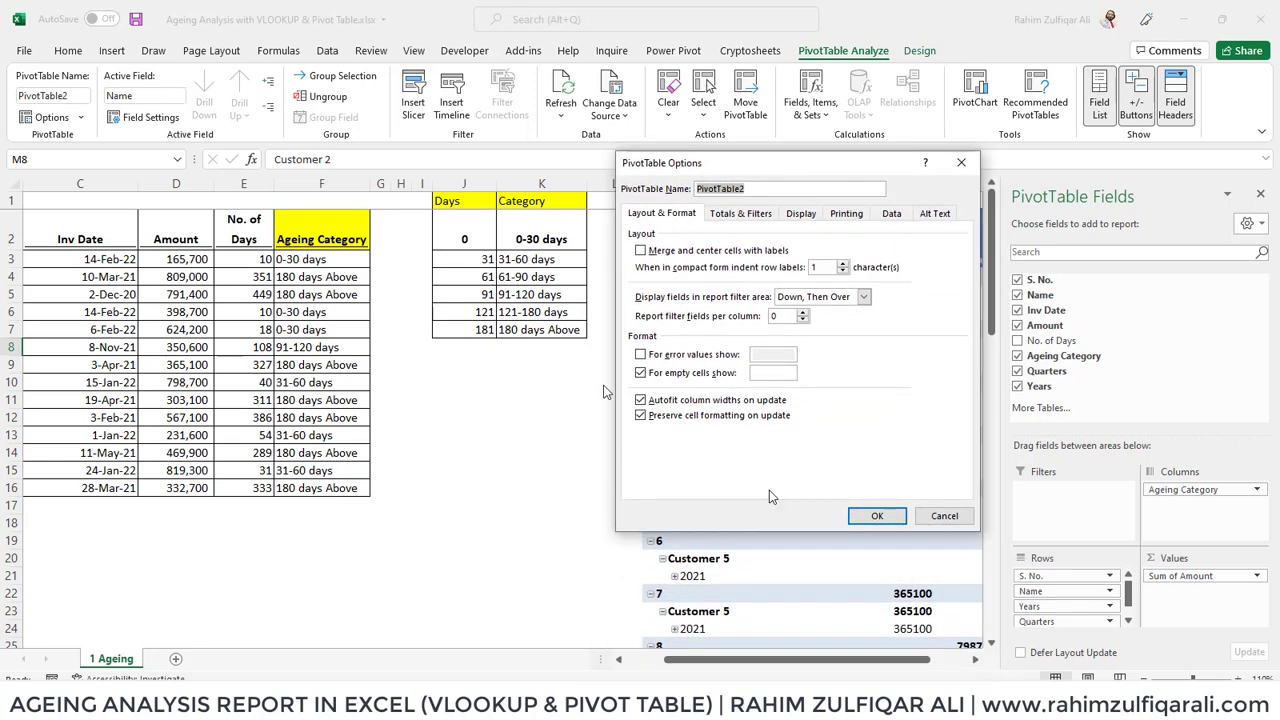
click(799, 214)
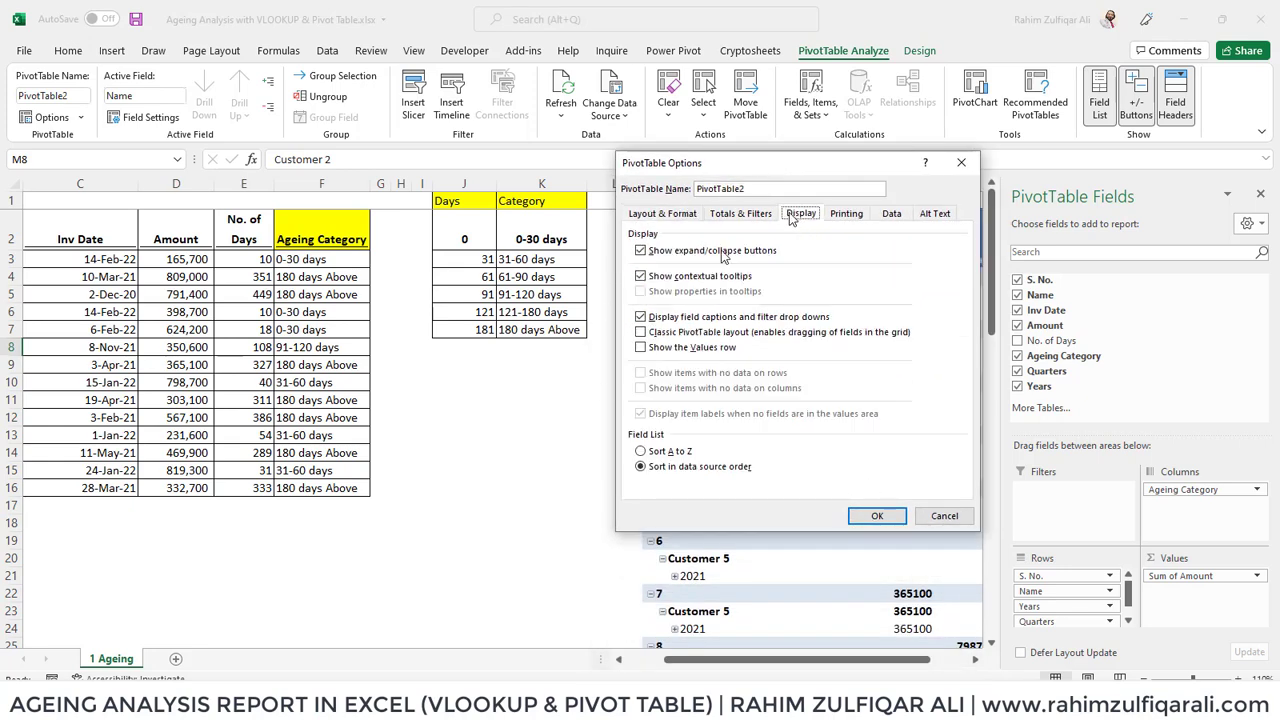
click(641, 333)
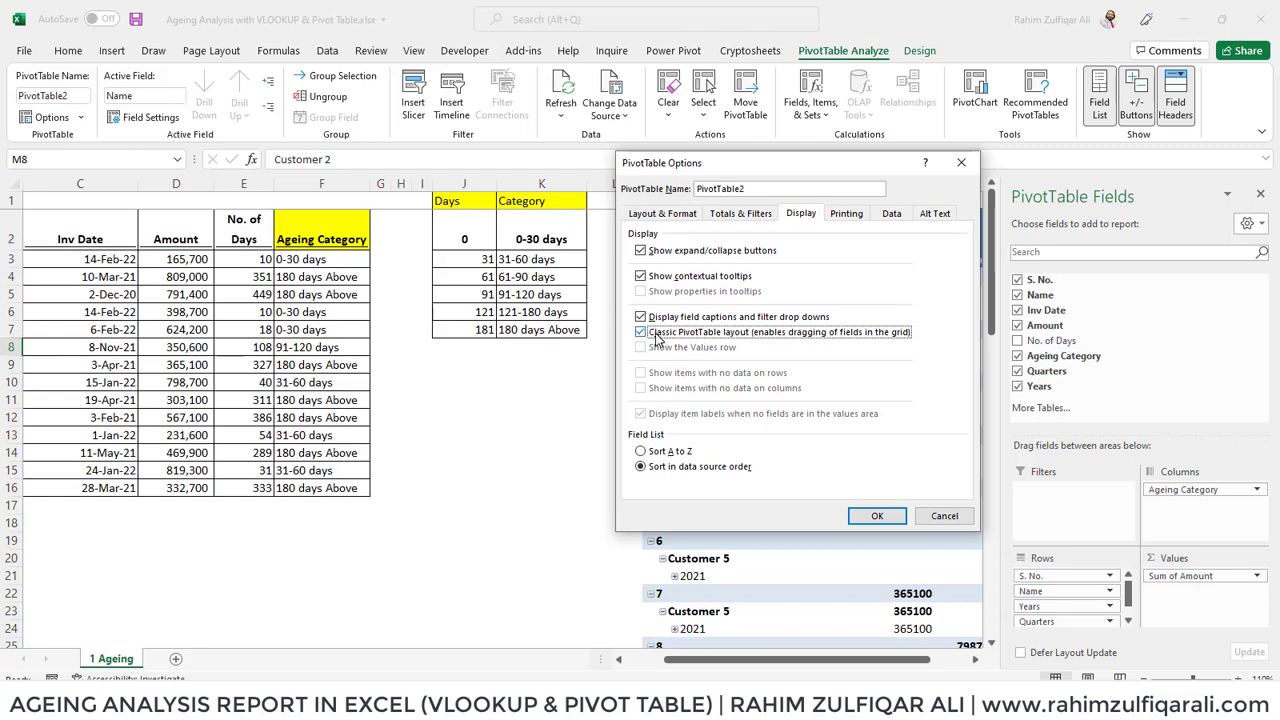
click(872, 515)
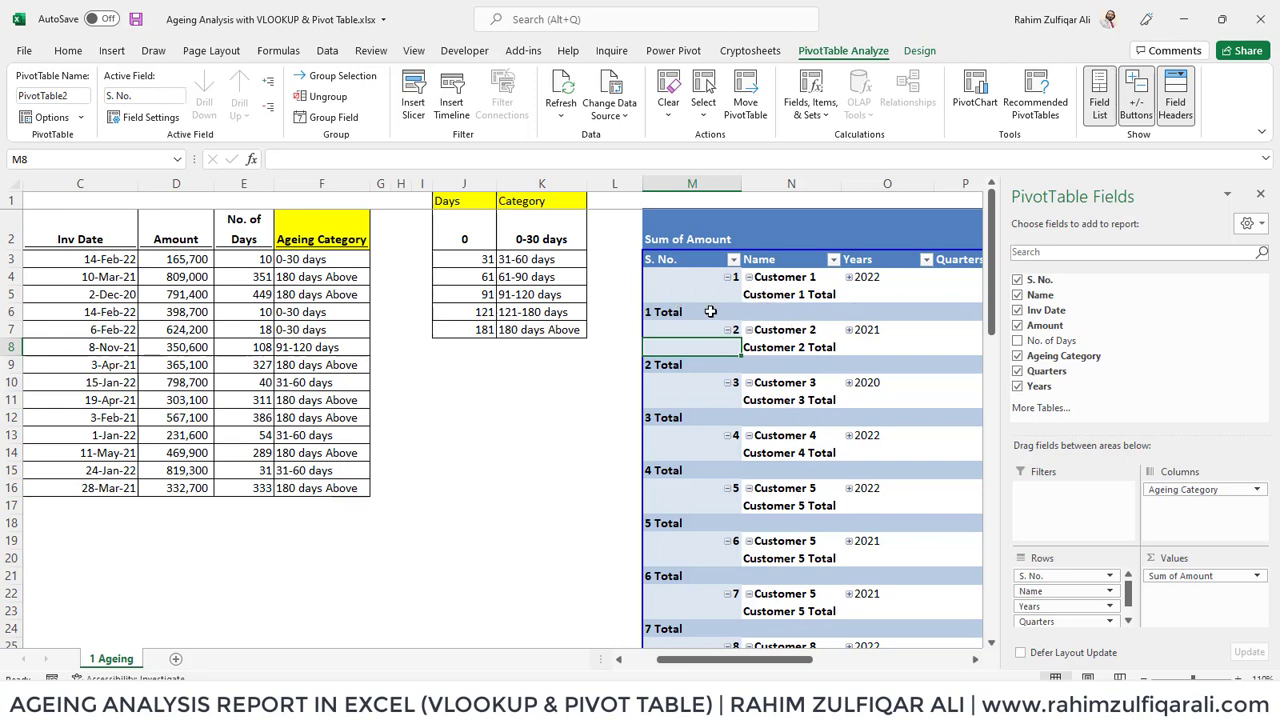
Step: Turn off the Subtotal "Name" and Subtotal "S. No." rows in the pivot
right_click(768, 294)
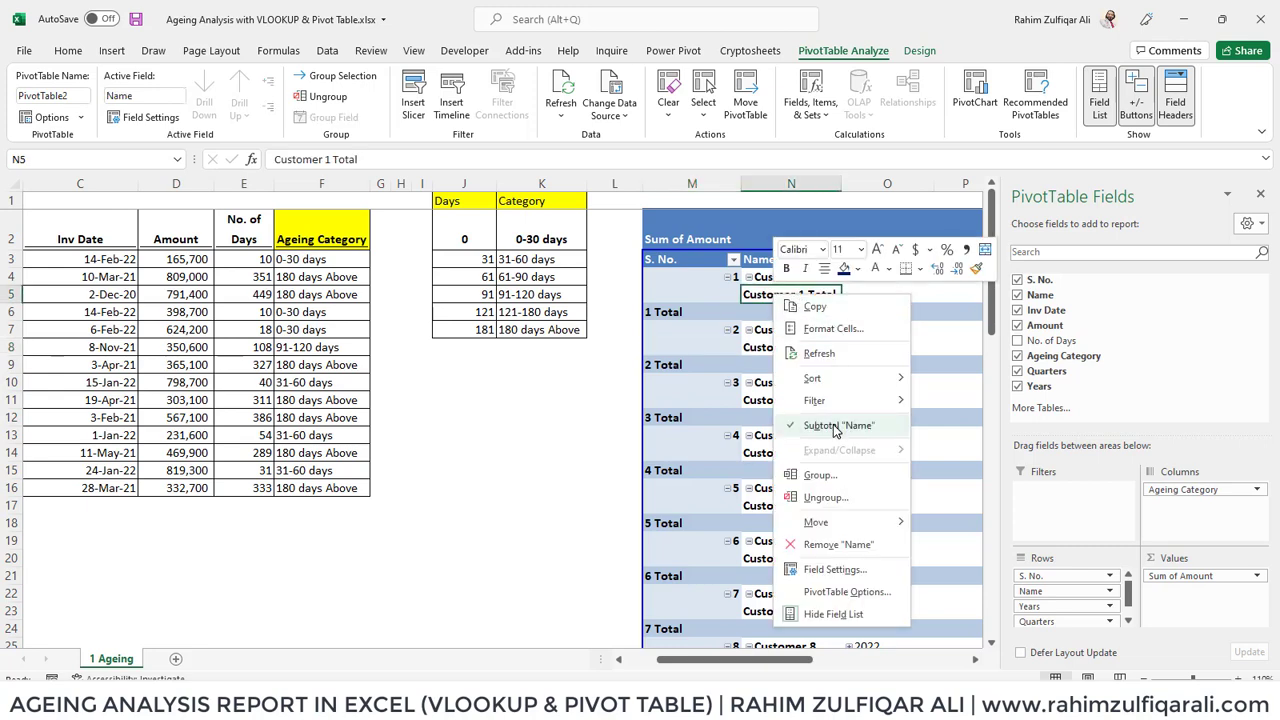
click(816, 427)
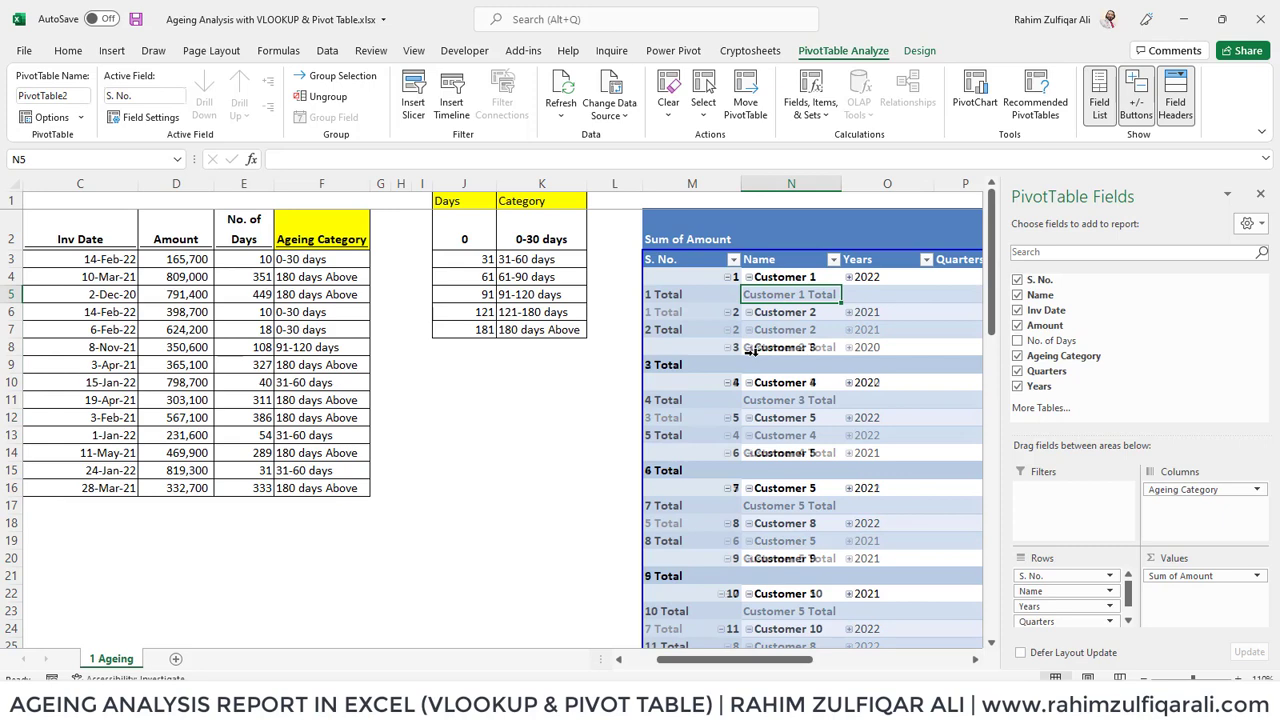
right_click(713, 294)
click(766, 424)
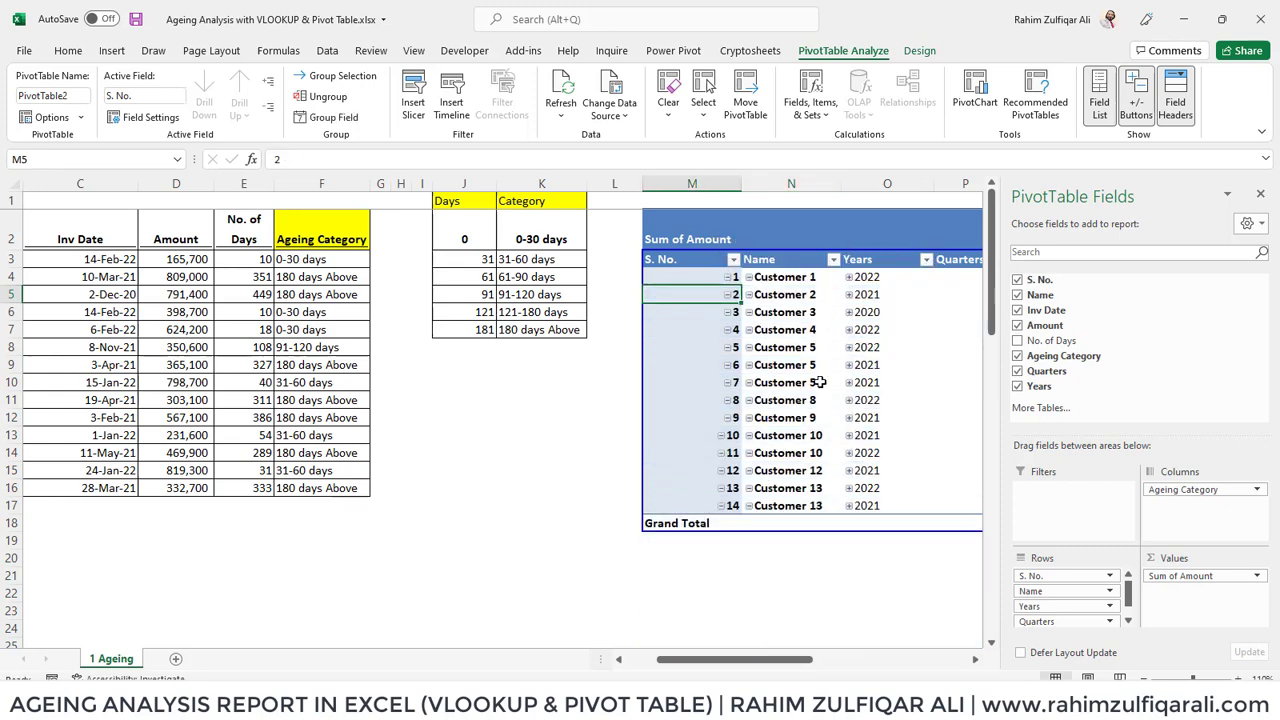
Step: Ungroup the invoice years so the pivot lists each individual invoice date
click(866, 295)
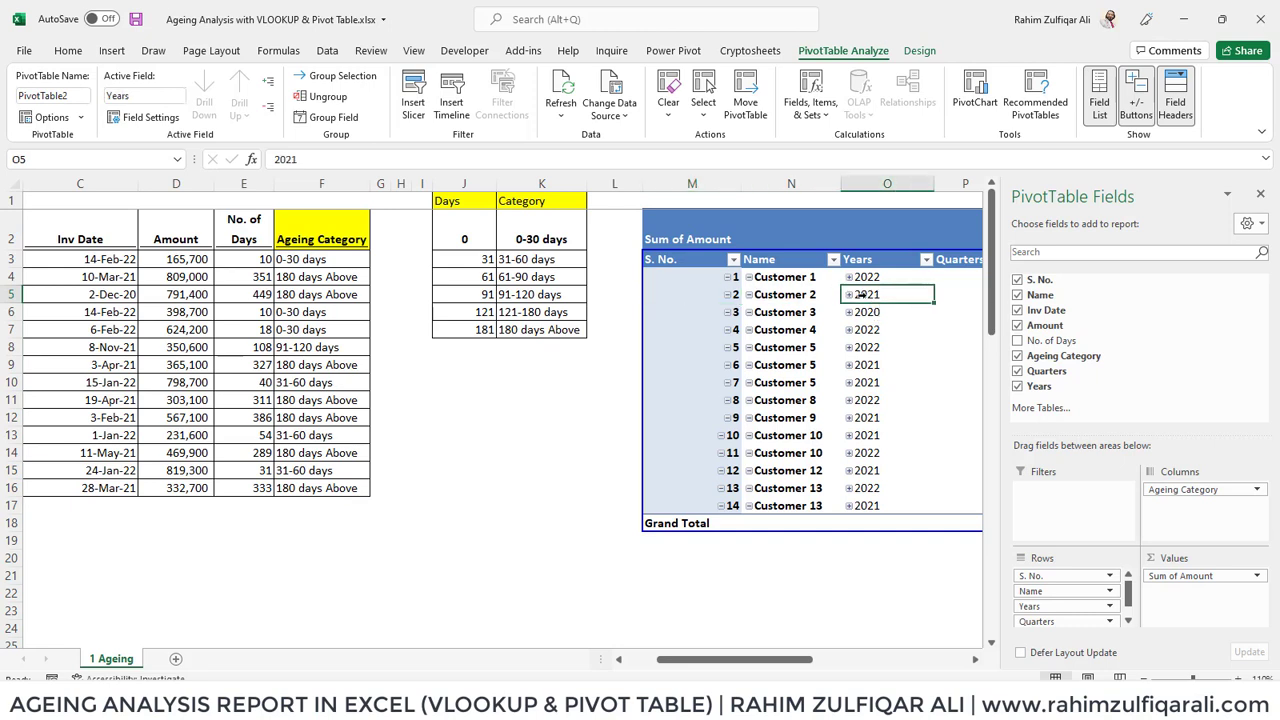
right_click(862, 294)
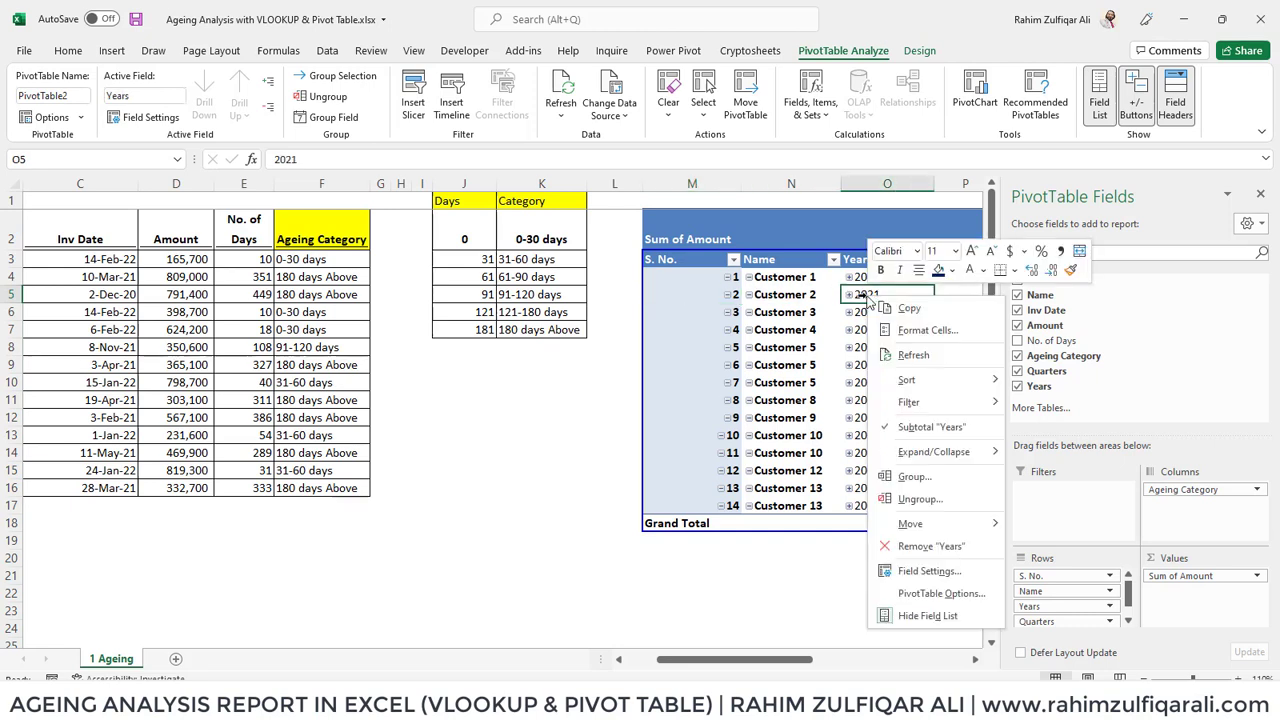
click(917, 499)
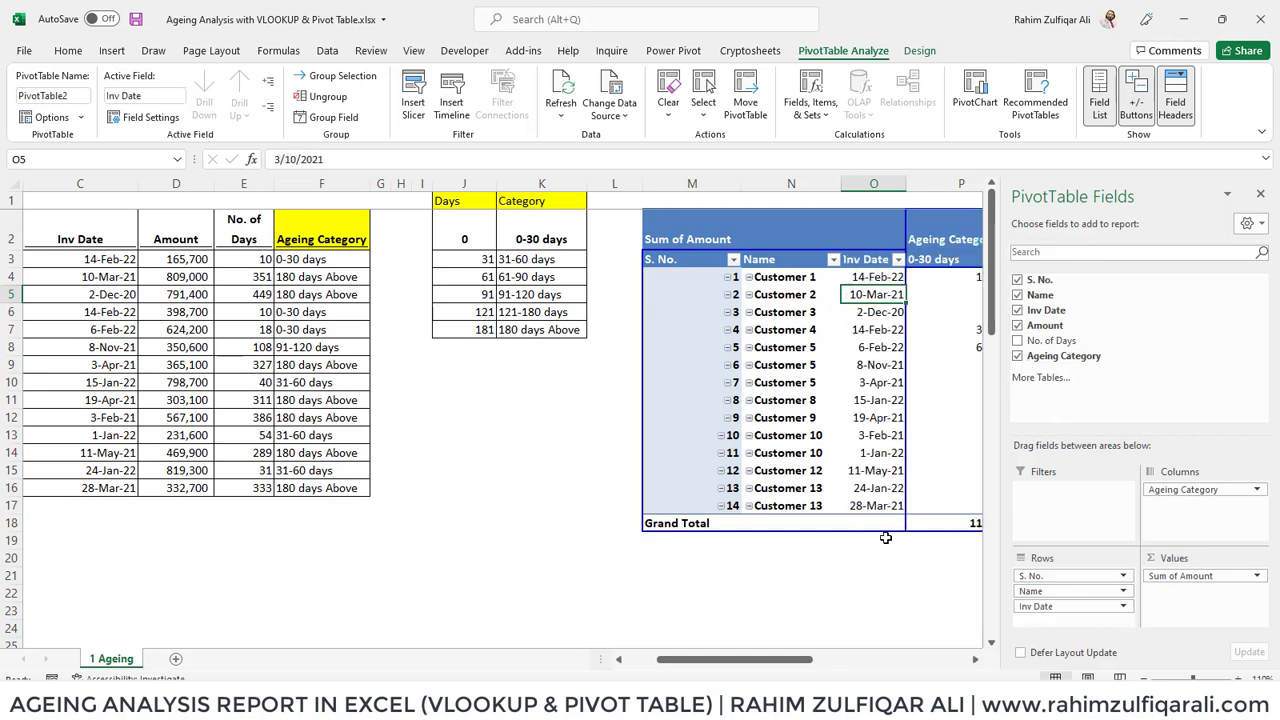
drag(805, 662, 853, 663)
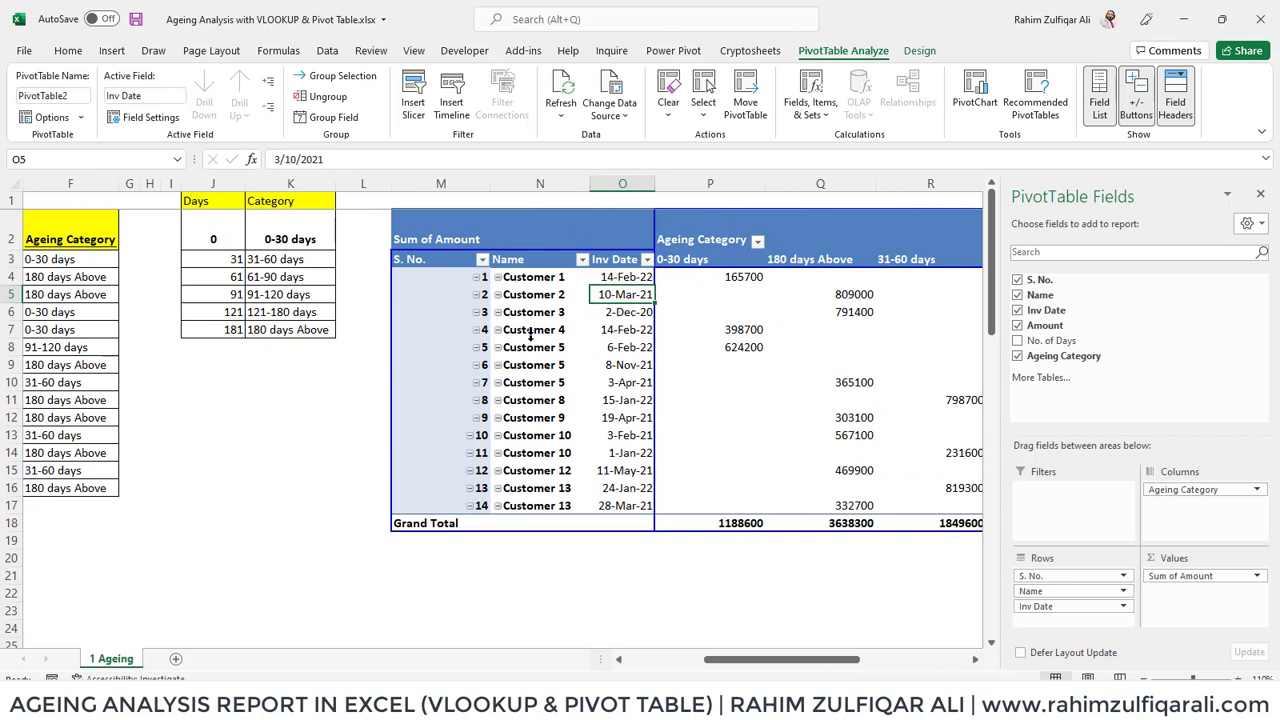
Step: In PivotTable Options, tick For empty cells show and set it to 0
click(730, 404)
click(745, 366)
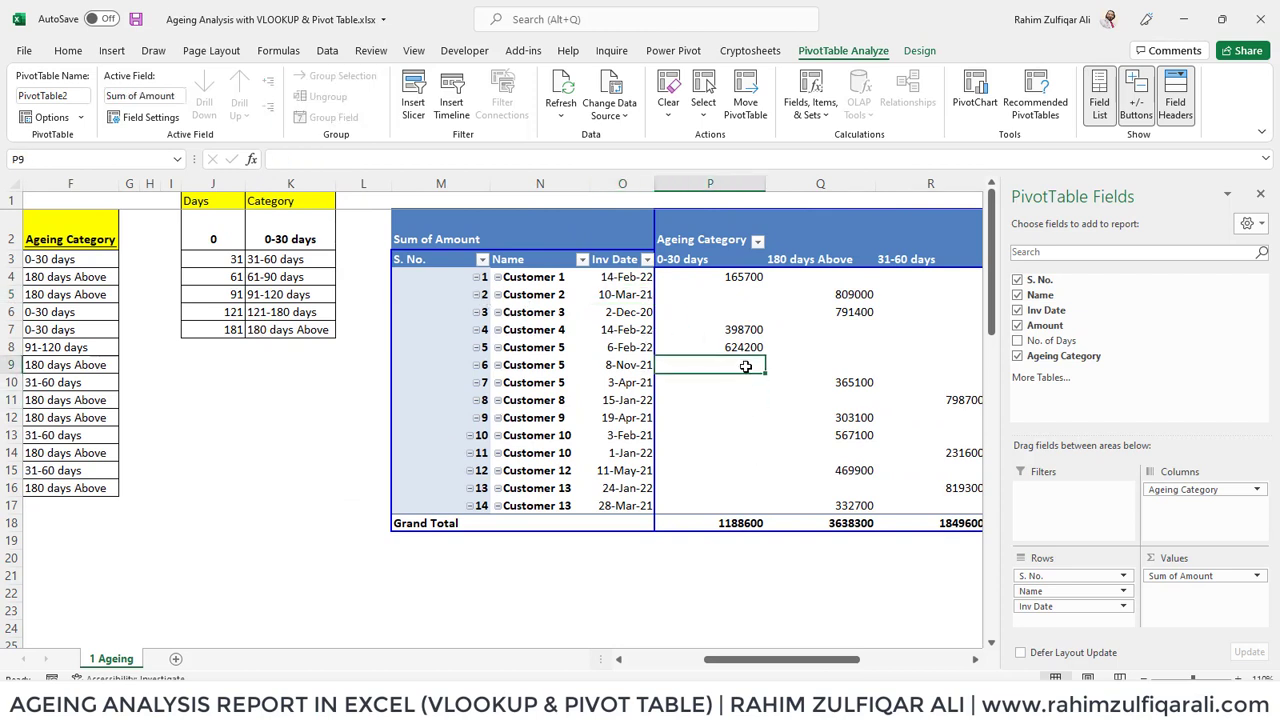
click(820, 347)
click(827, 329)
click(749, 311)
click(750, 297)
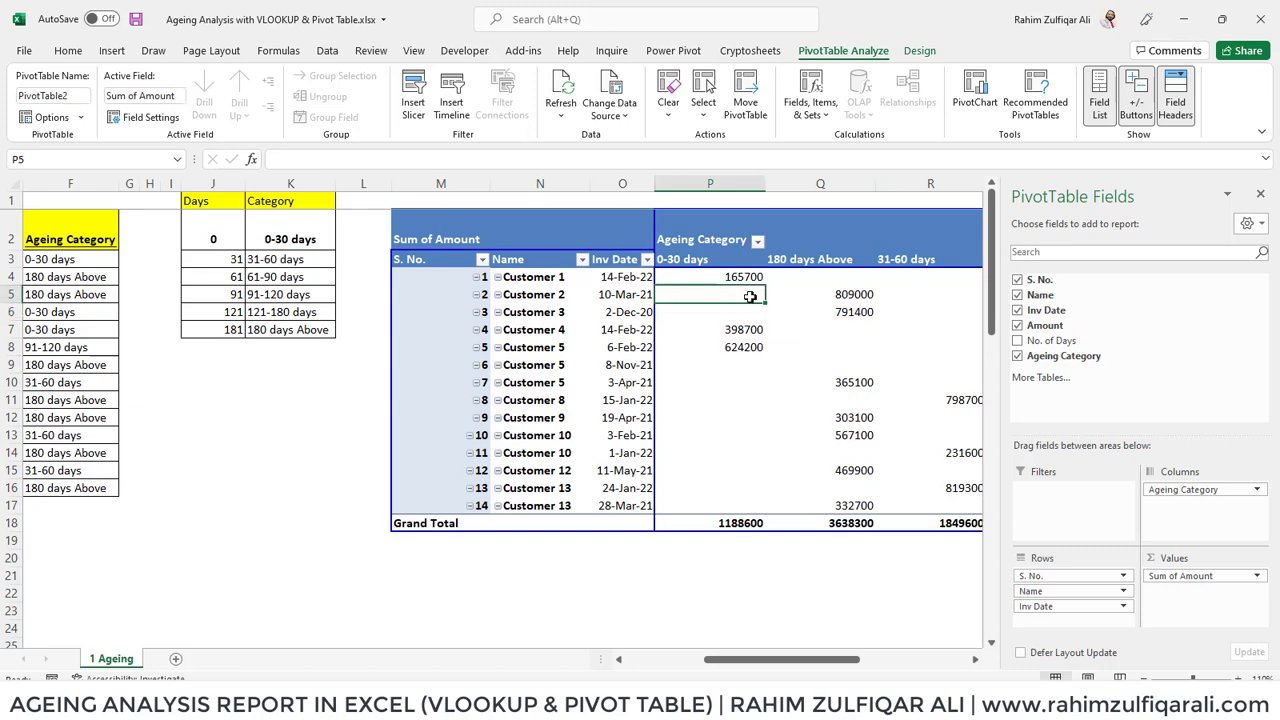
right_click(750, 297)
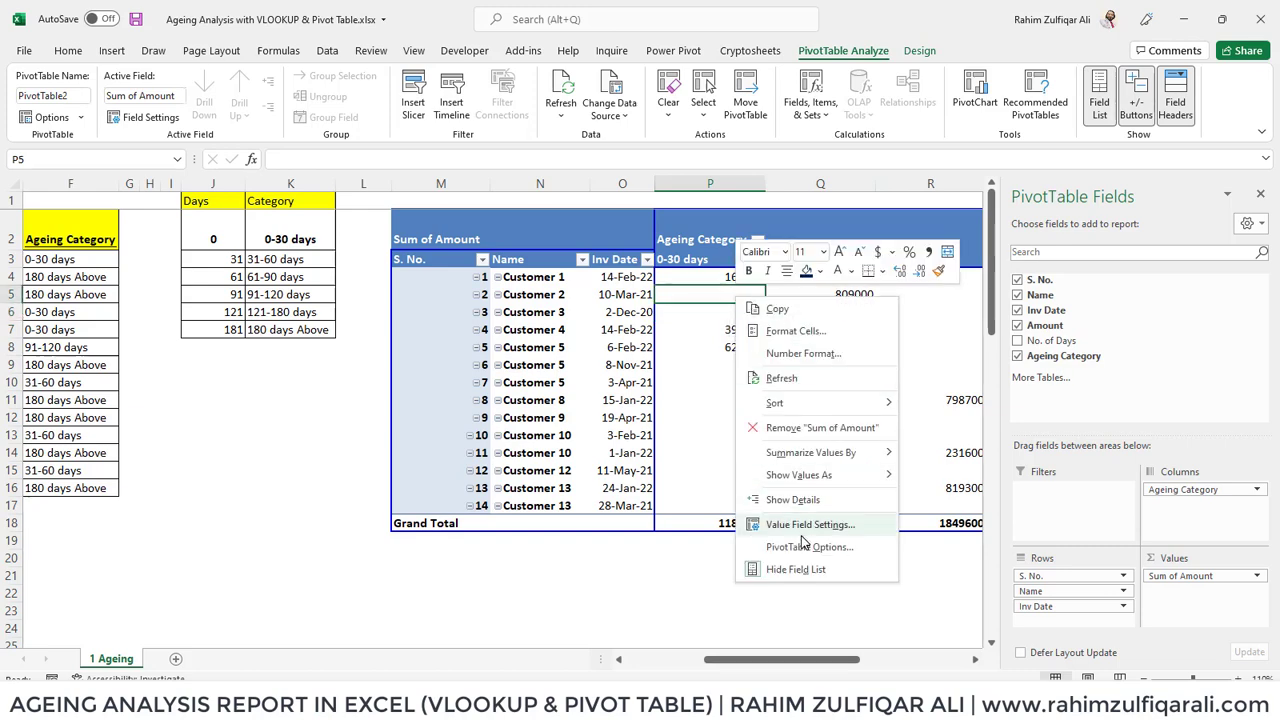
click(805, 546)
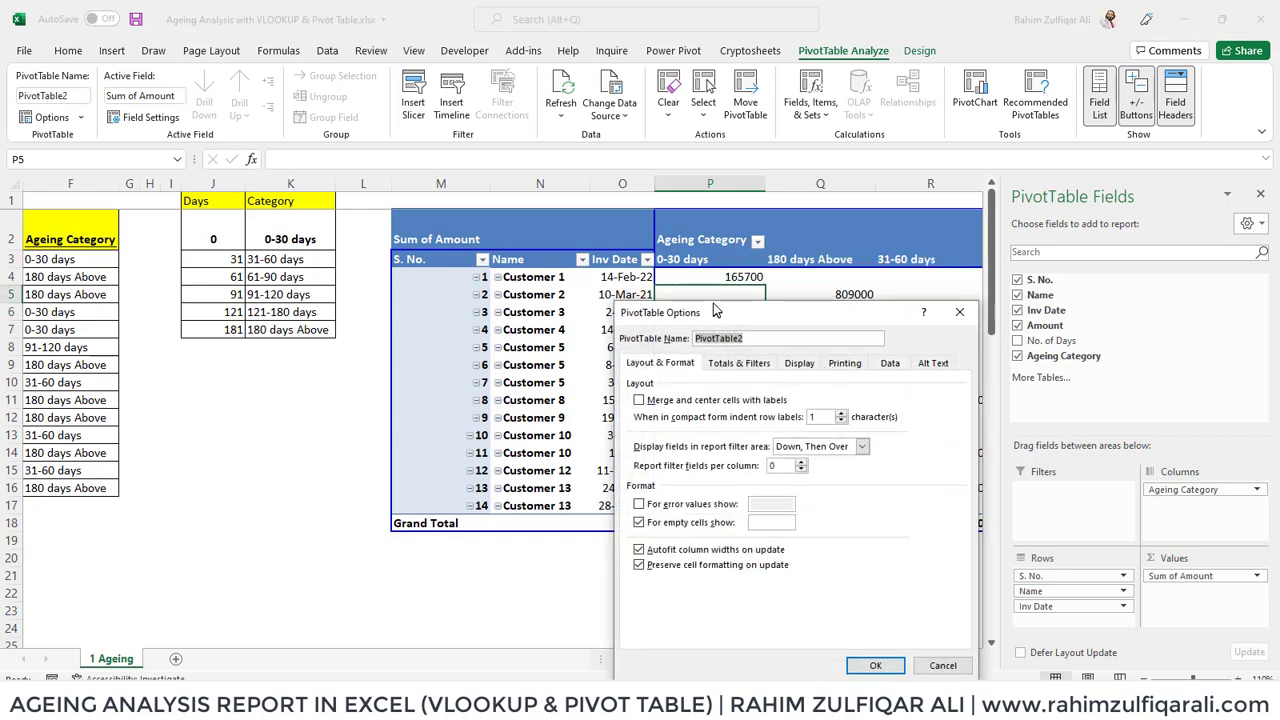
drag(710, 318, 751, 201)
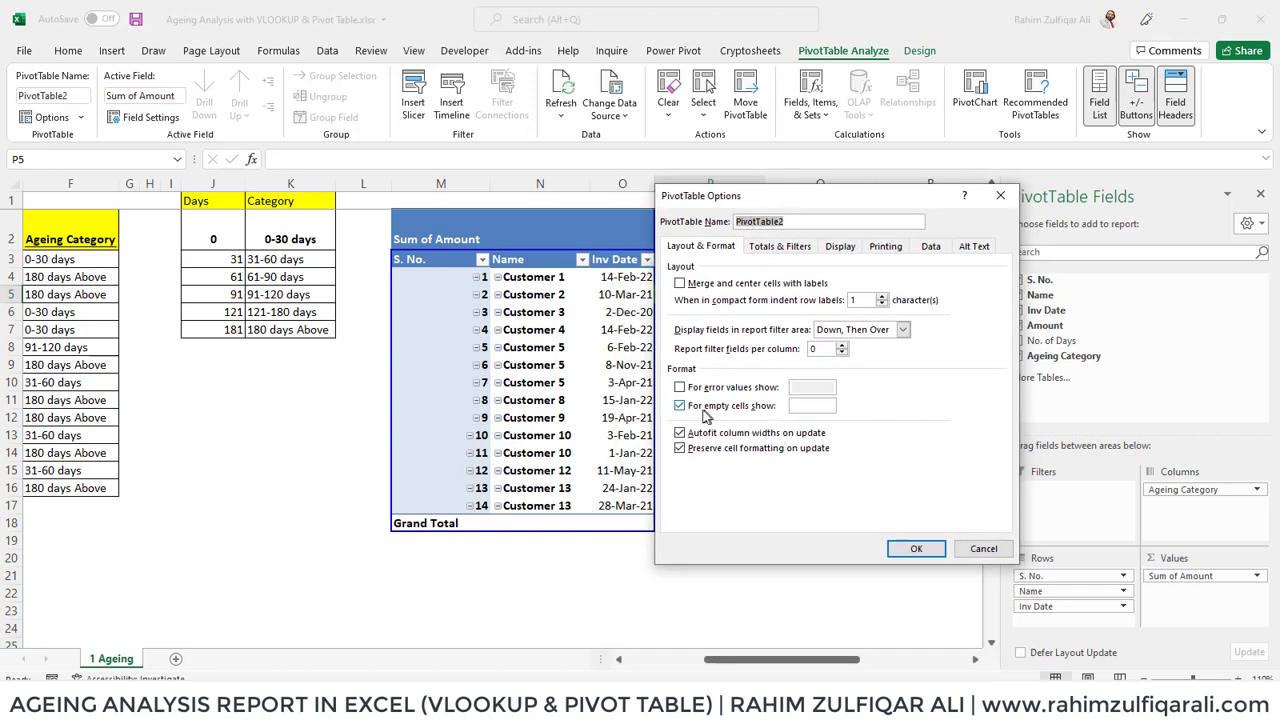
click(800, 406)
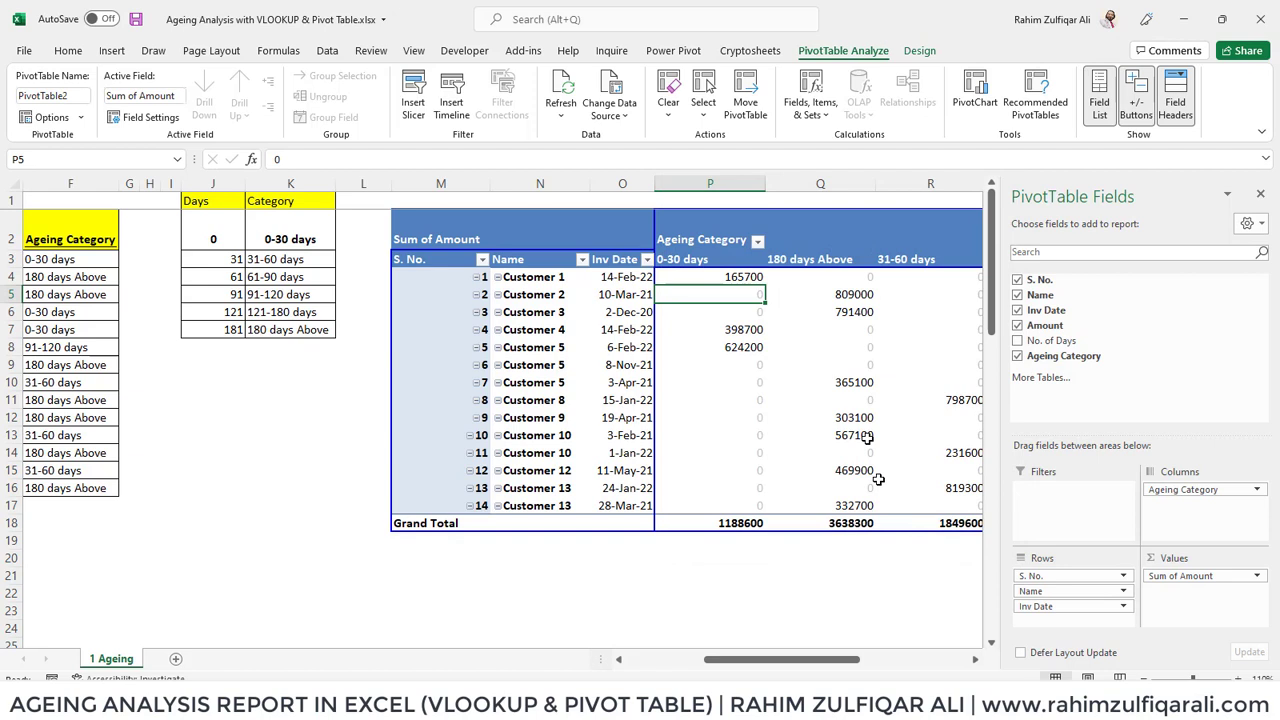
click(910, 547)
Step: Apply Comma Style to all pivot amounts and decrease decimals to none
drag(720, 276, 925, 524)
scroll(797, 660, right, 3)
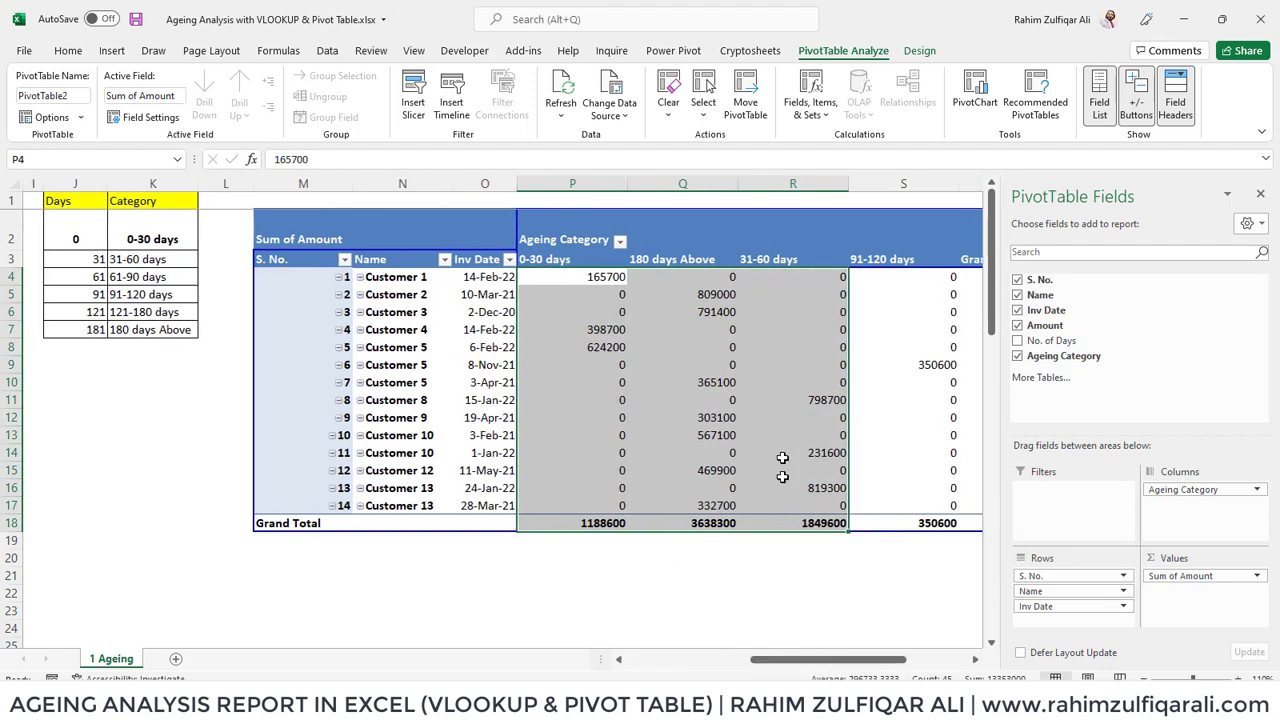
scroll(813, 660, right, 3)
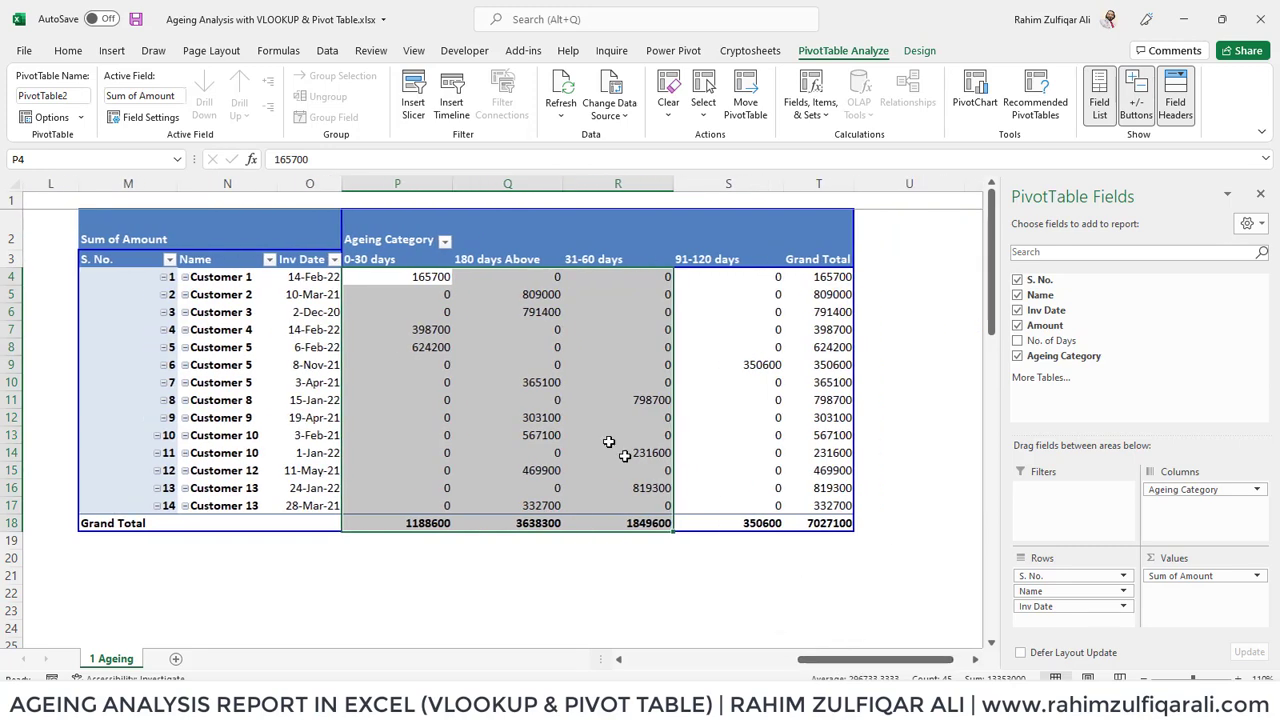
drag(388, 280, 900, 528)
click(68, 50)
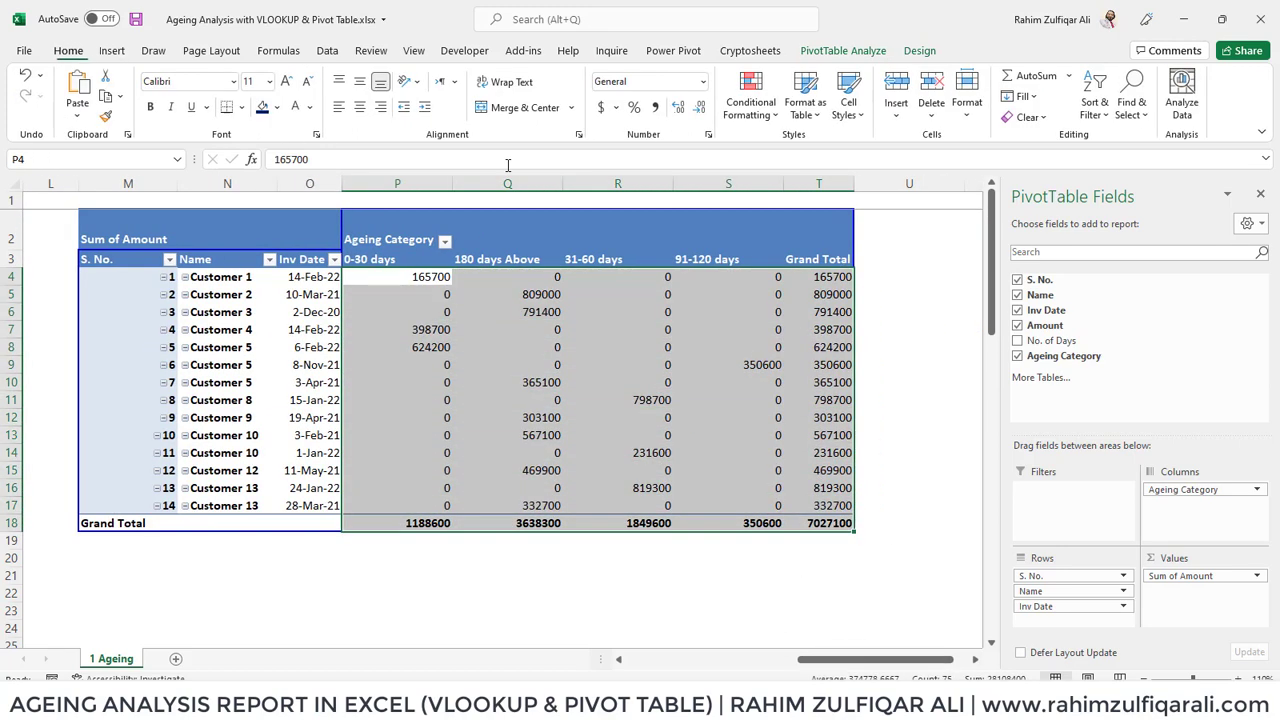
click(655, 107)
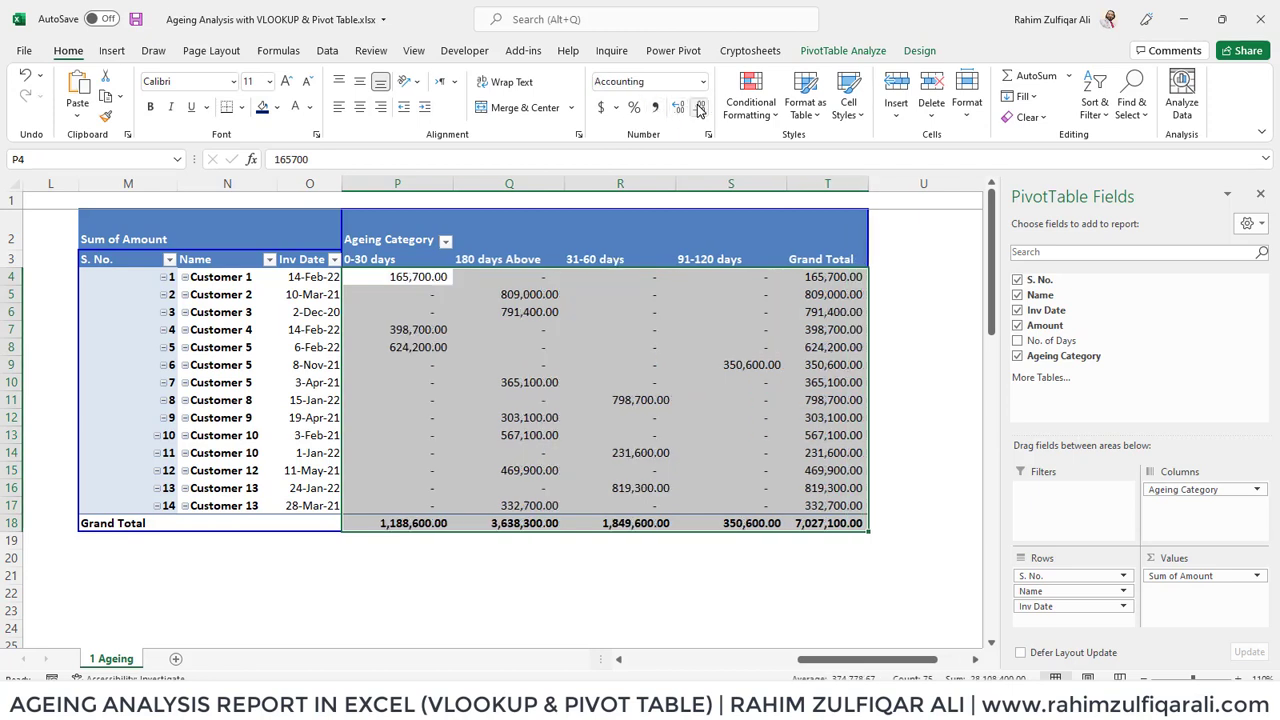
click(699, 107)
click(699, 107)
click(542, 292)
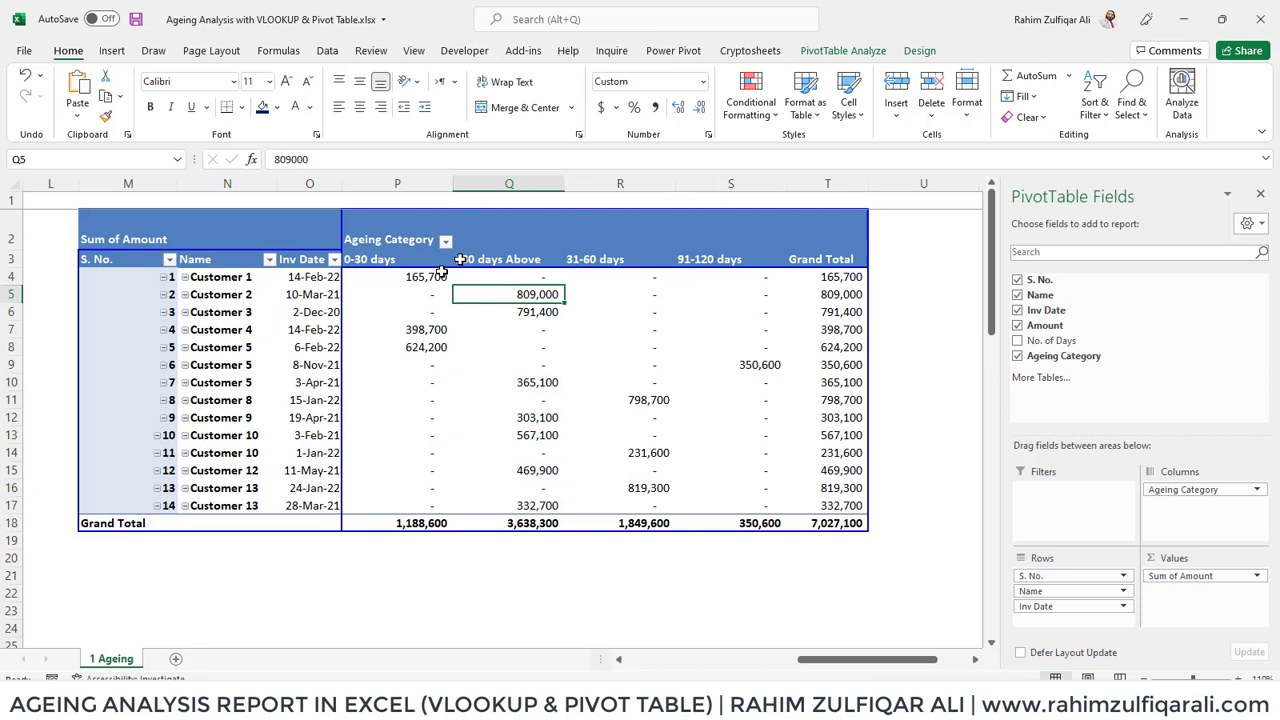
click(390, 260)
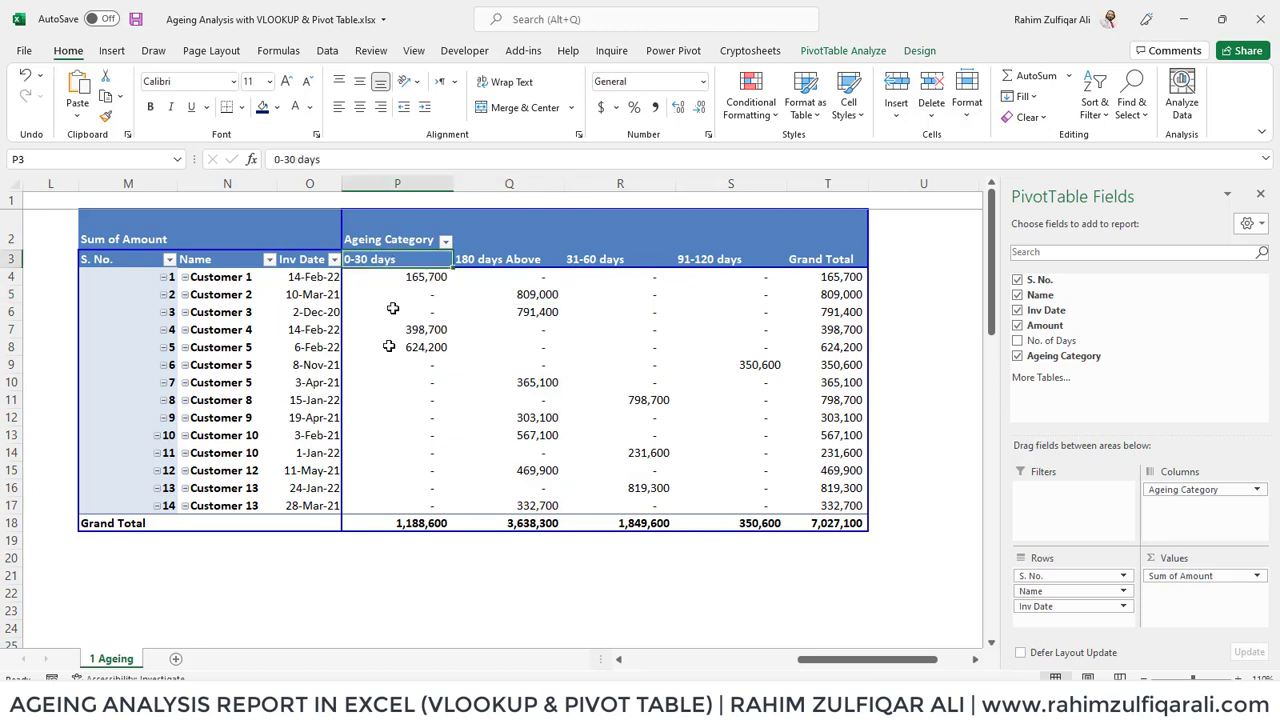
Step: Drag the 180 days Above header to sit after 91-120 days
click(499, 261)
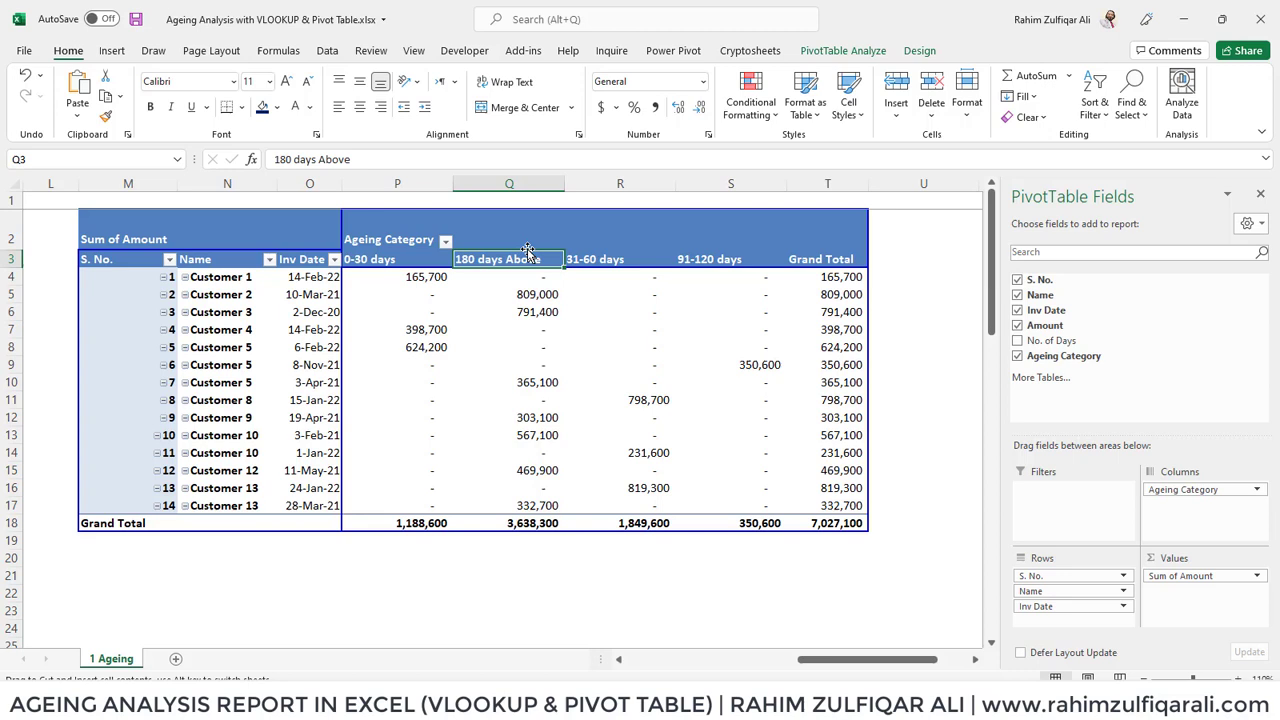
drag(527, 251, 768, 261)
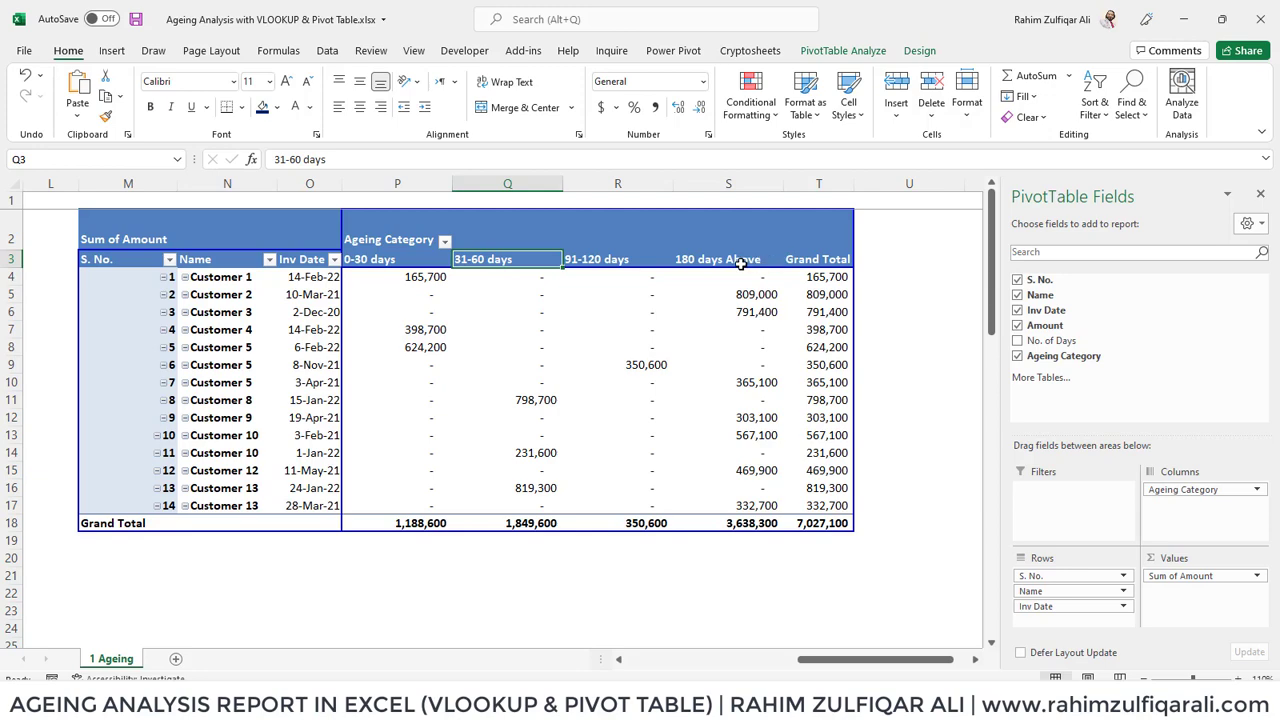
Step: Check the reordered header and scroll back left to the invoice data from column A
click(745, 262)
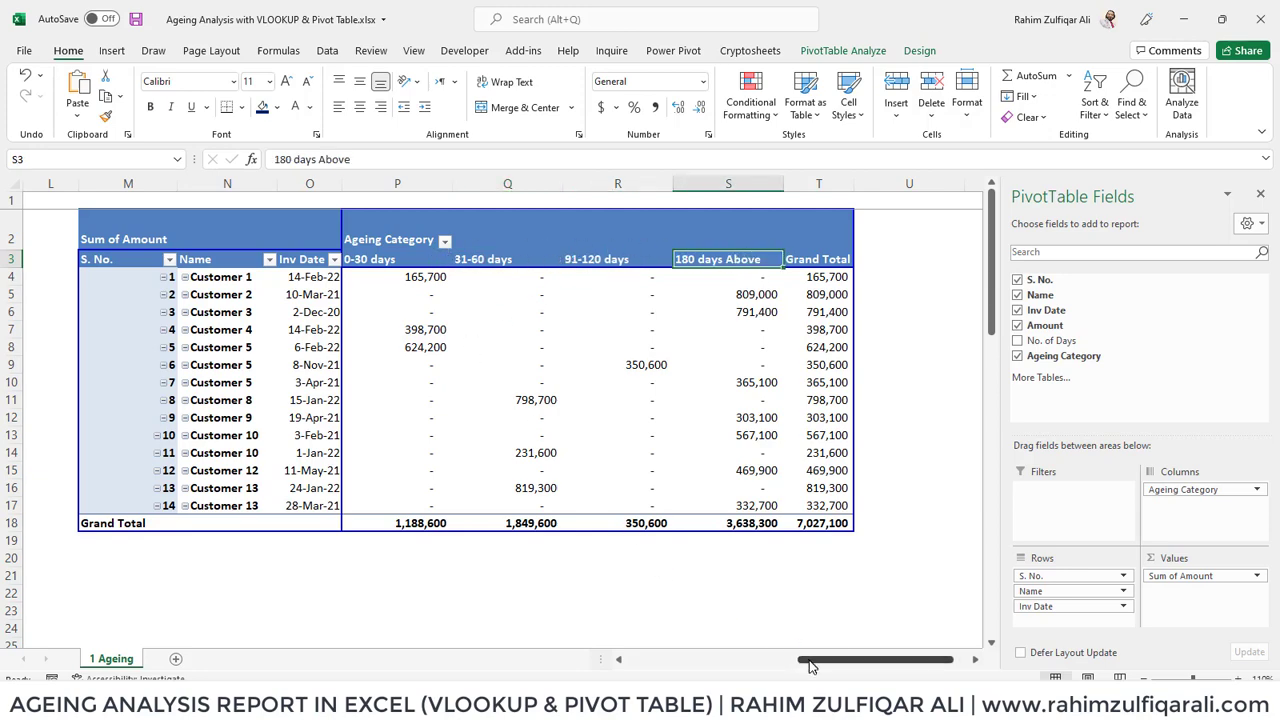
drag(798, 664, 622, 677)
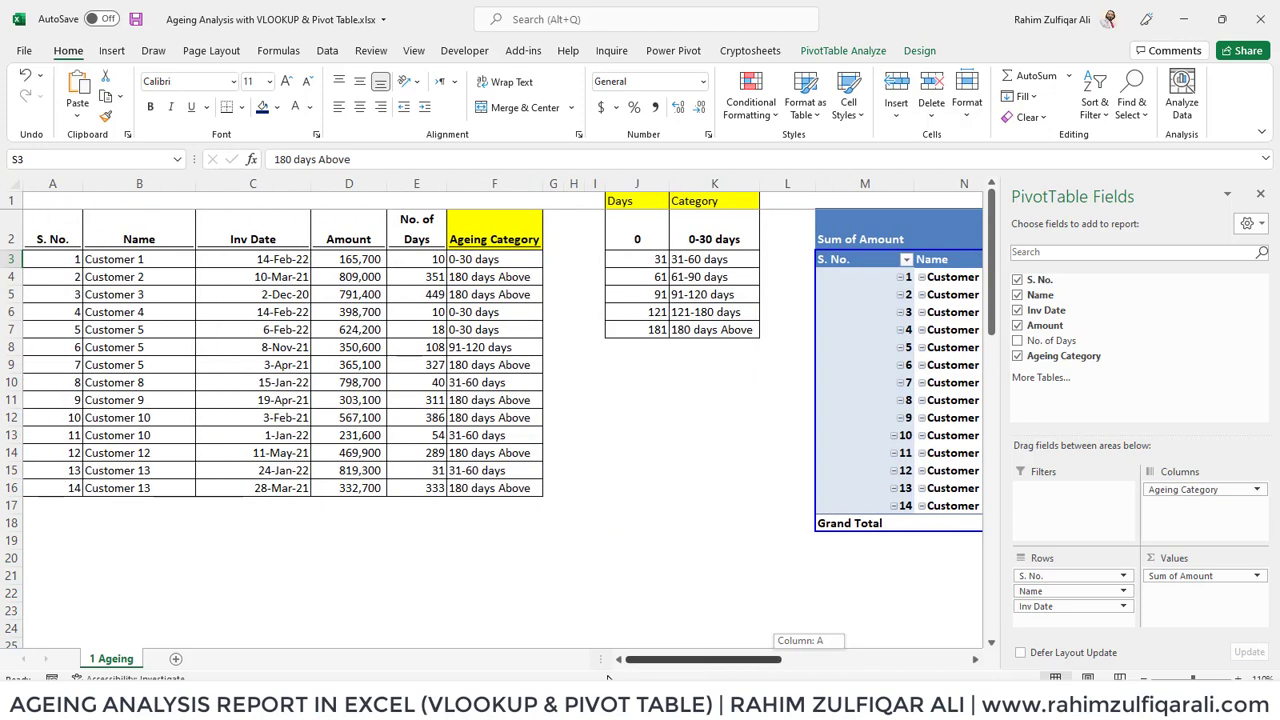
Step: Change C3's invoice date day to 28, then check E3 shows -4 and F3 #N/A
click(247, 260)
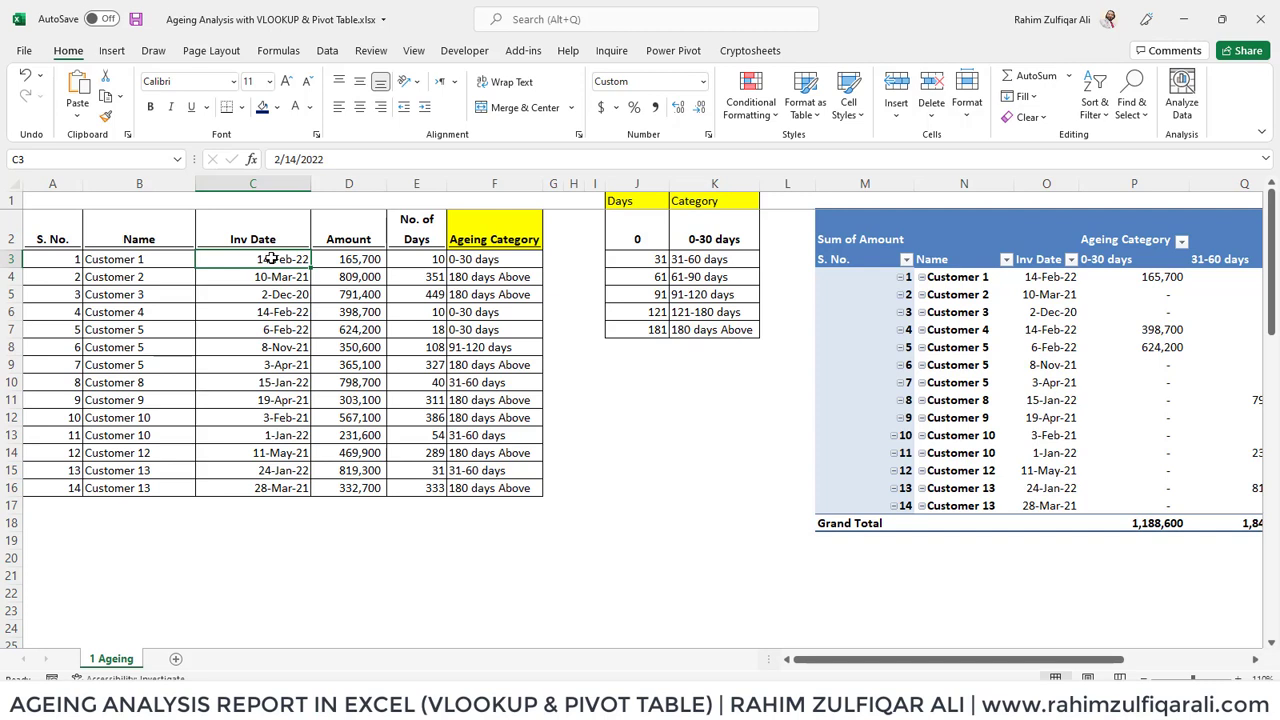
double_click(271, 258)
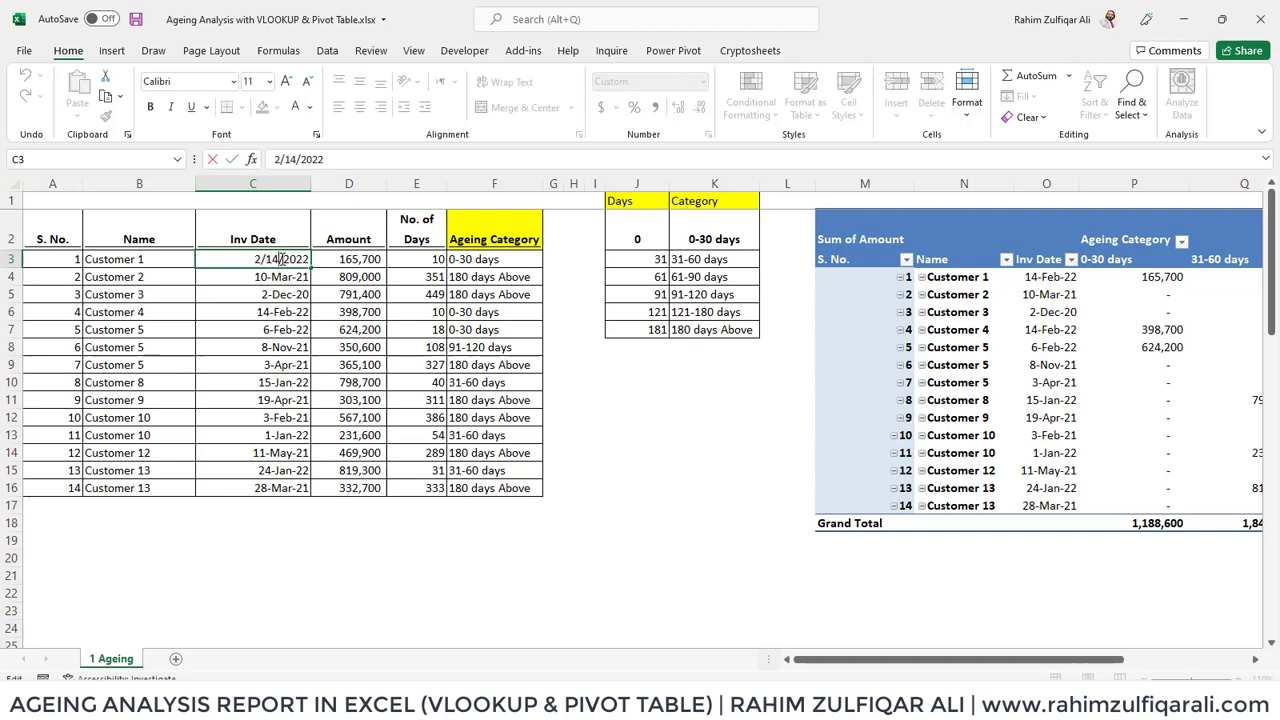
key(BackSpace)
key(BackSpace)
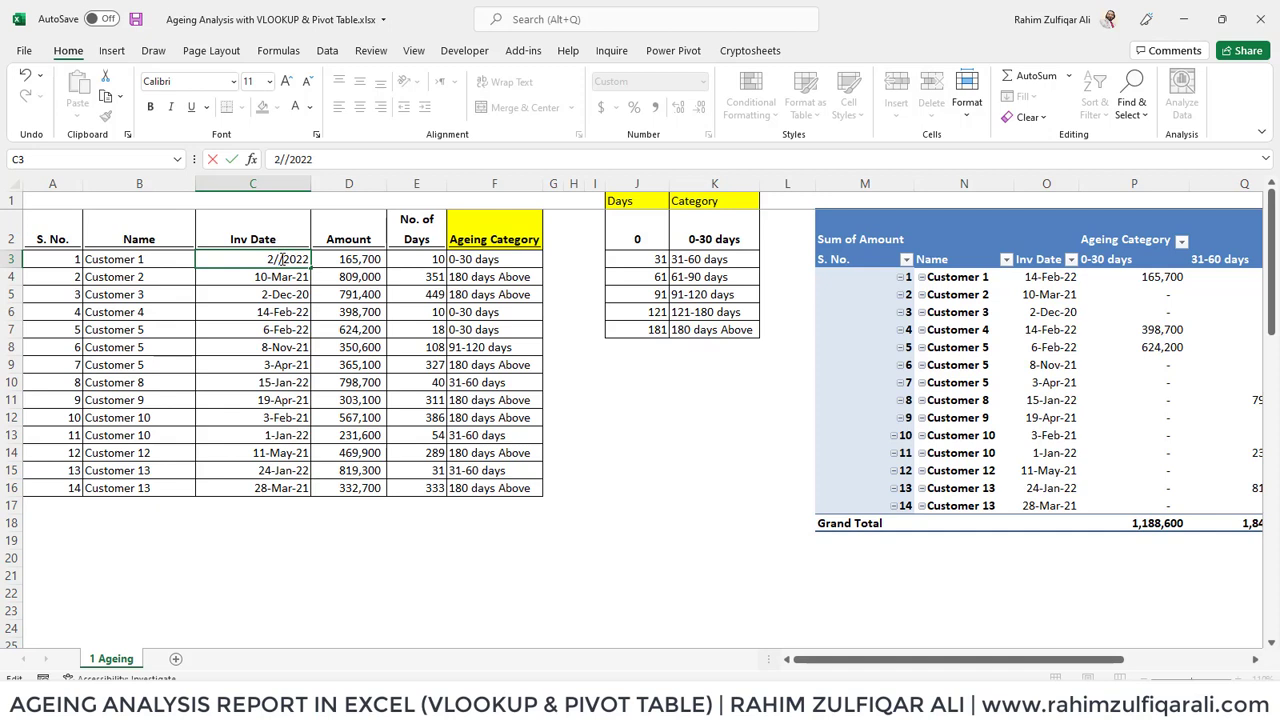
text(28)
key(Return)
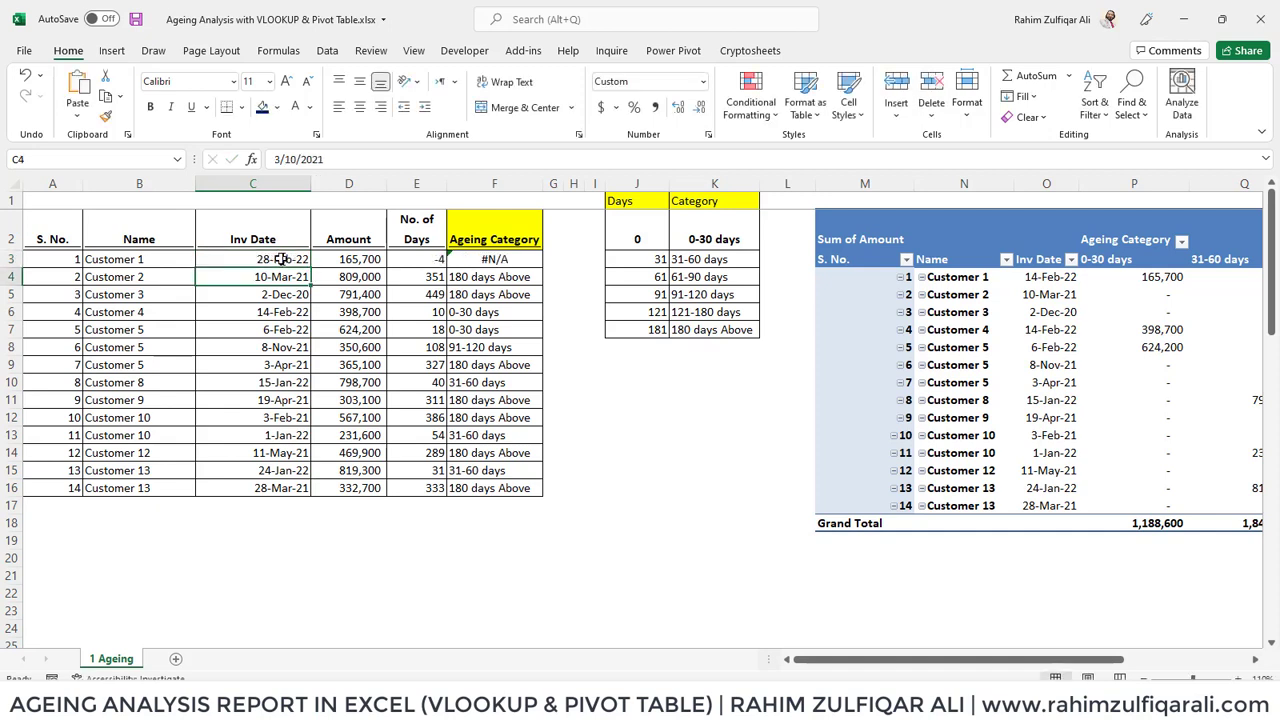
key(Up)
key(Right)
key(Right)
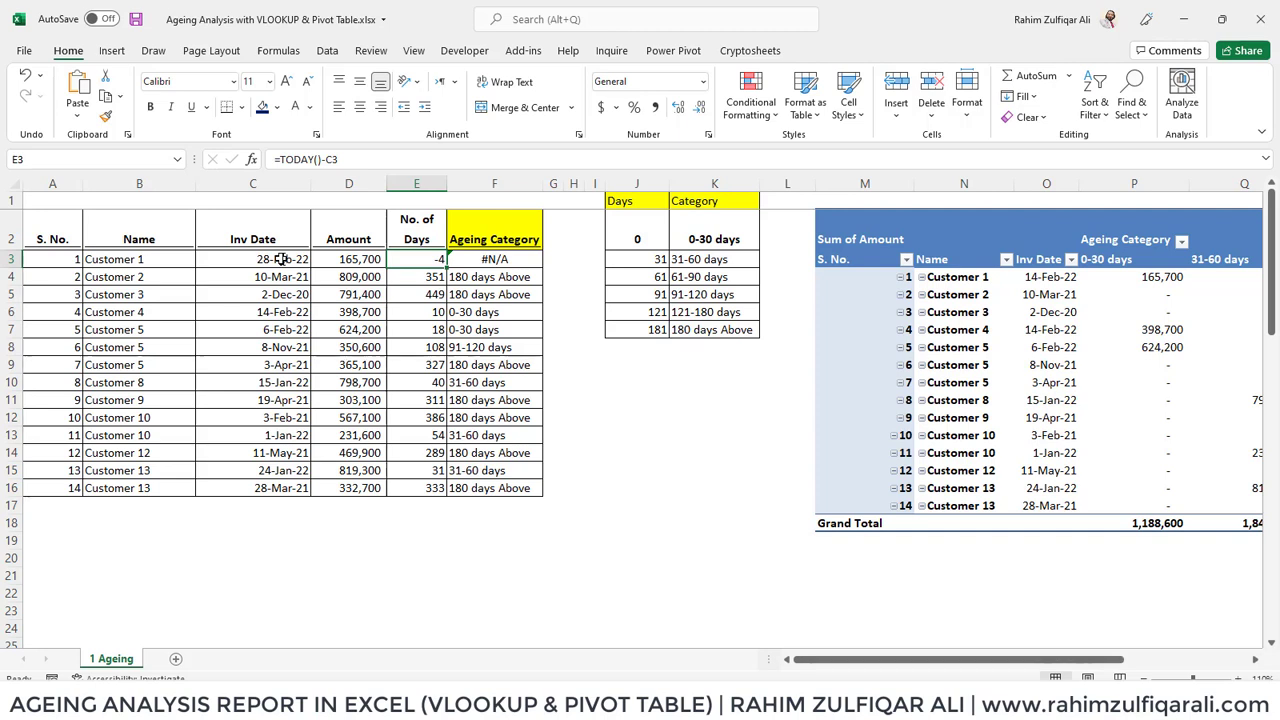
key(Right)
key(Right)
key(Left)
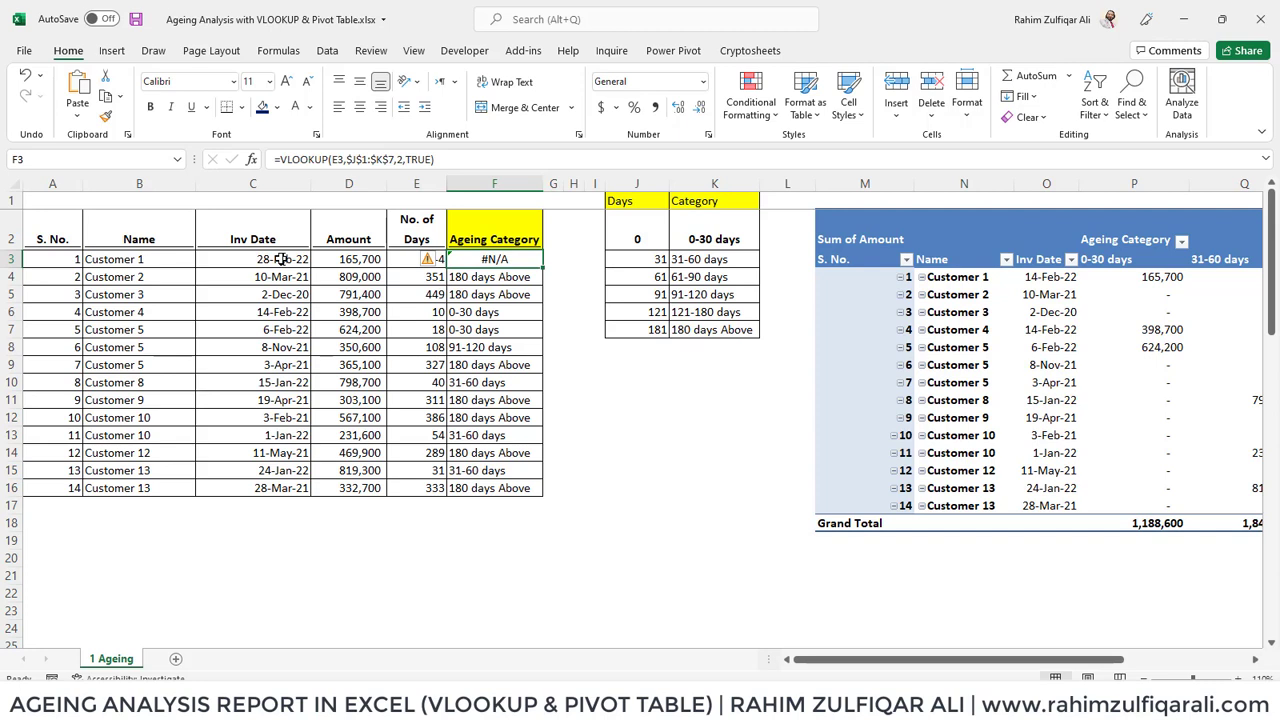
Step: Review the Days and Category lookup table thresholds and names, returning to F3
key(Right)
key(Right)
key(Right)
key(Right)
key(Up)
key(Up)
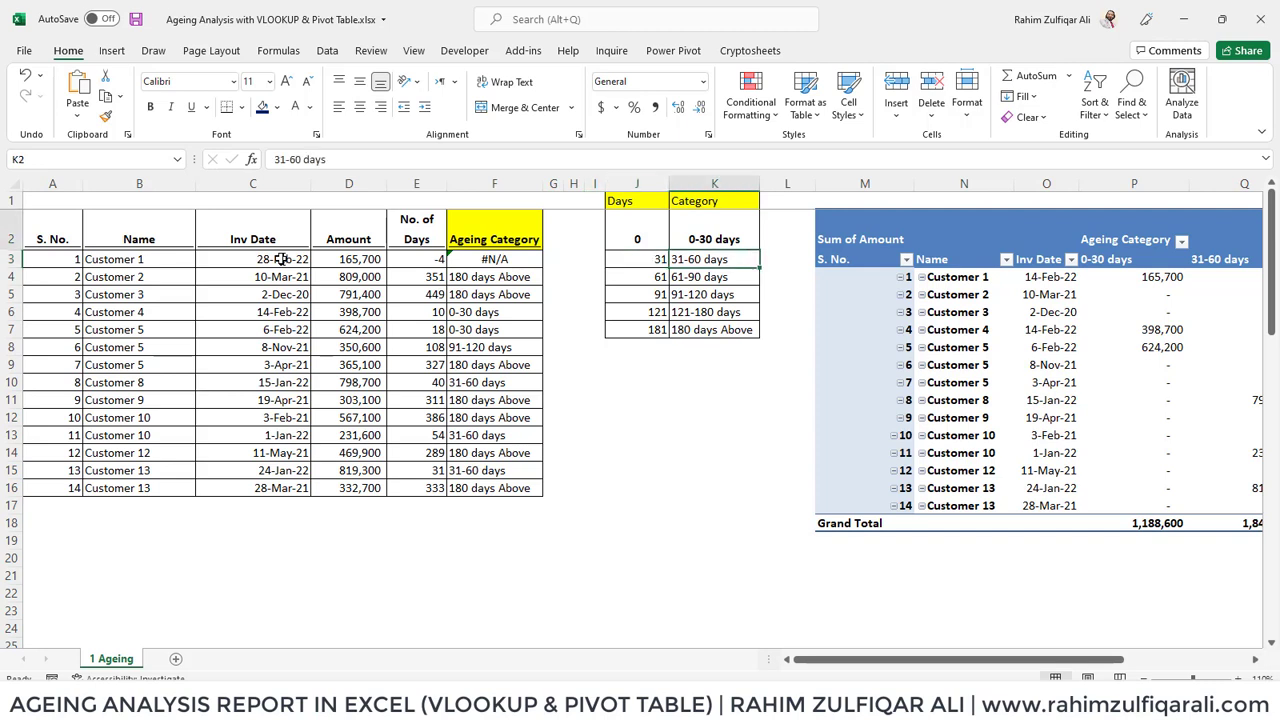
key(Down)
key(Down)
key(Right)
key(Up)
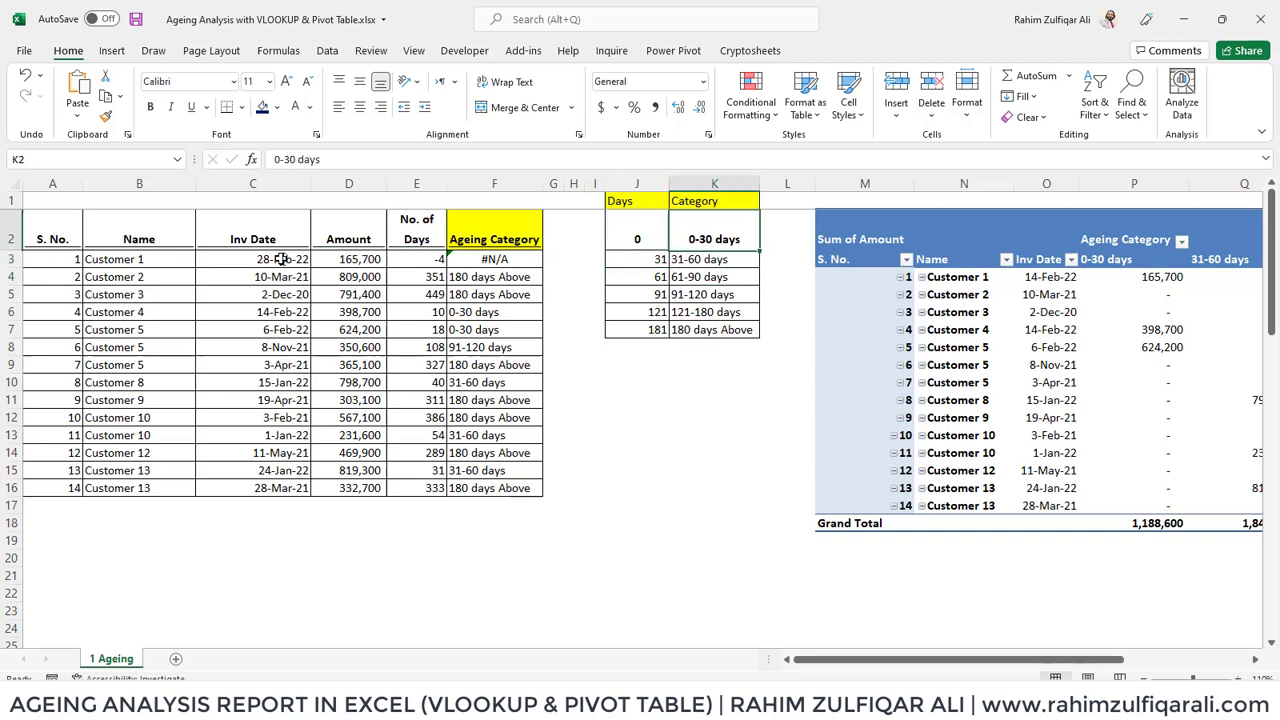
key(Left)
key(Left)
key(Left)
key(Left)
key(Left)
key(Left)
key(Down)
key(Right)
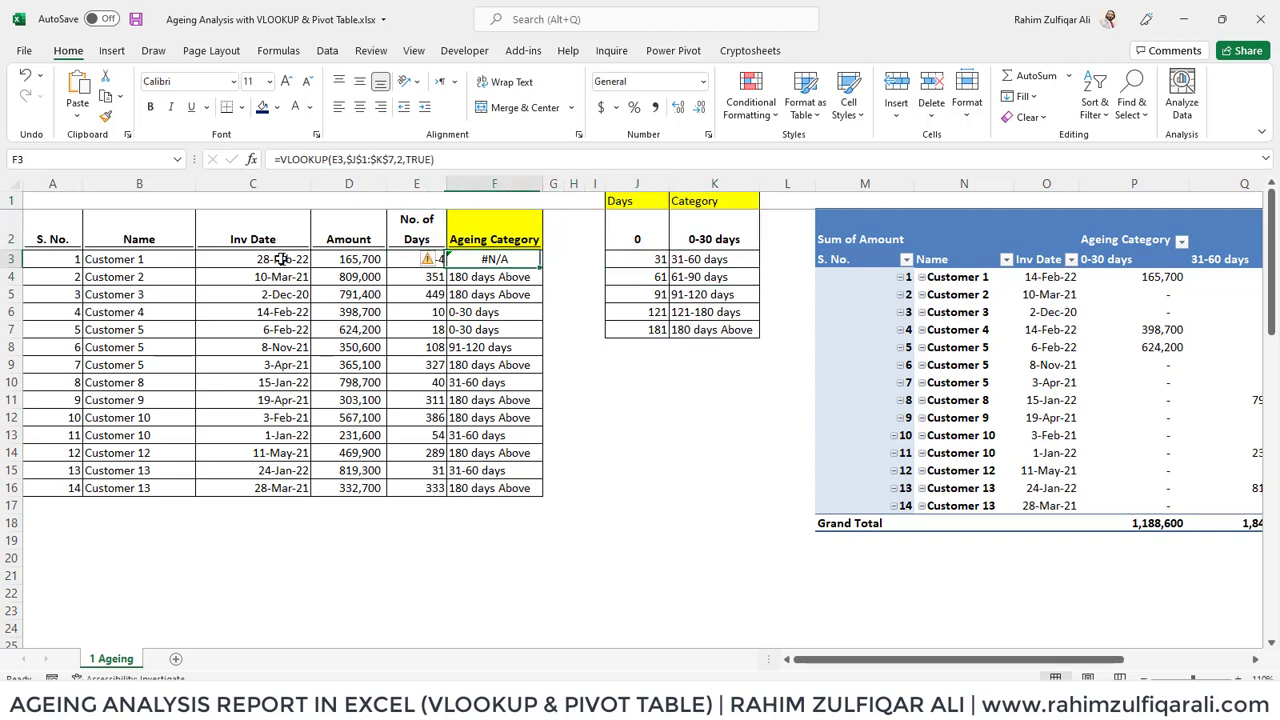
Step: Wrap F3's VLOOKUP in IFERROR with "Not Due" as the fallback and check F3:F16
key(F2)
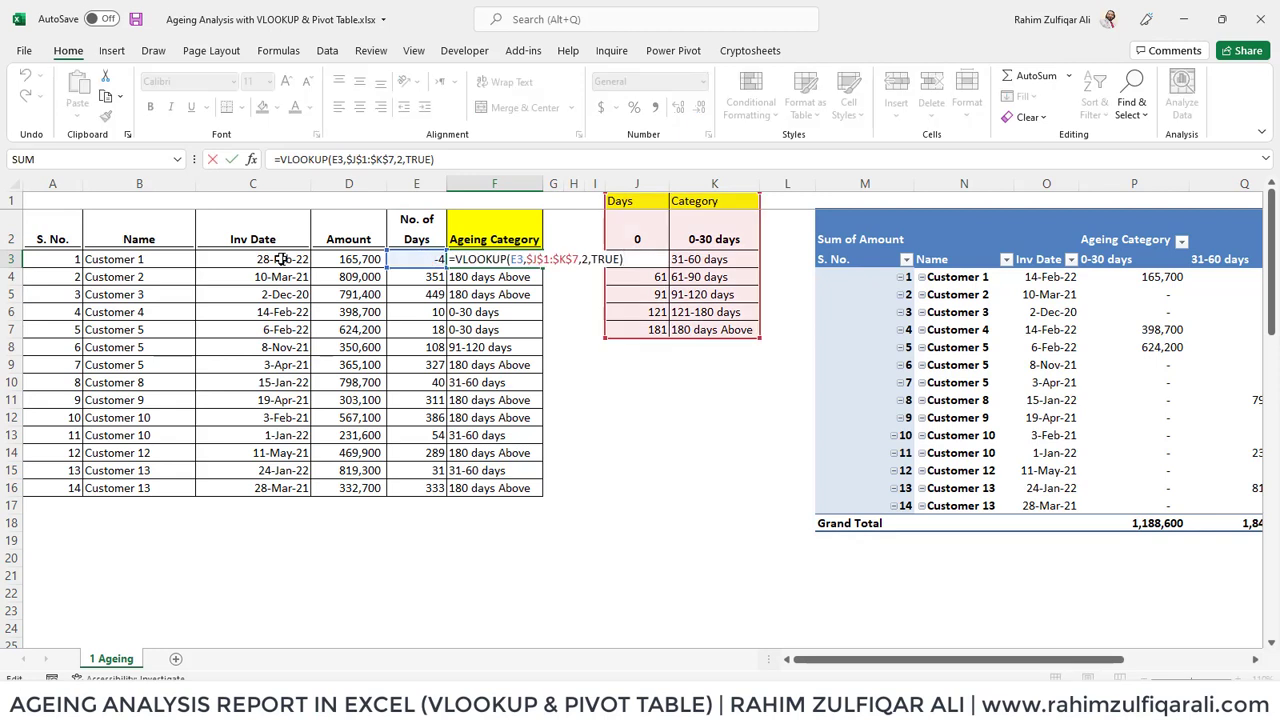
key(Left)
key(Left)
key(Left)
key(Left)
key(Left)
key(Left)
key(Left)
key(Left)
key(Right)
key(Right)
key(Right)
key(Right)
key(Right)
key(Right)
key(Right)
key(Right)
text(IFERROR()
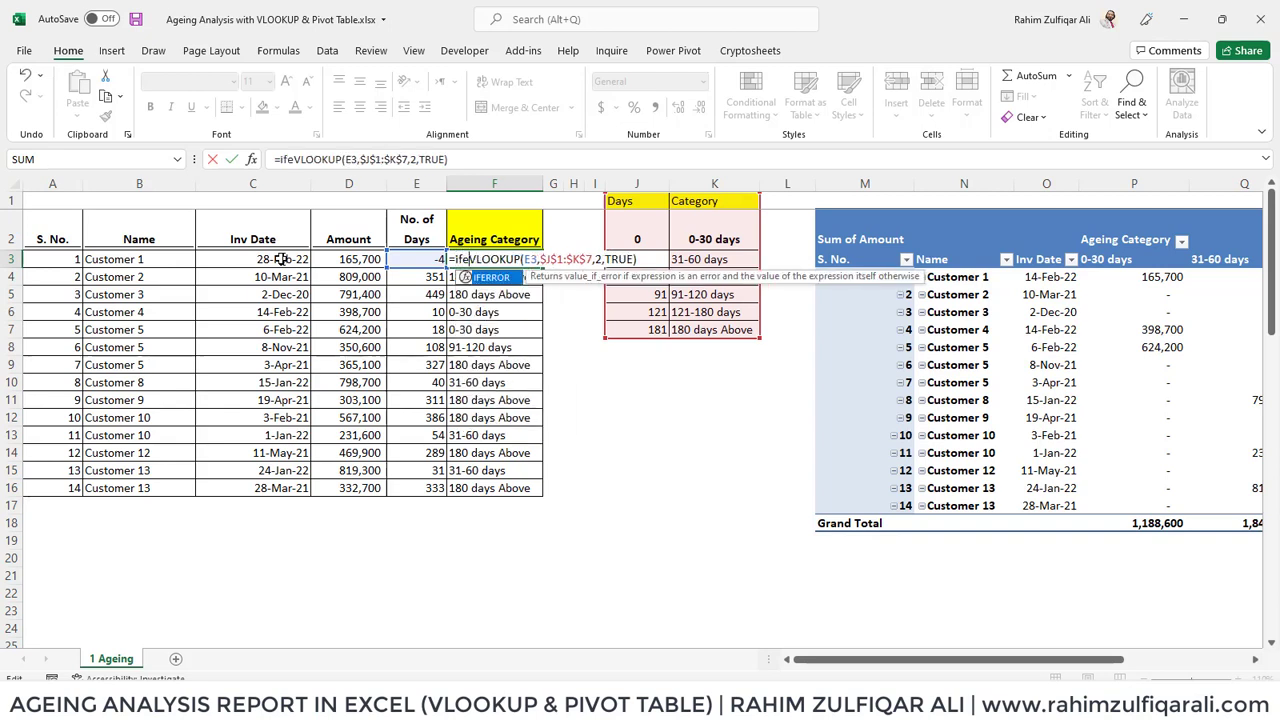
key(Right)
key(Right)
key(Right)
key(Right)
key(Right)
key(Right)
key(Right)
key(Right)
key(Right)
key(Right)
key(Right)
key(Right)
key(Right)
key(Right)
key(Right)
key(Right)
key(Right)
key(Right)
key(Right)
key(Right)
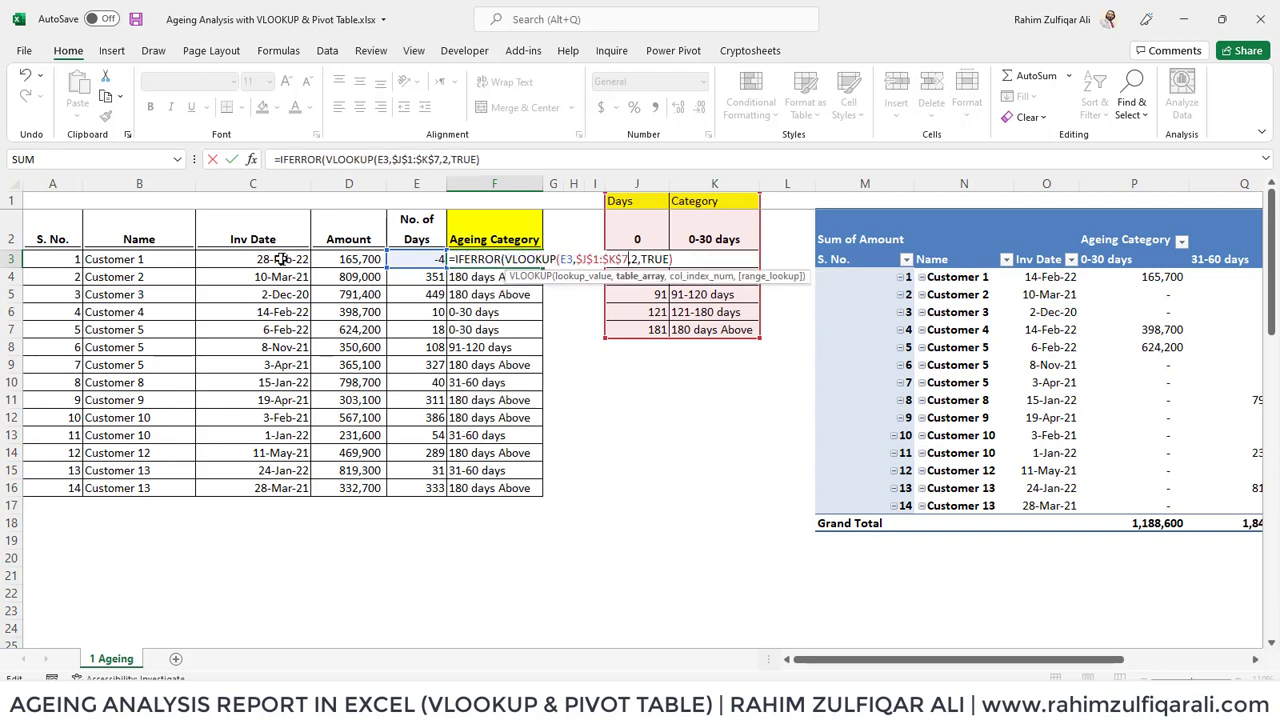
text(,)
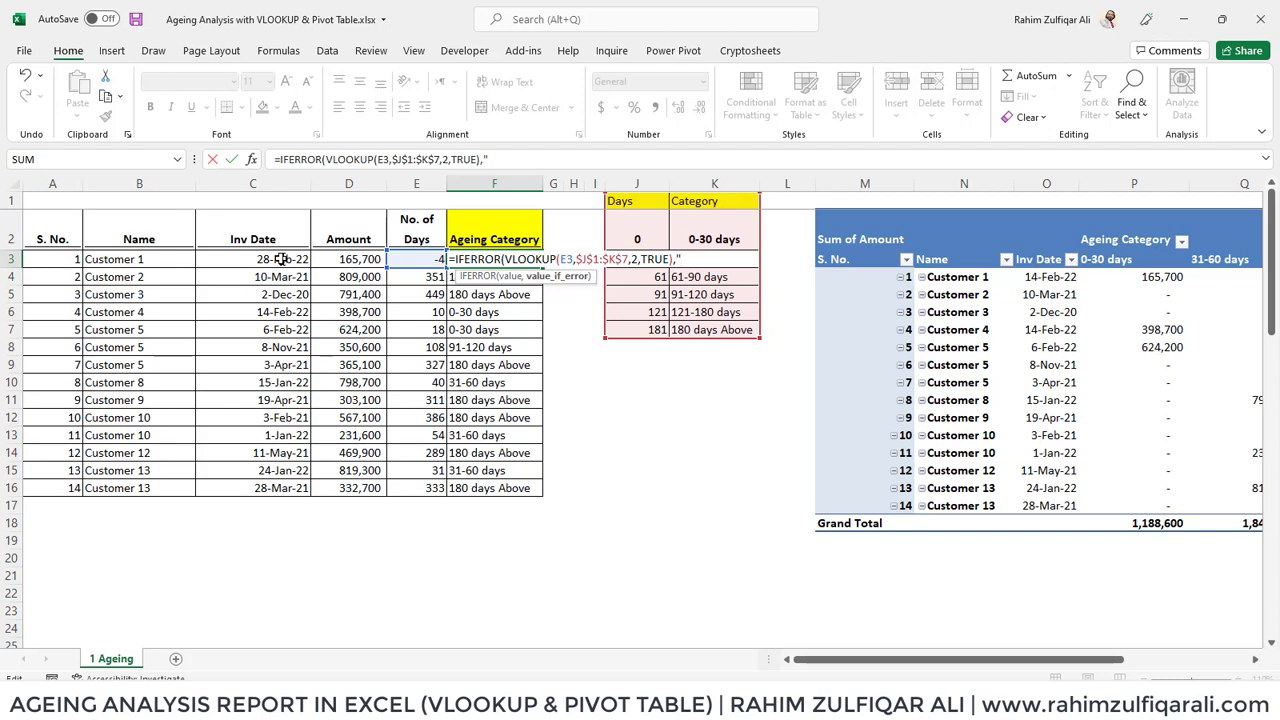
text("Not Due"))
key(ctrl+Return)
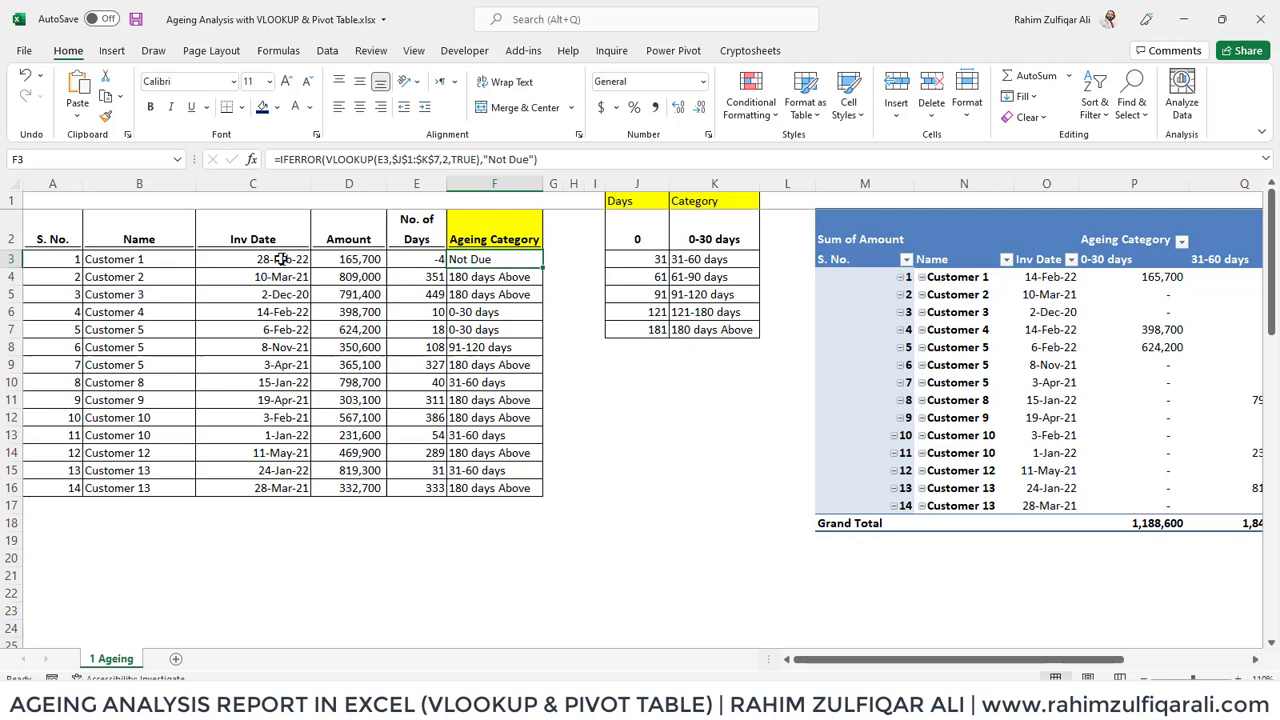
key(ctrl+shift+Down)
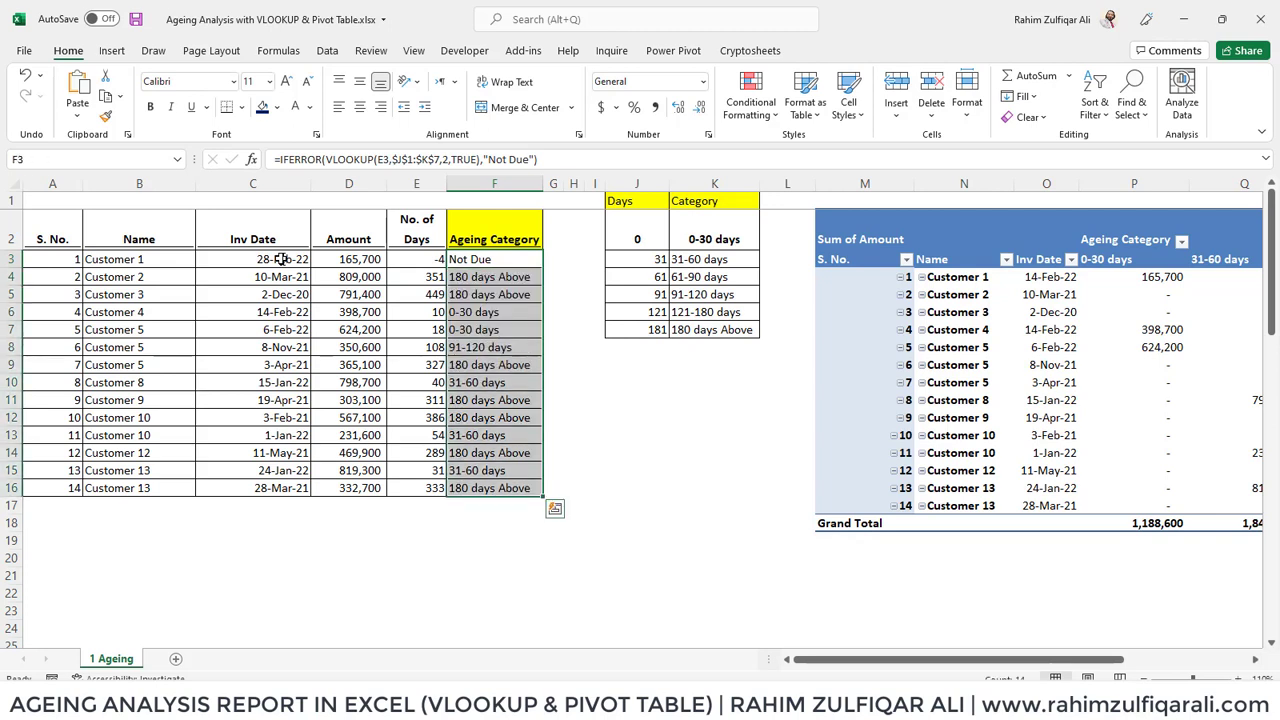
key(Left)
key(Right)
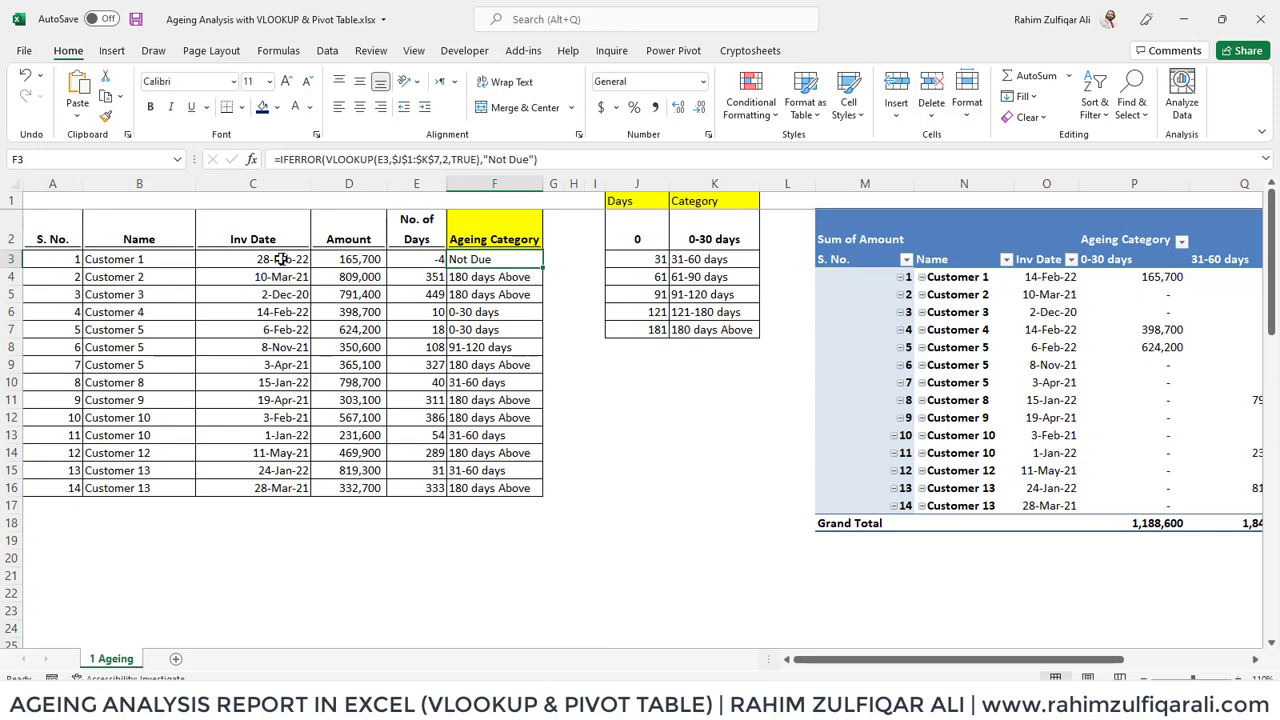
Step: Refresh PivotTable2 so a Not Due column of 165,700 appears and 0-30 days drops to 1,022,900
drag(1073, 665, 1200, 665)
click(766, 313)
right_click(766, 314)
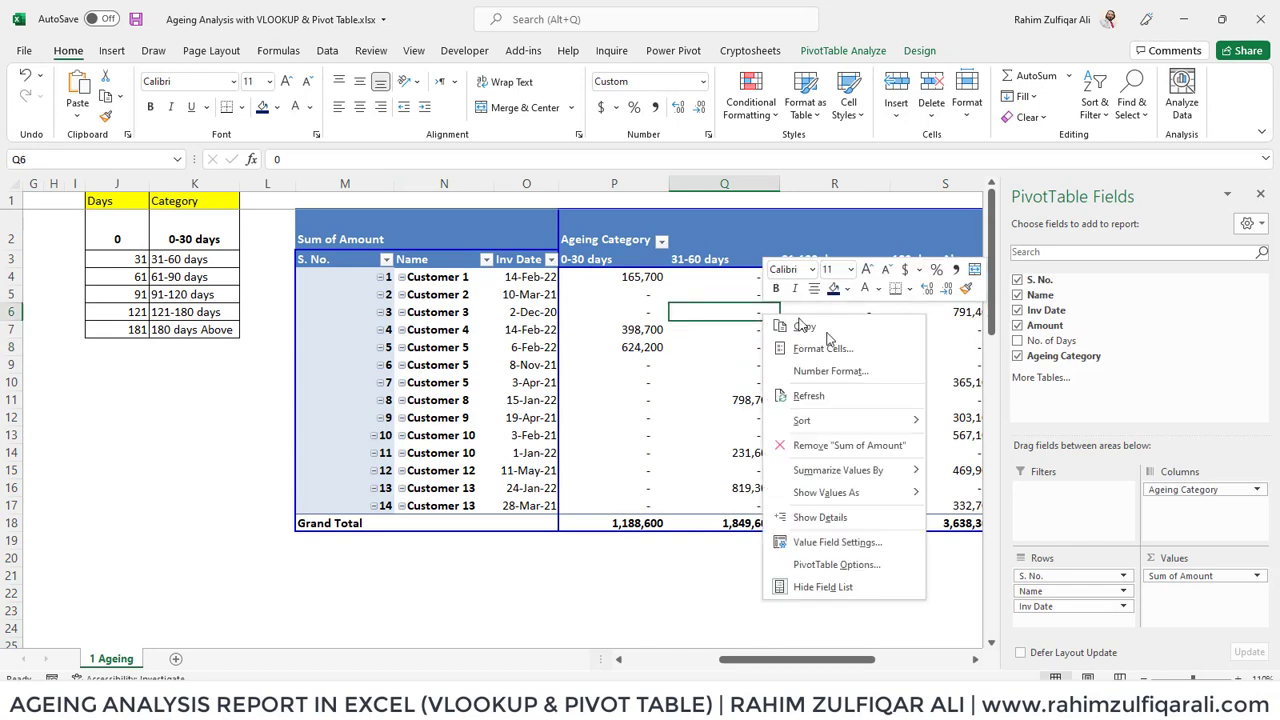
click(849, 403)
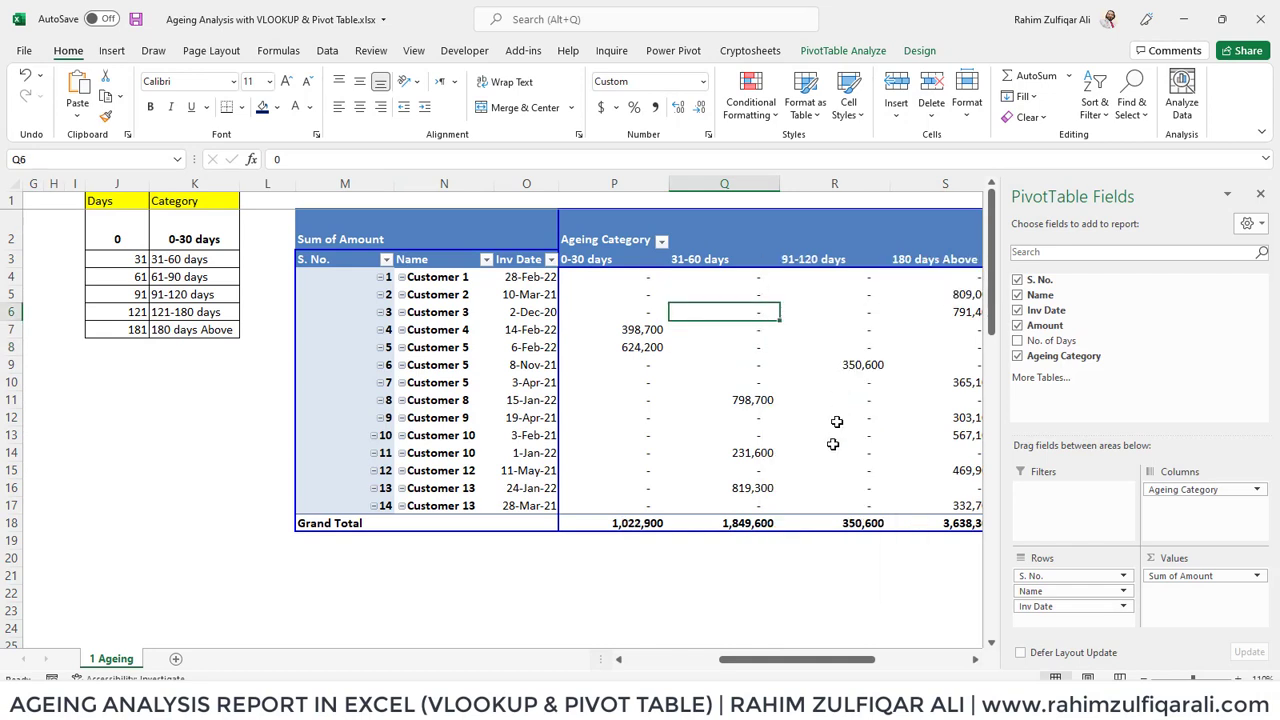
drag(810, 660, 897, 677)
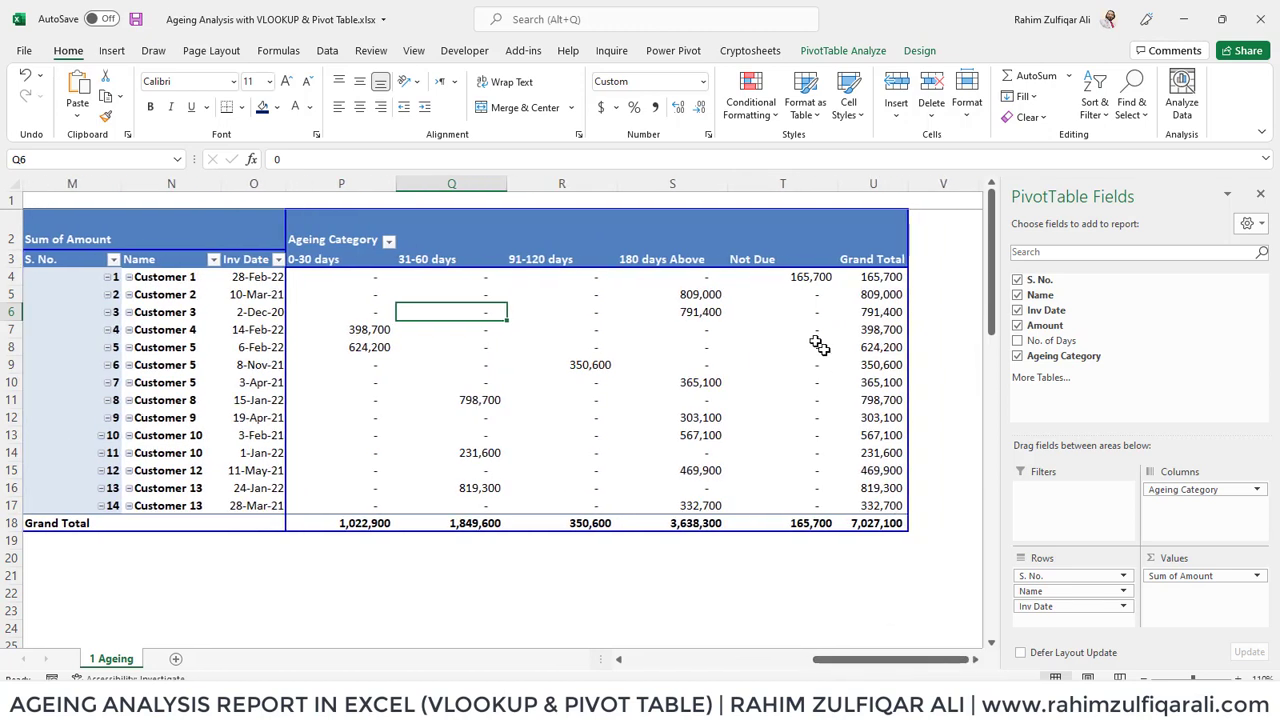
Step: Move the Not Due column ahead of 0-30 days, keeping the Grand Total at 7,027,100
click(805, 277)
drag(776, 260, 786, 503)
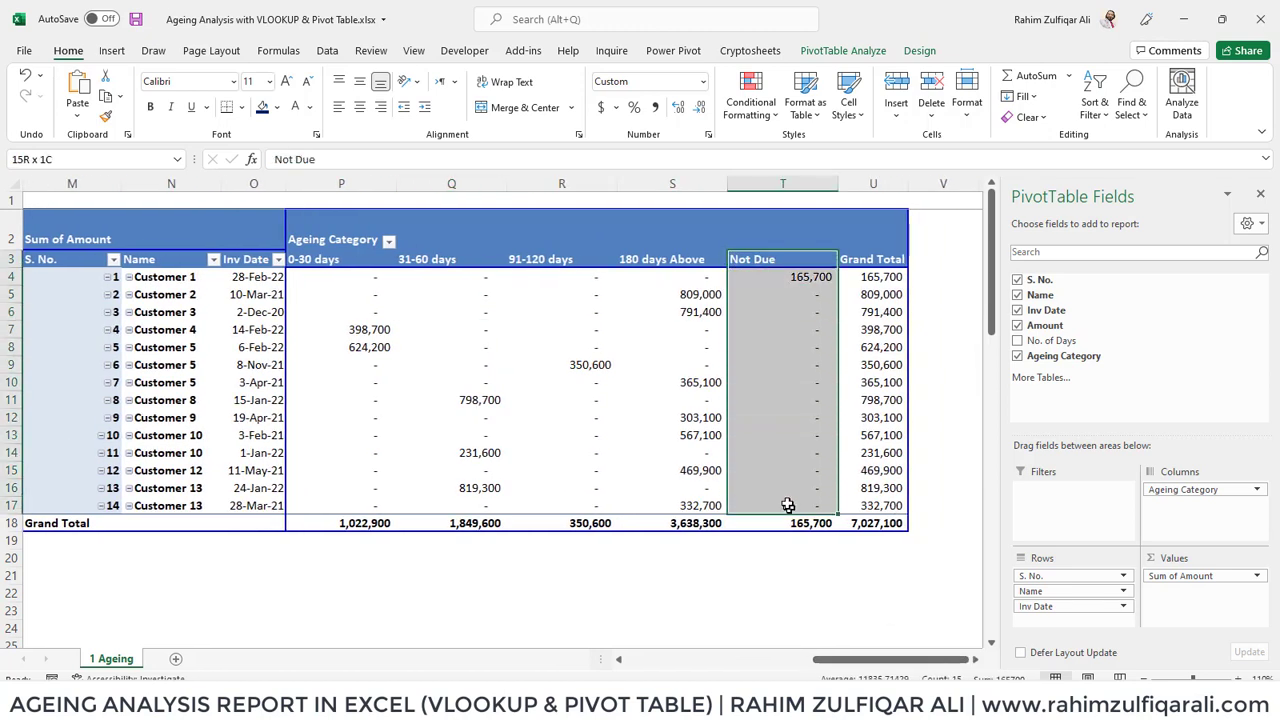
click(758, 256)
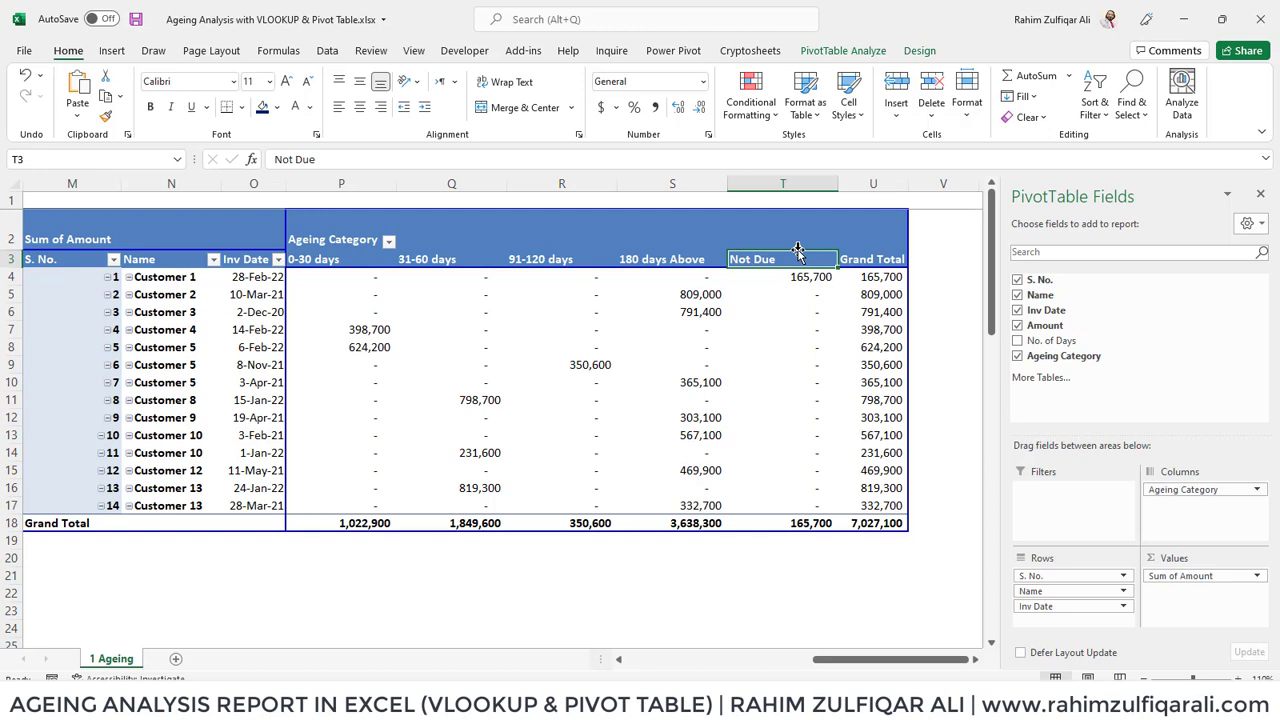
drag(798, 252, 345, 274)
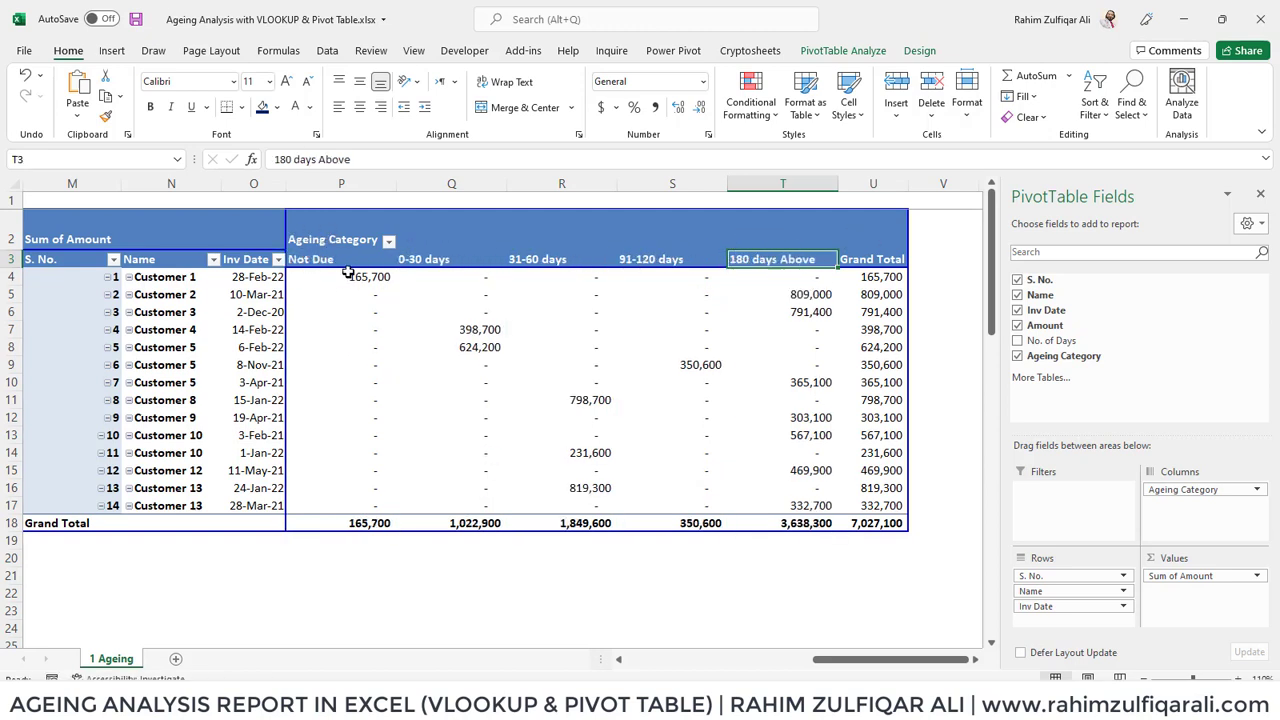
click(530, 296)
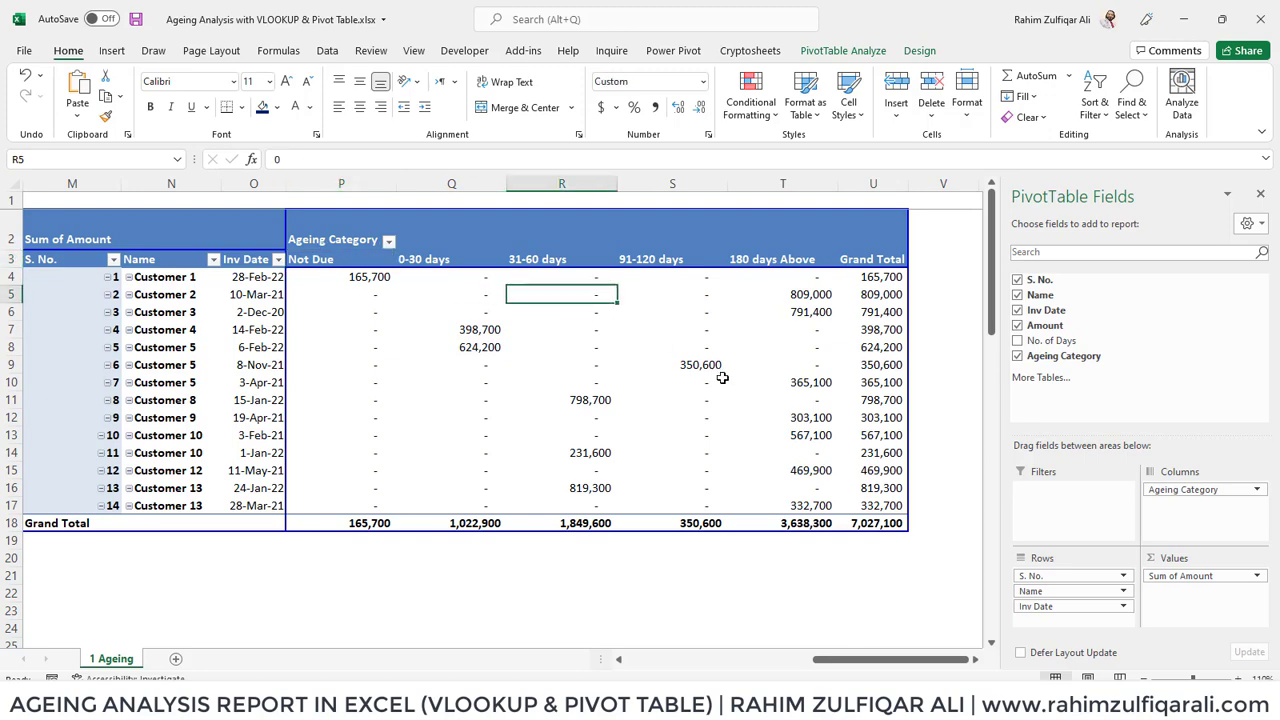
drag(820, 670, 690, 670)
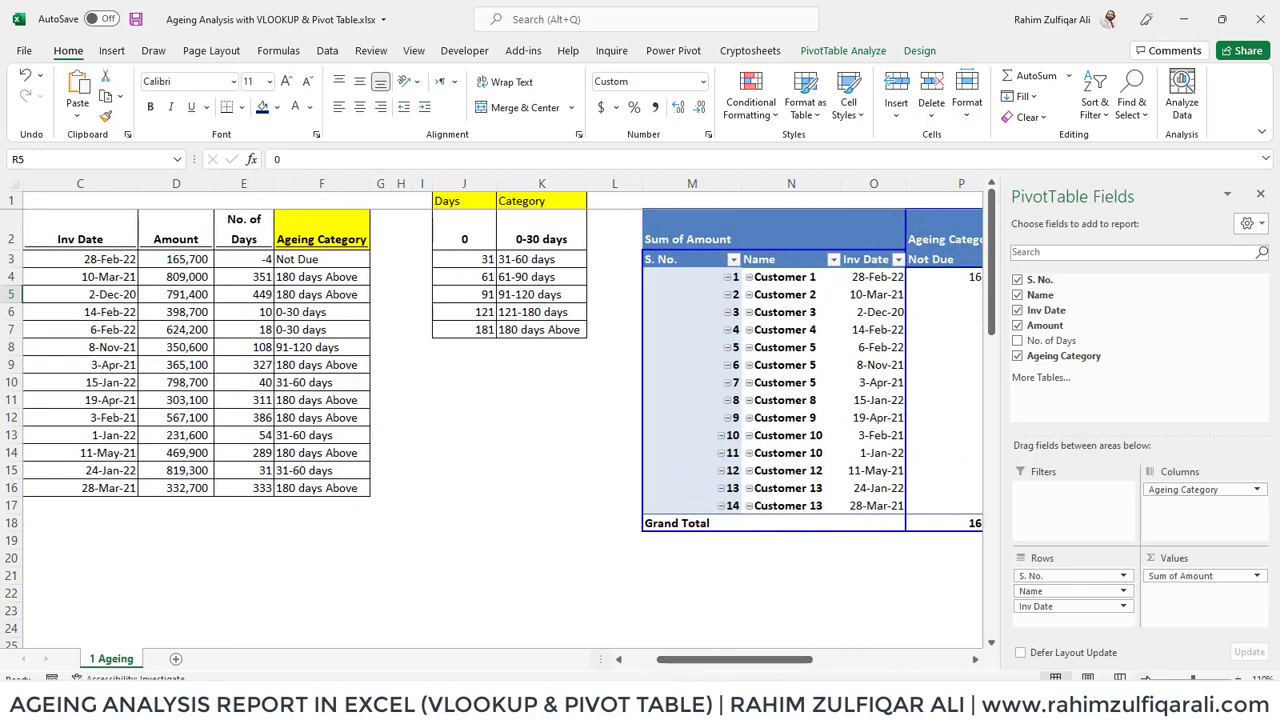
Step: Close the PivotTable Fields pane to show the data table and pivot side by side
scroll(490, 410, down, 3)
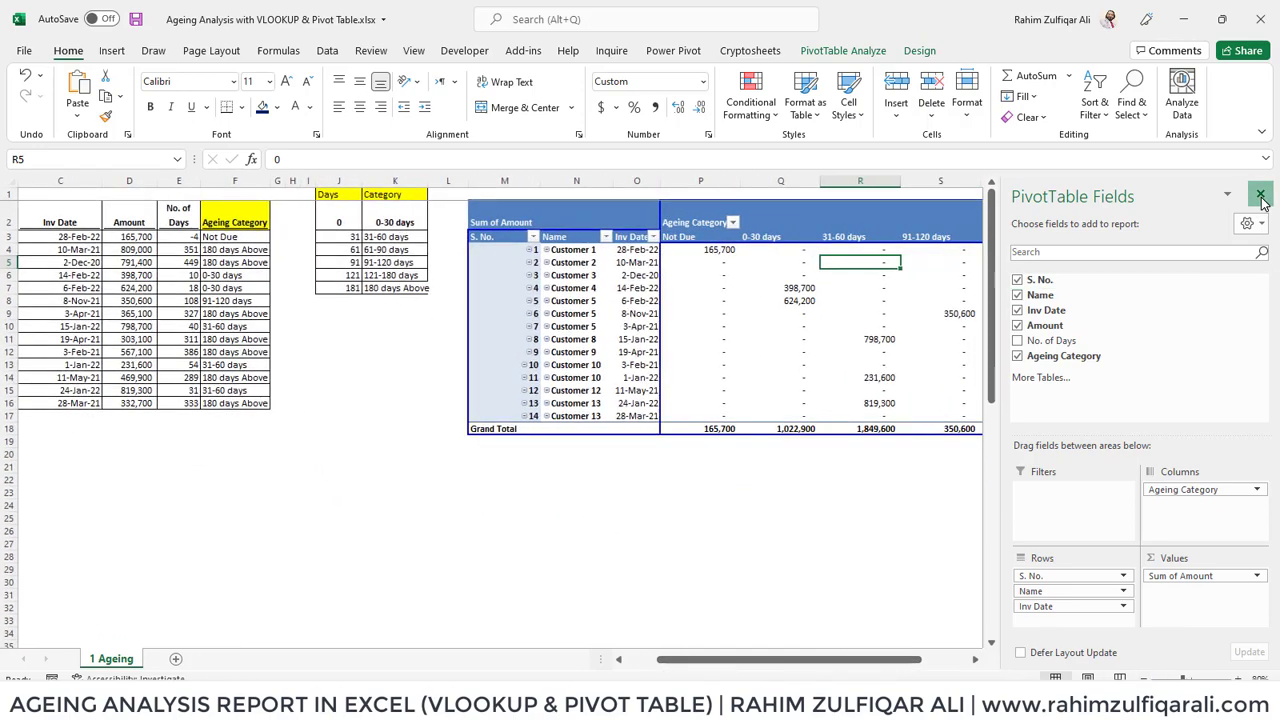
click(1260, 194)
drag(940, 665, 895, 665)
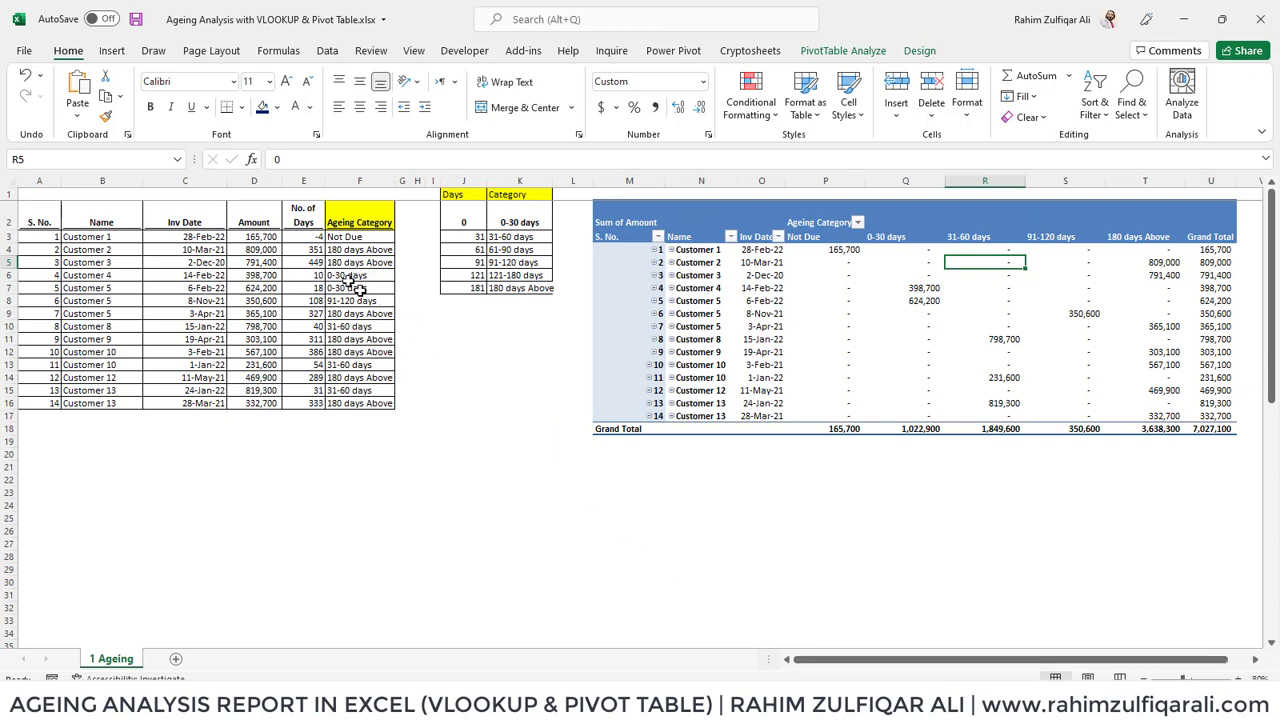
Step: Review the IFERROR-wrapped VLOOKUP formula in F3 and leave it unchanged
click(345, 237)
double_click(370, 236)
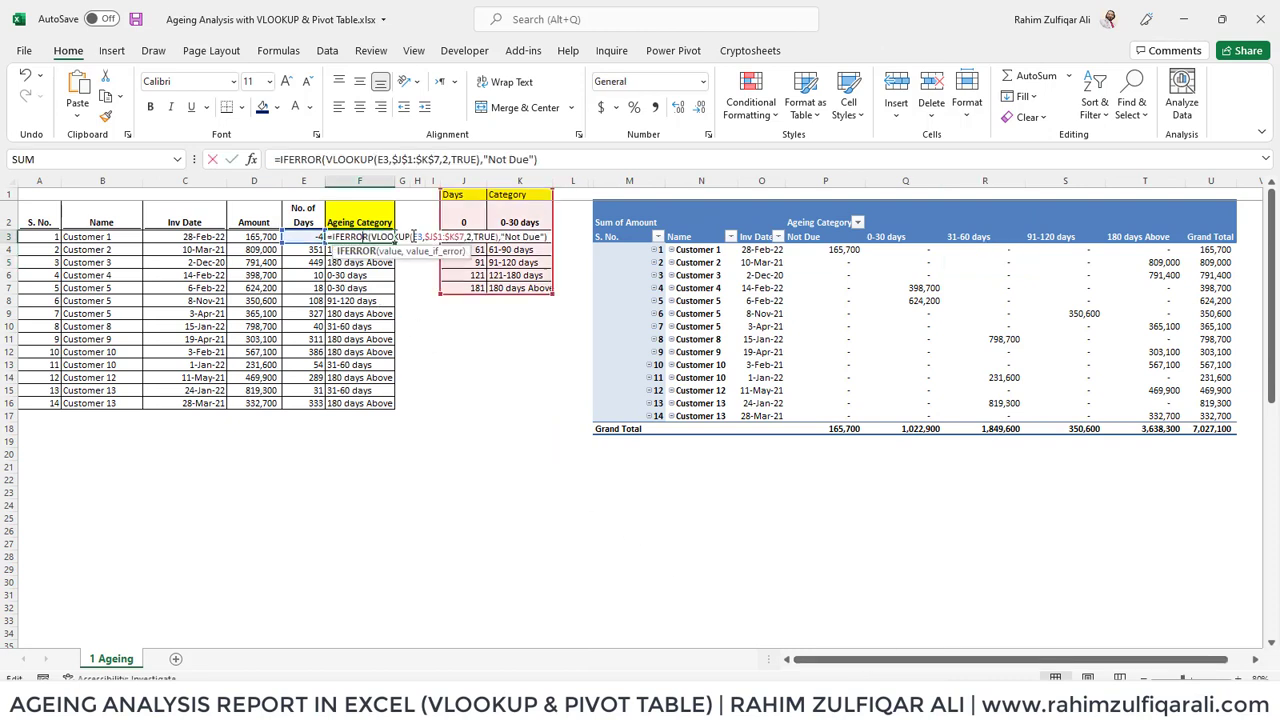
click(440, 236)
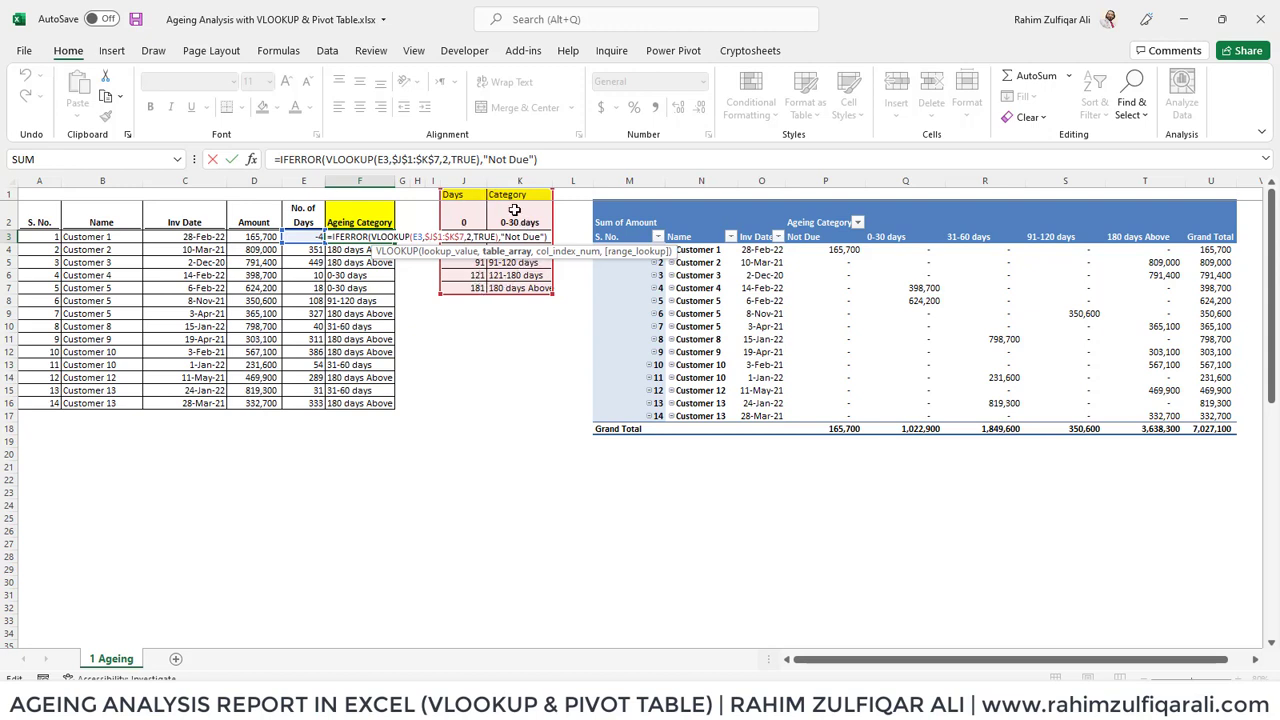
click(416, 234)
double_click(347, 237)
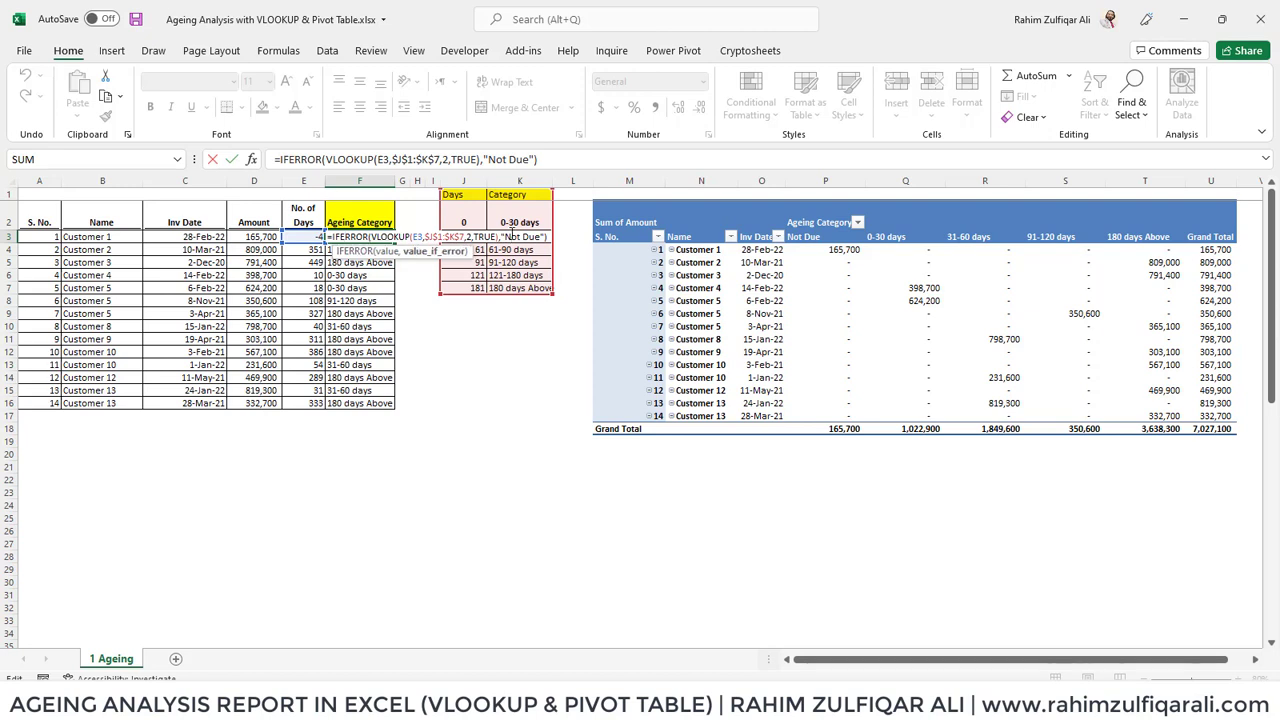
key(Return)
click(882, 289)
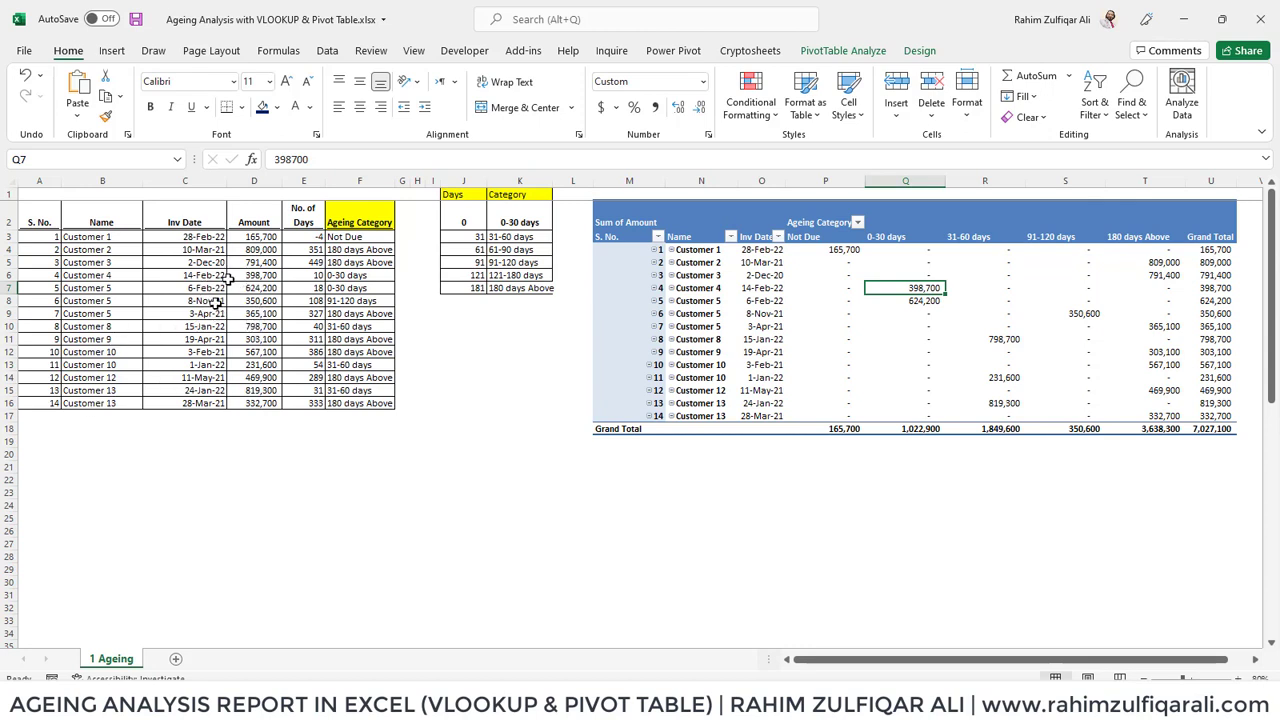
click(312, 240)
drag(313, 252, 313, 403)
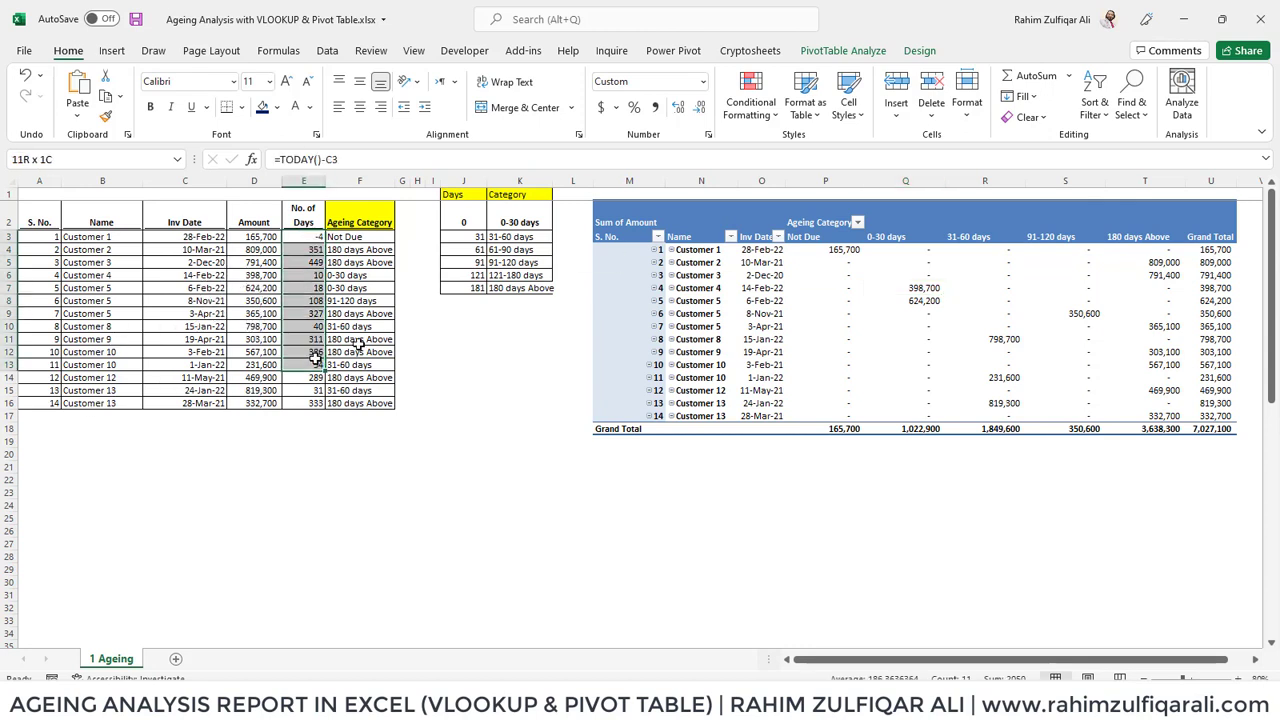
click(890, 288)
right_click(909, 273)
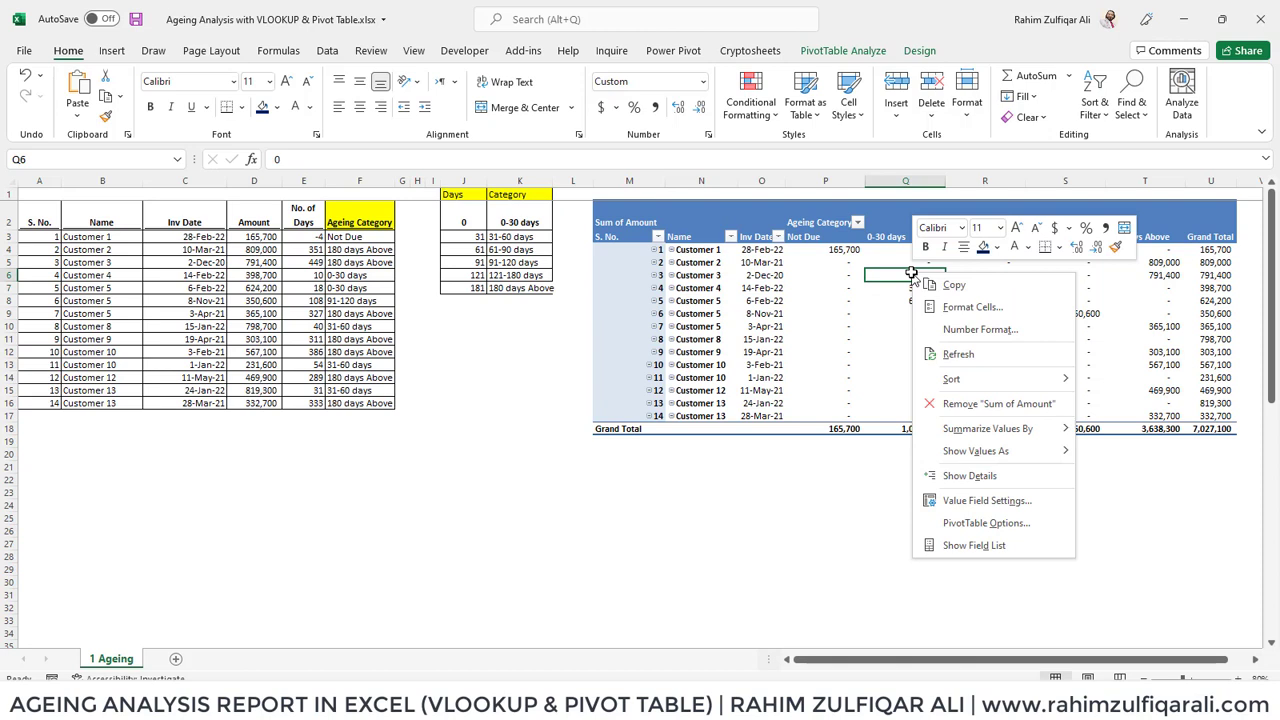
click(958, 355)
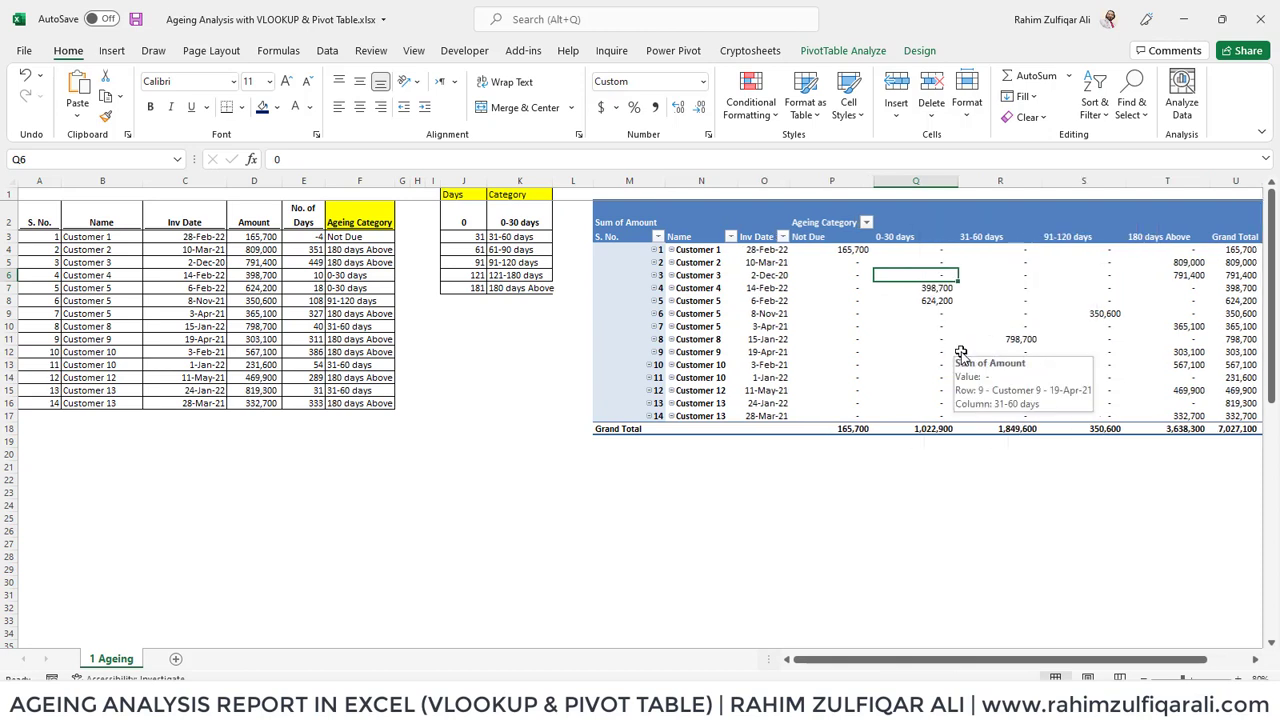
click(852, 249)
click(358, 237)
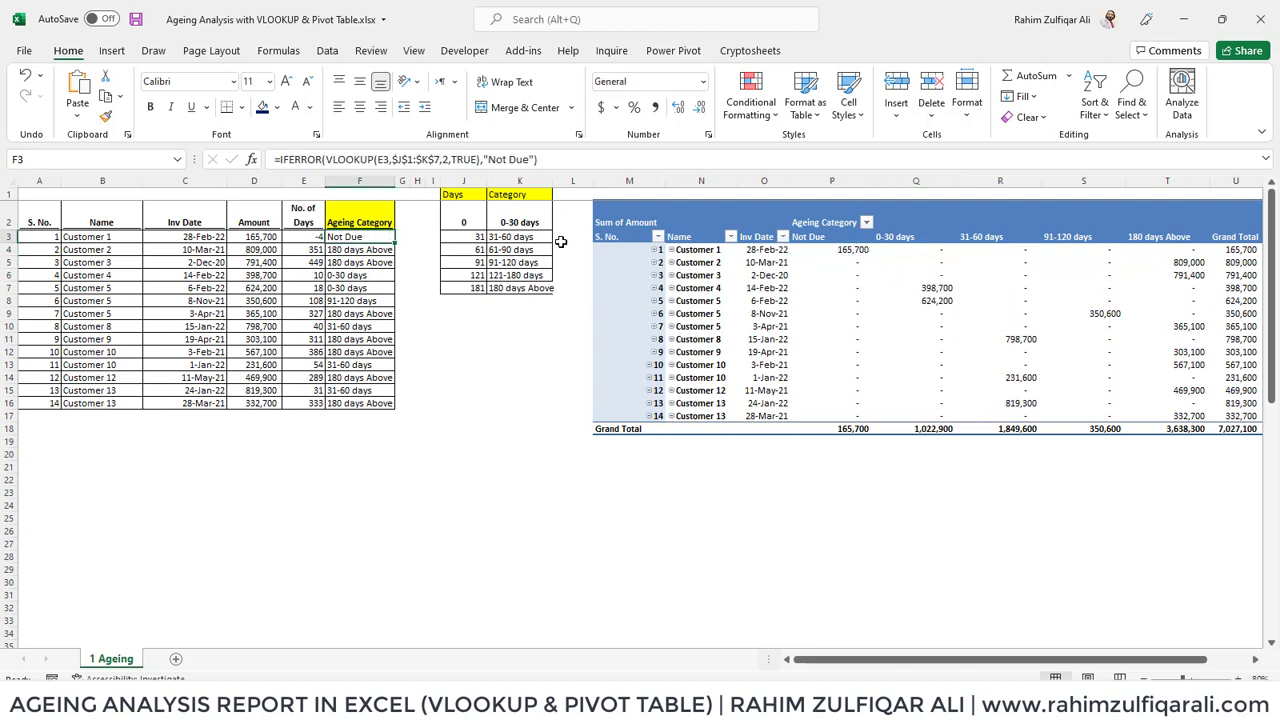